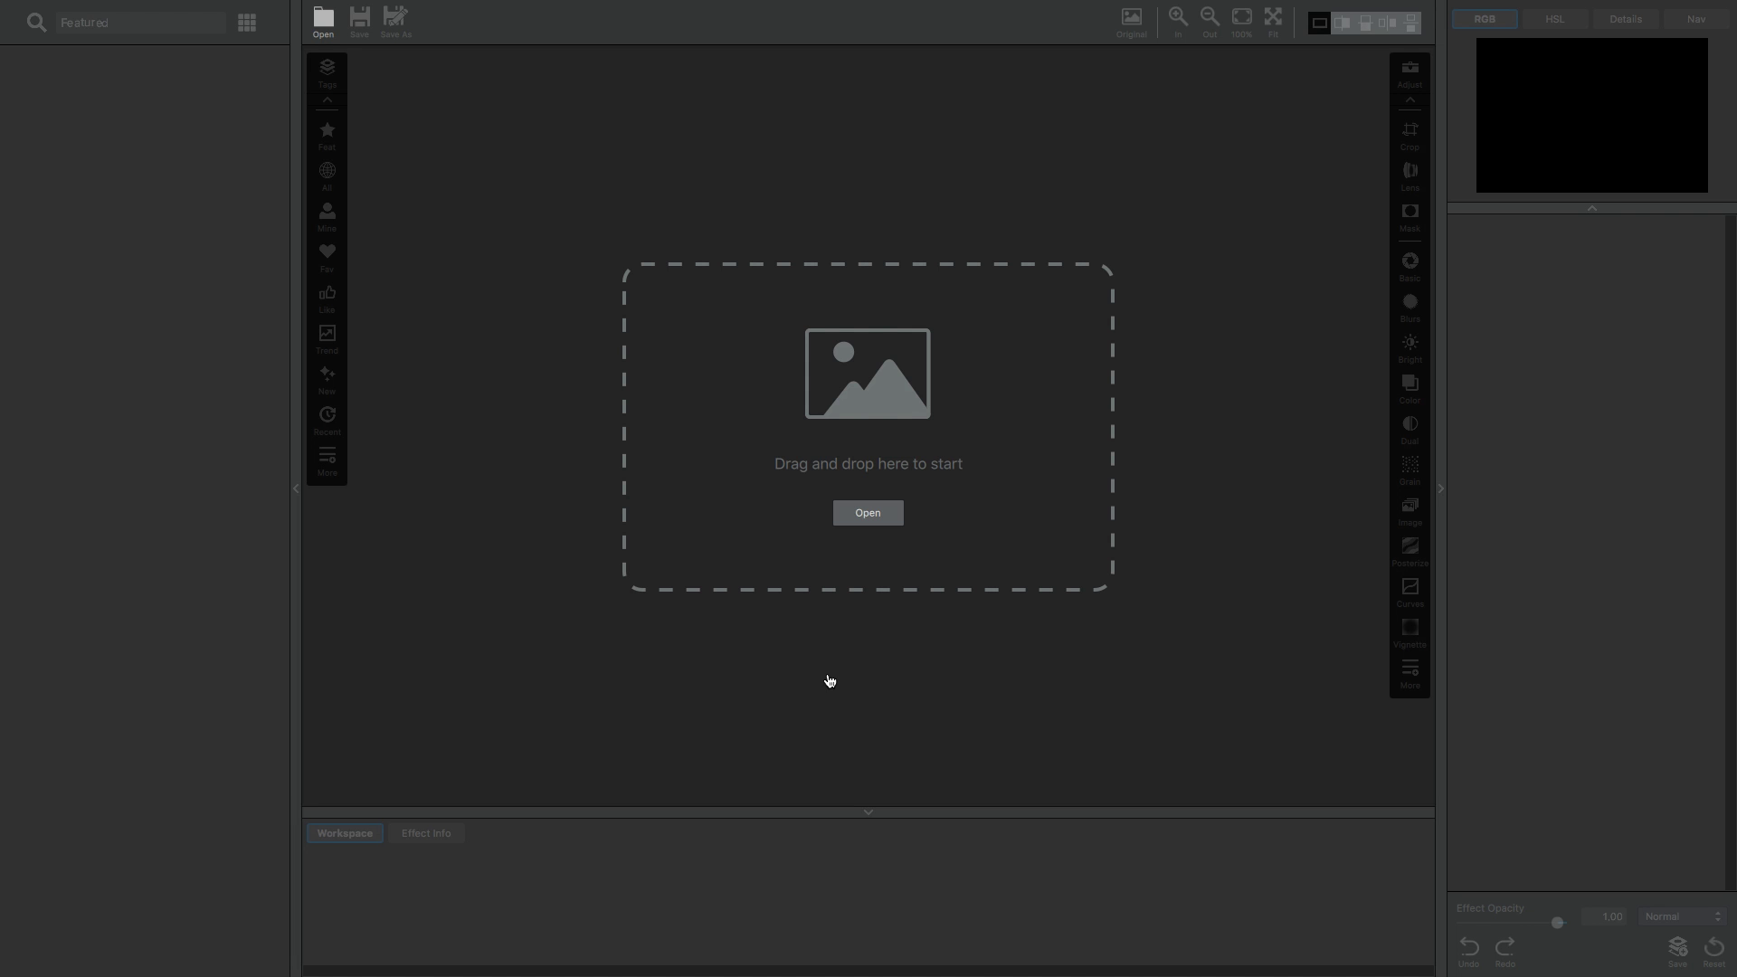
- Open all six photos from the folder at once, with Seaside City in the main view
left_click(860, 523)
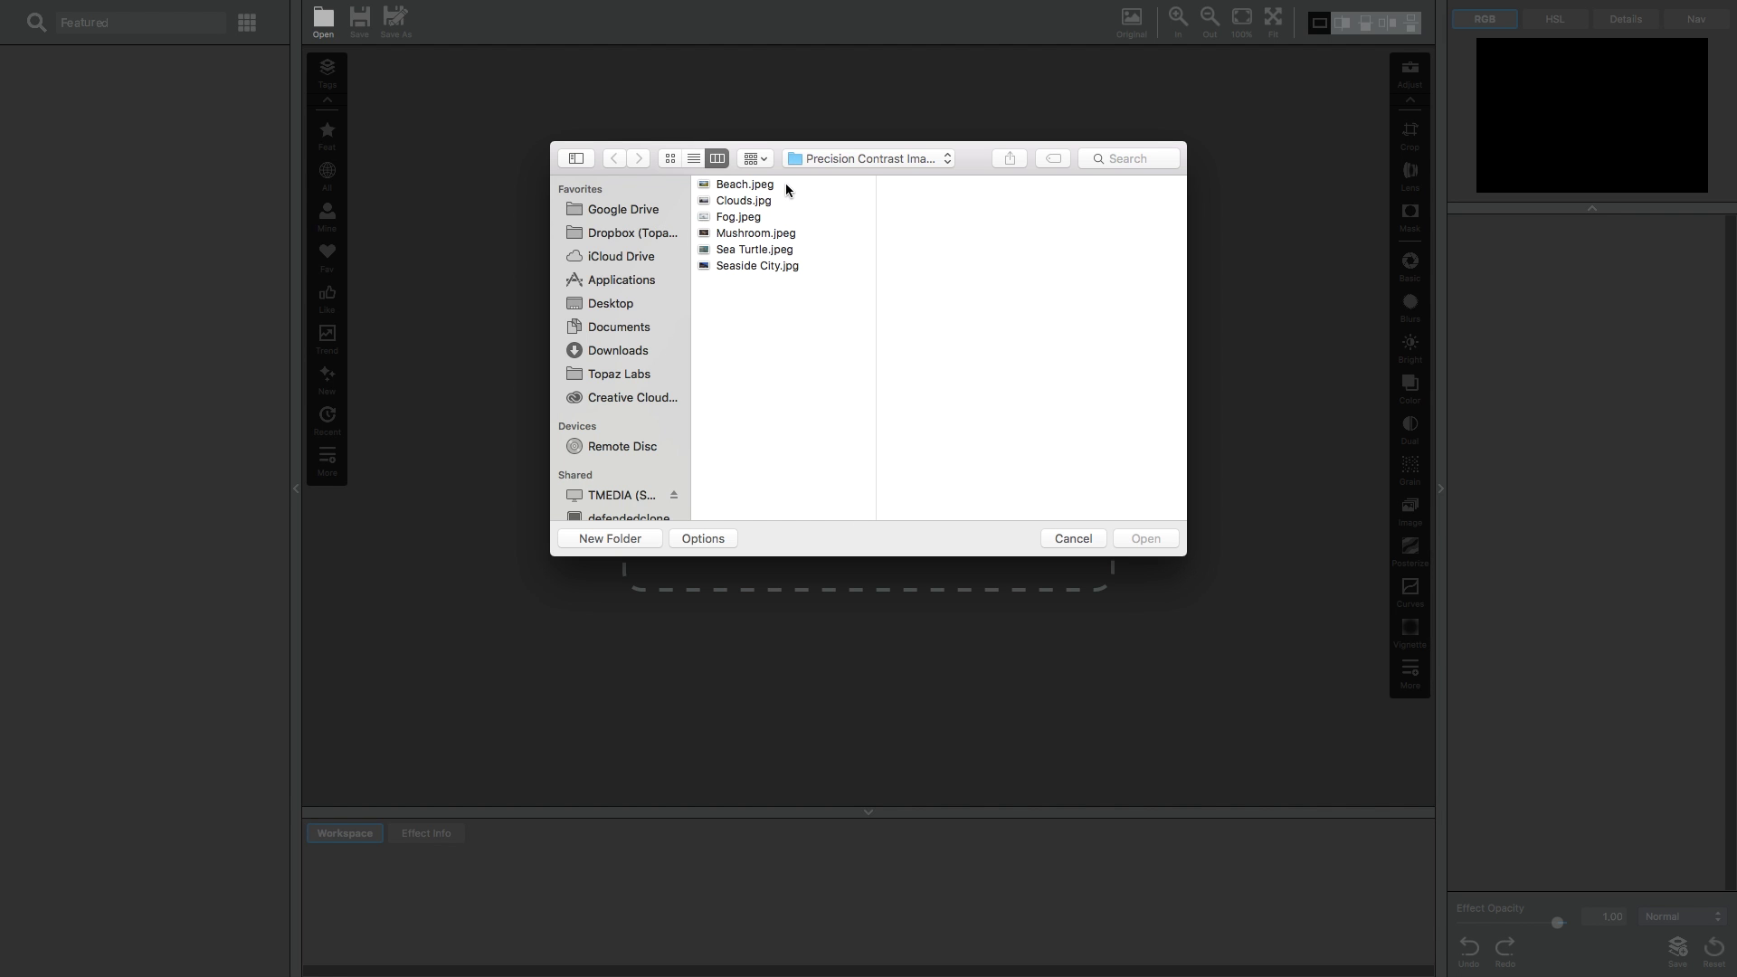
left_click_drag(785, 183, 778, 268)
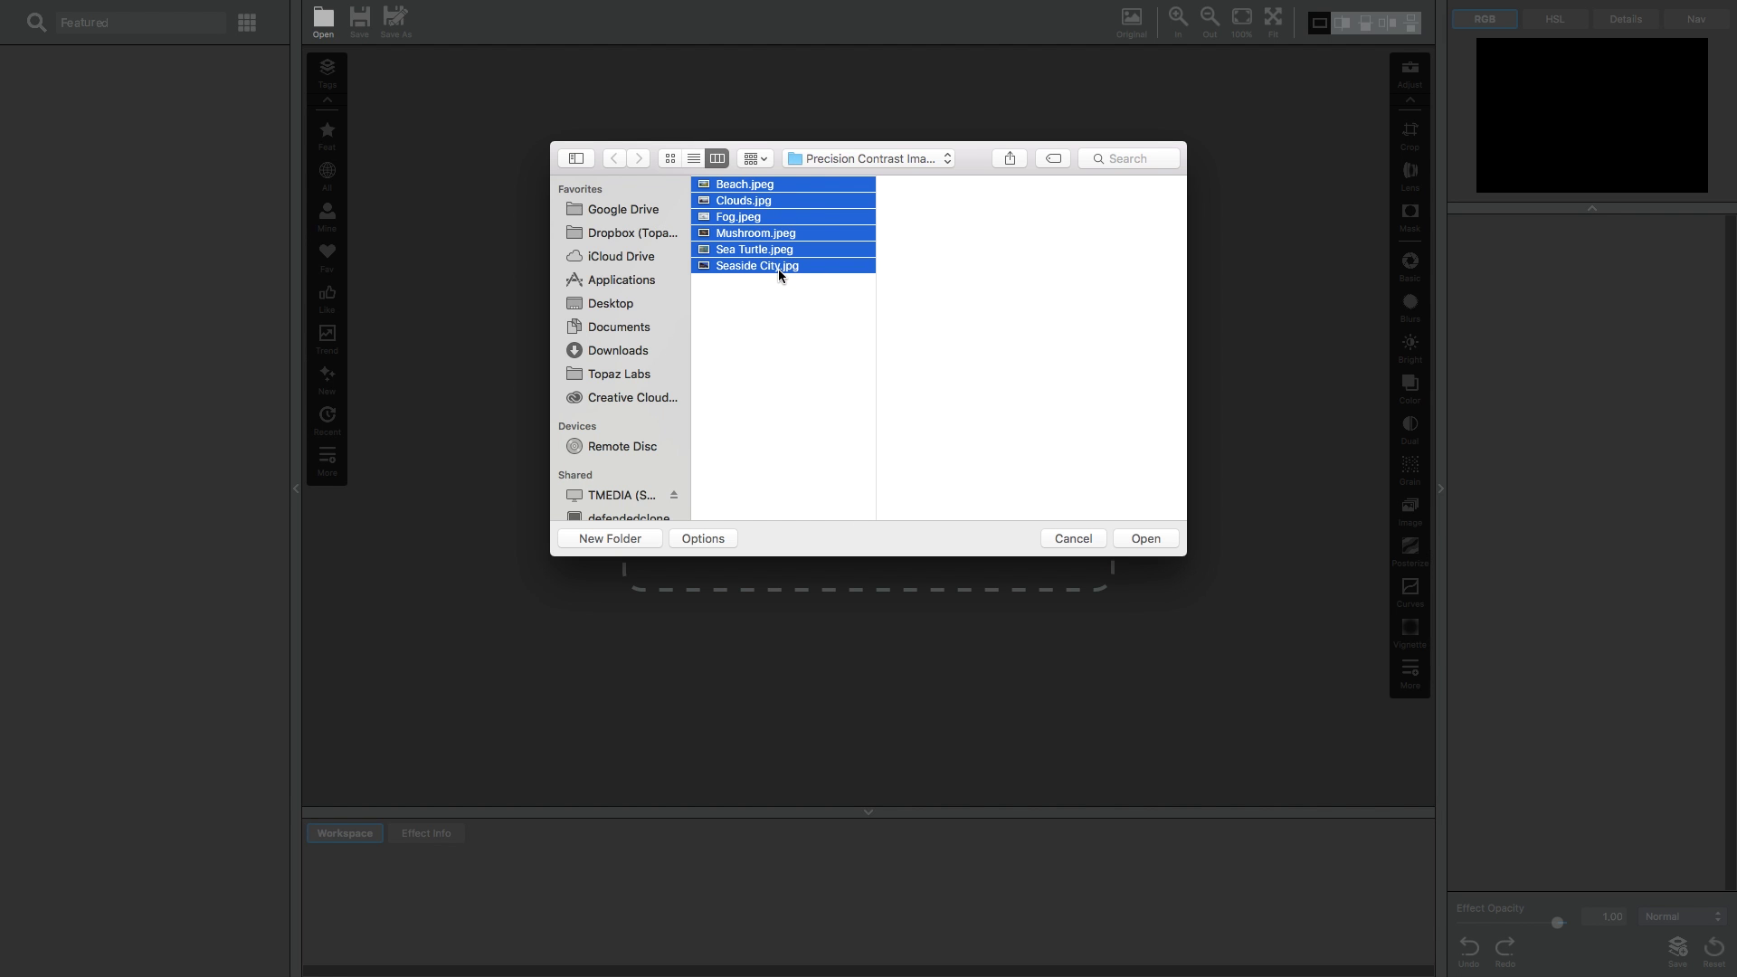
left_click(1146, 539)
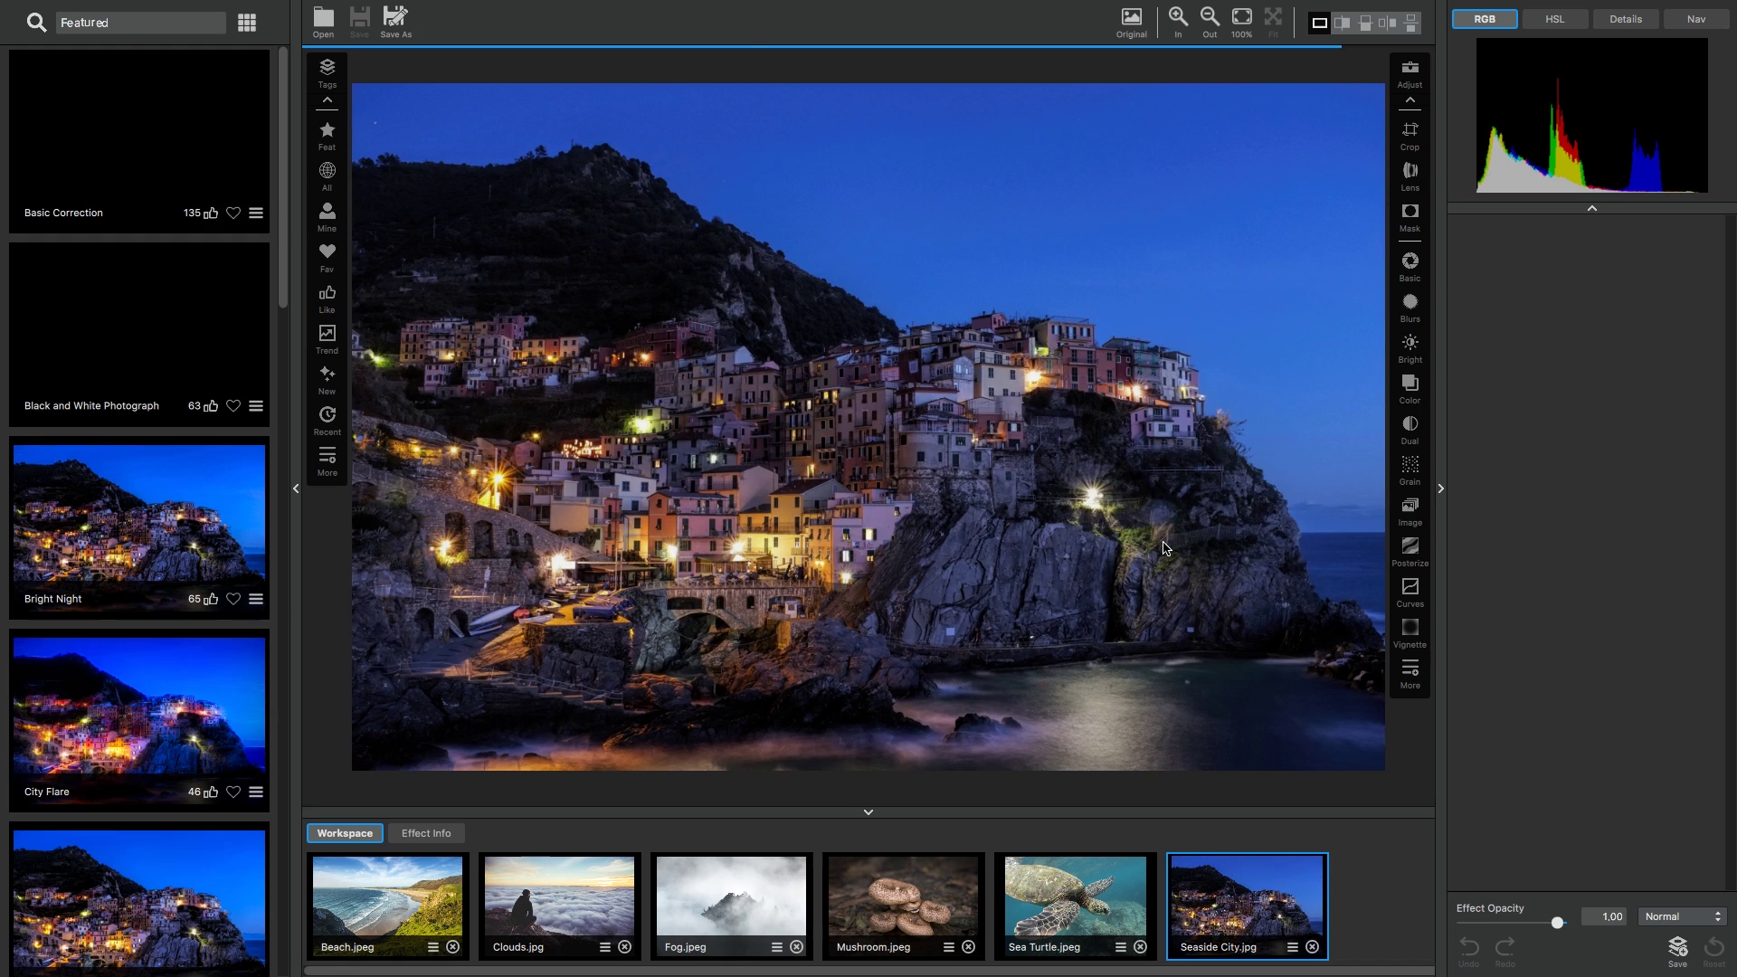
- Show the Beach photo and add a Precision Contrast adjustment via the Adjustments menu
left_click(356, 919)
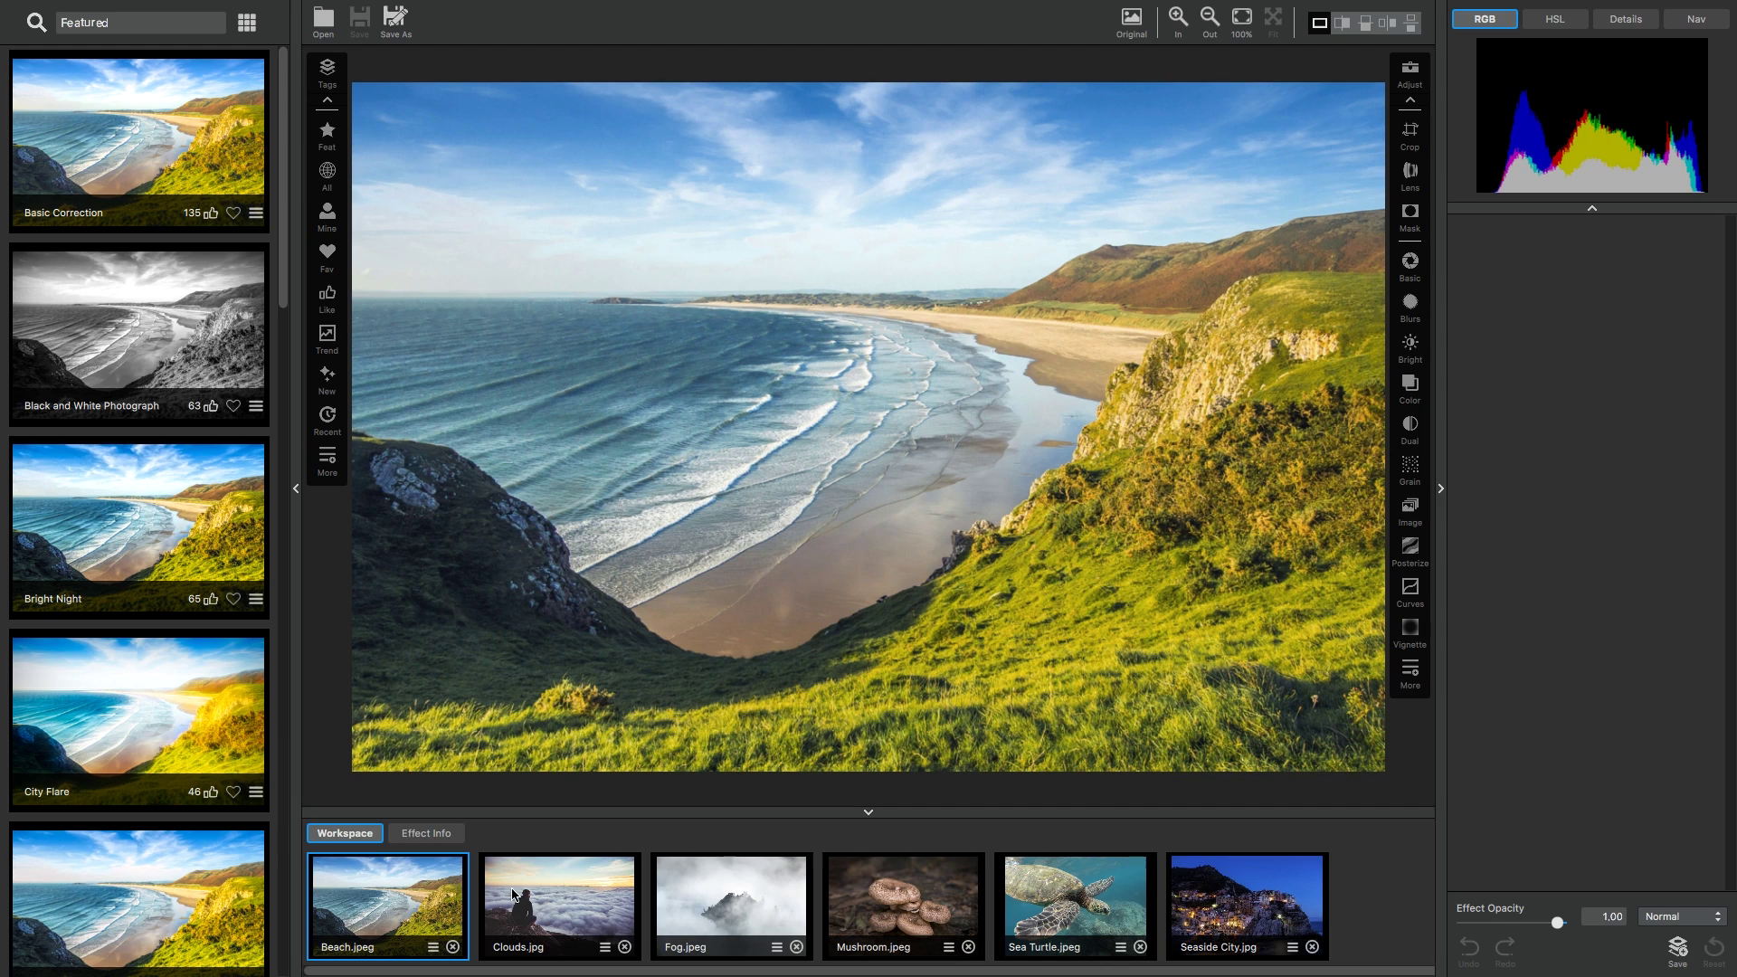
left_click(1408, 678)
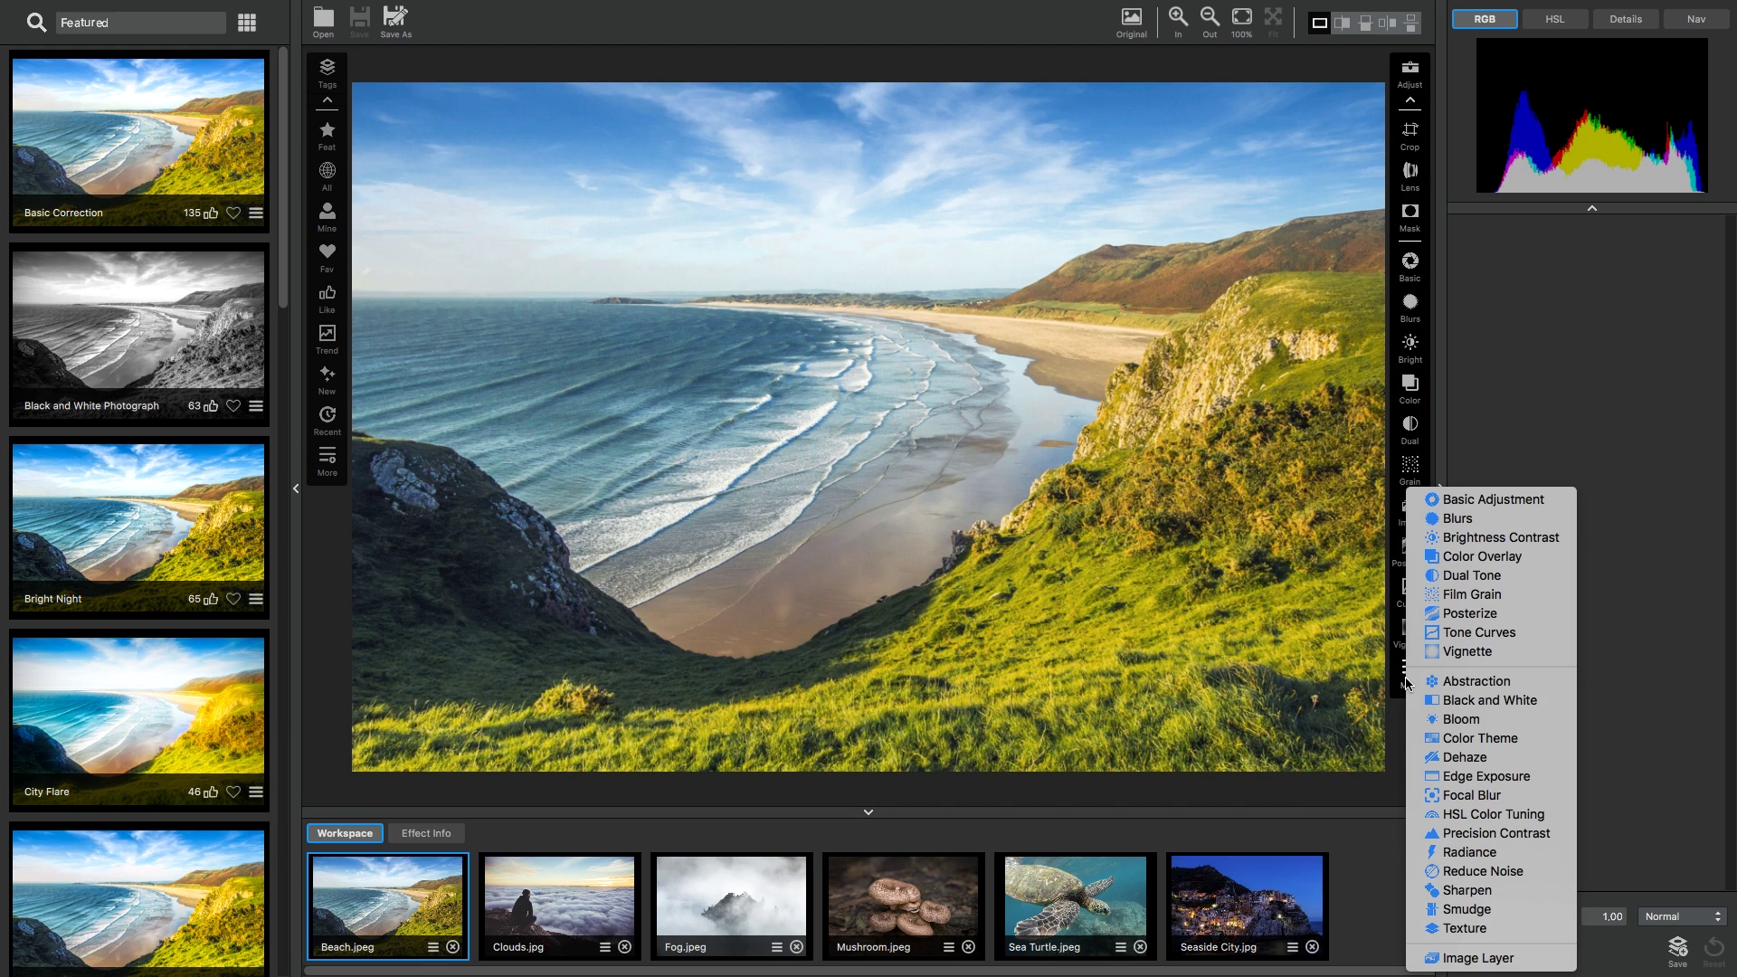
left_click(429, 13)
mouse_move(450, 16)
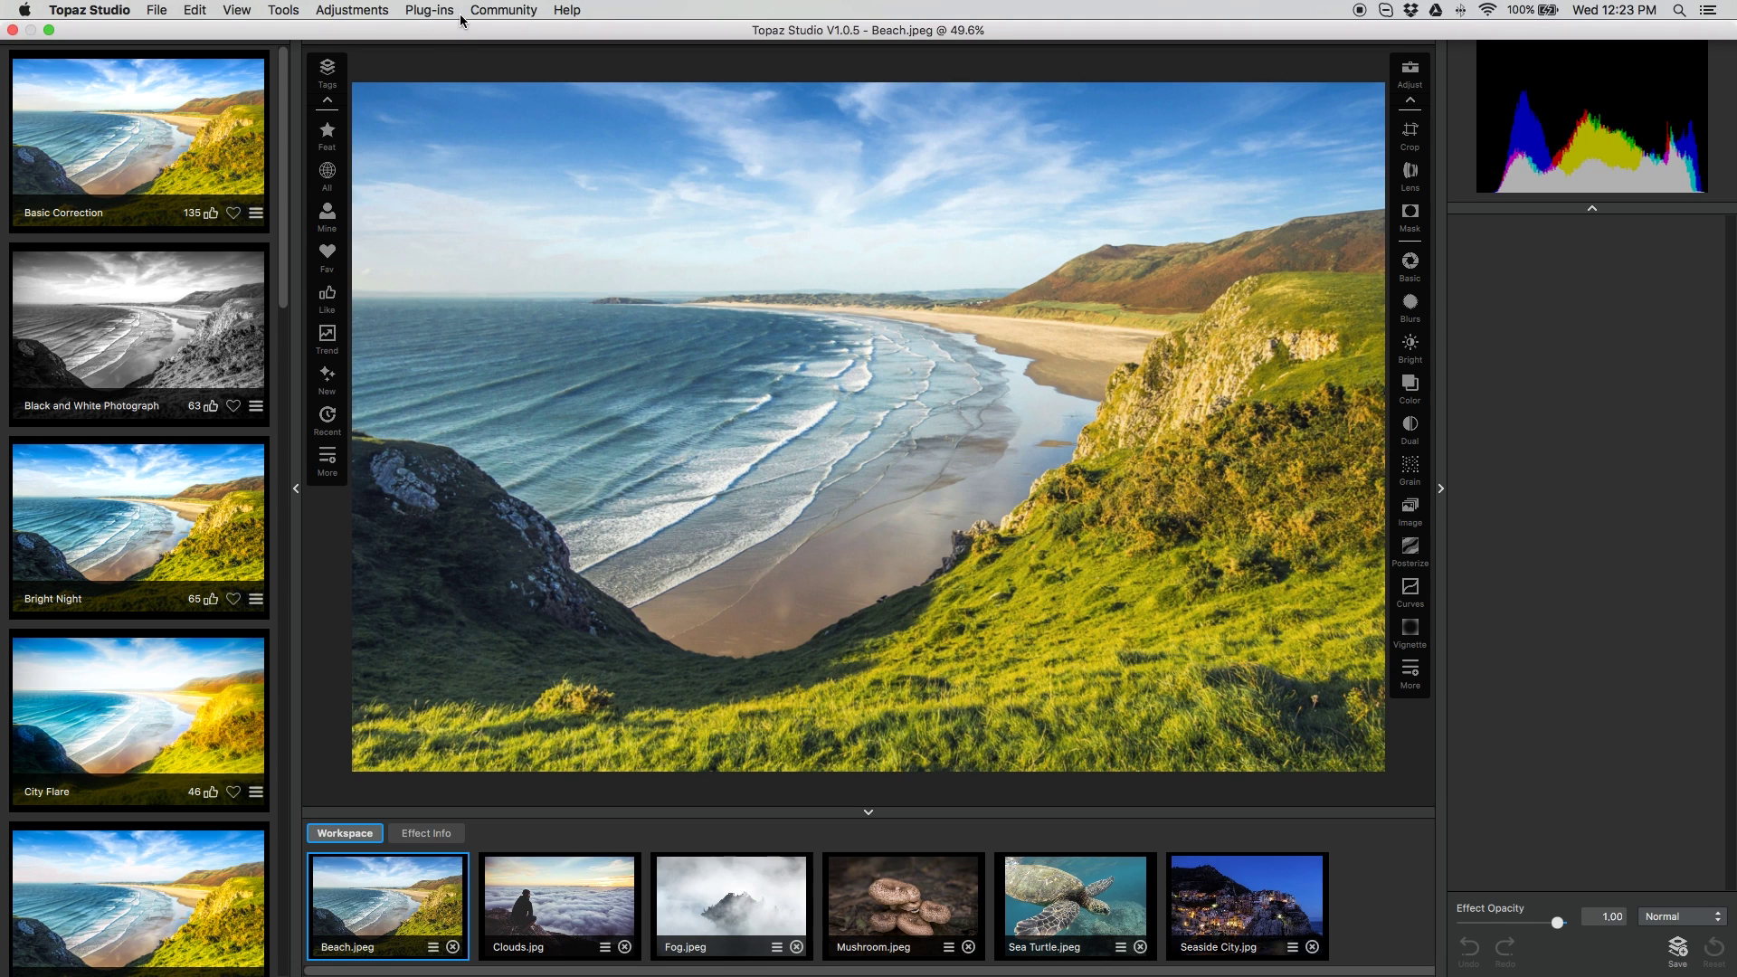
left_click(383, 11)
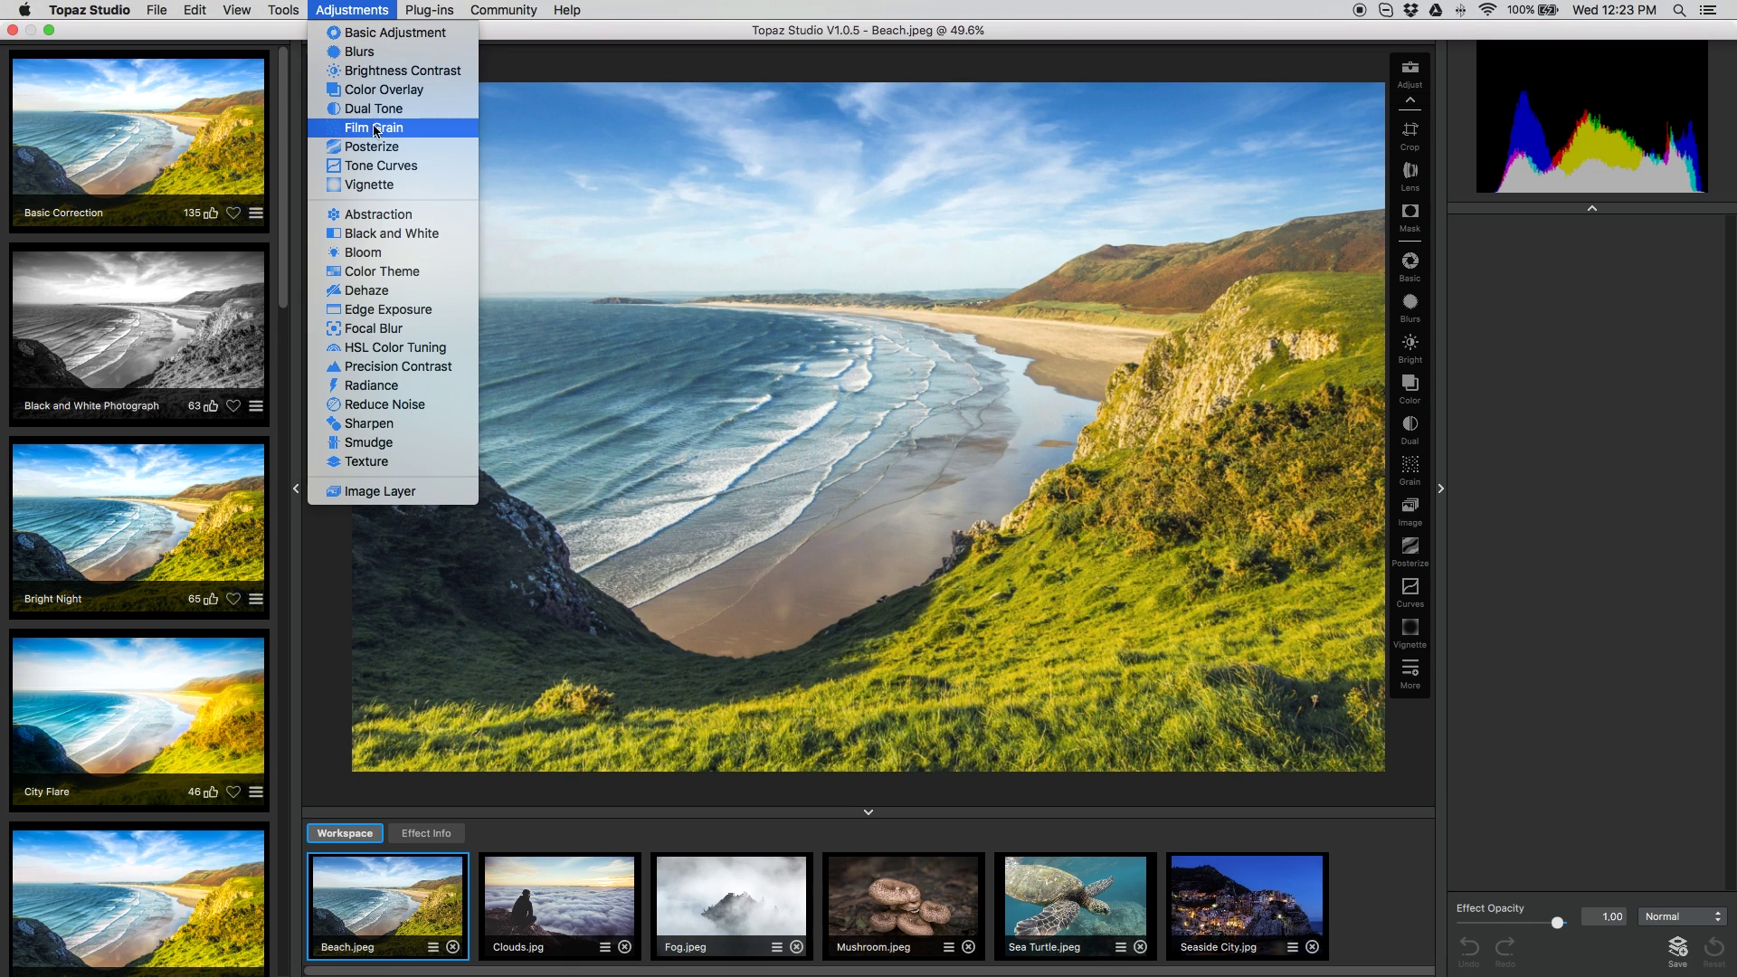
left_click(409, 368)
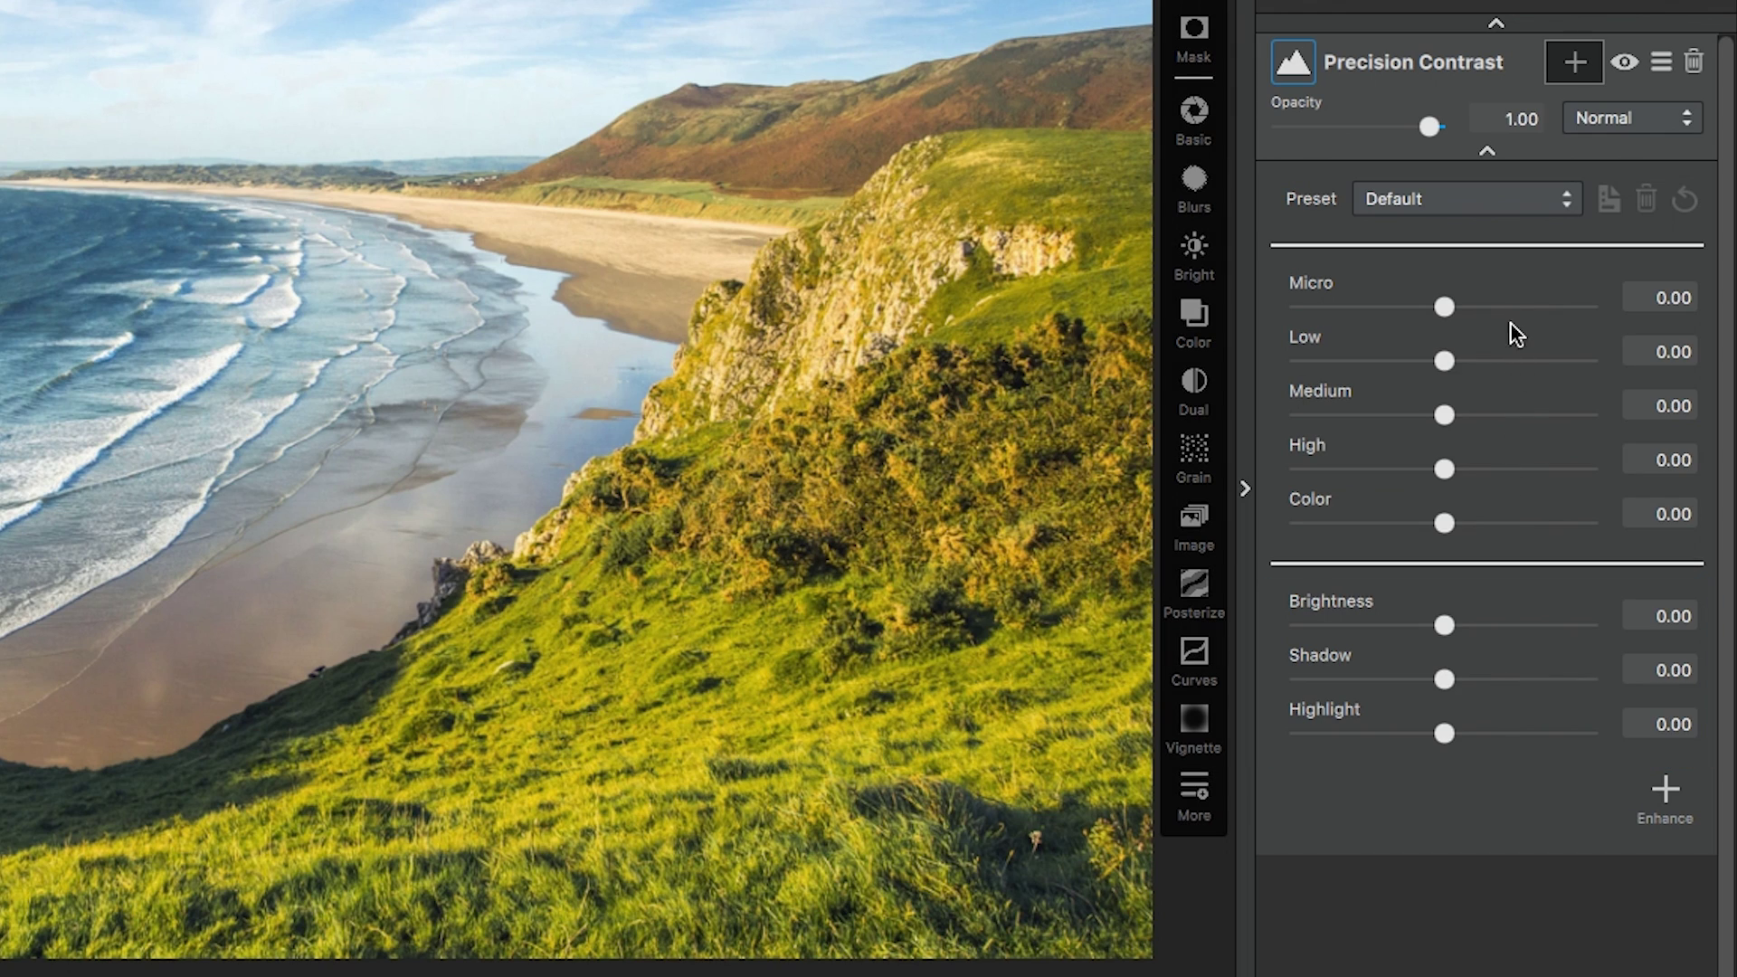
- Apply the Contrast Boost preset, then tune sliders to Micro 0.88, Low 0.59, Medium 0.47, High 0.37
left_click(1513, 201)
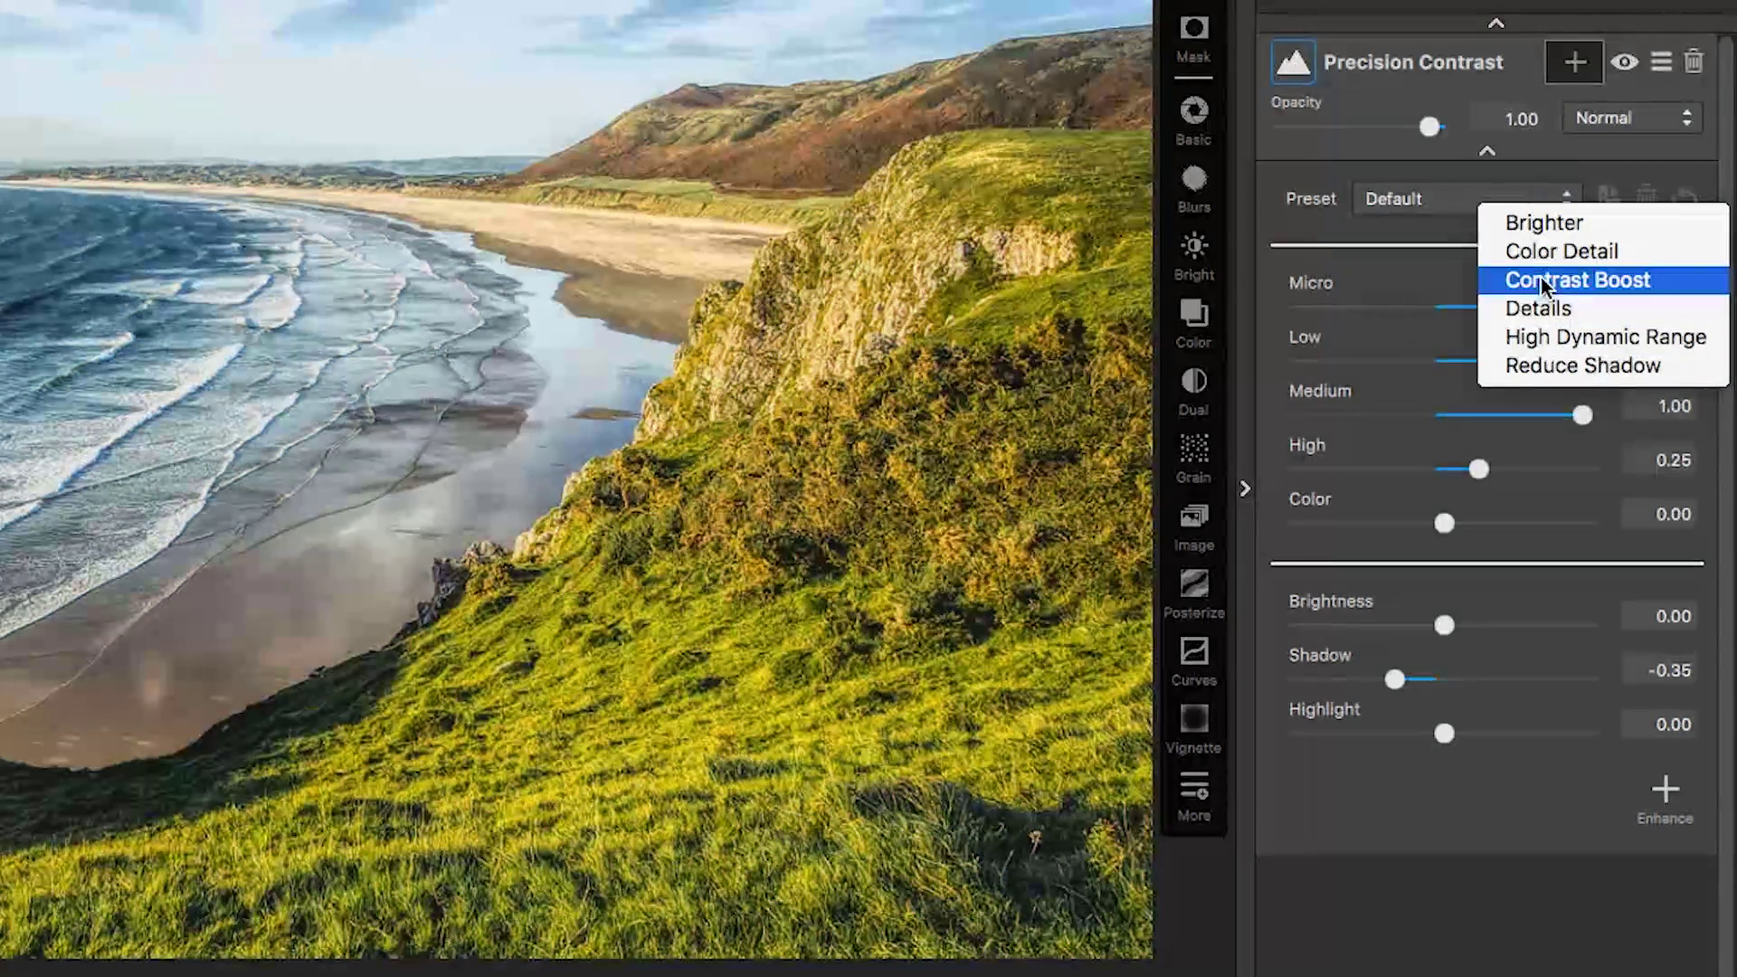
left_click(1540, 277)
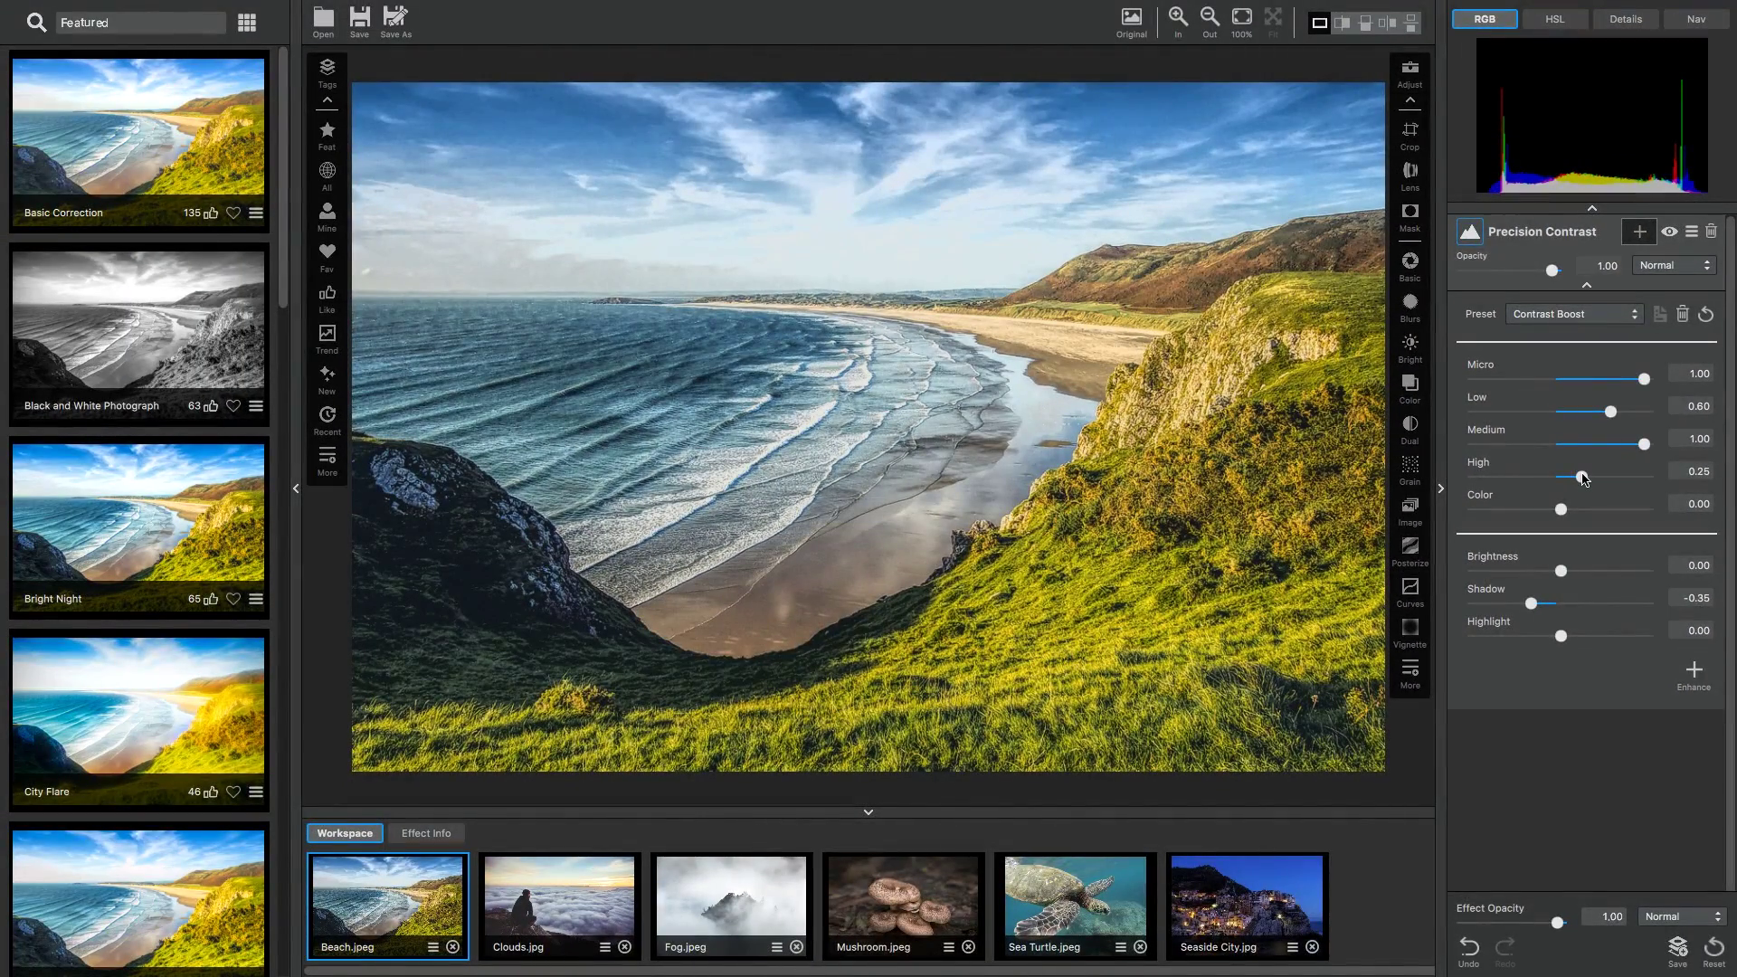
left_click_drag(1582, 477, 1513, 477)
left_click_drag(1644, 444, 1579, 446)
left_click_drag(1643, 381, 1592, 477)
mouse_move(1633, 412)
left_mouse_down()
mouse_move(1611, 412)
mouse_move(1613, 380)
mouse_move(1638, 384)
left_mouse_up()
- Toggle between the original and edited Beach photo twice to compare
key("backslash")
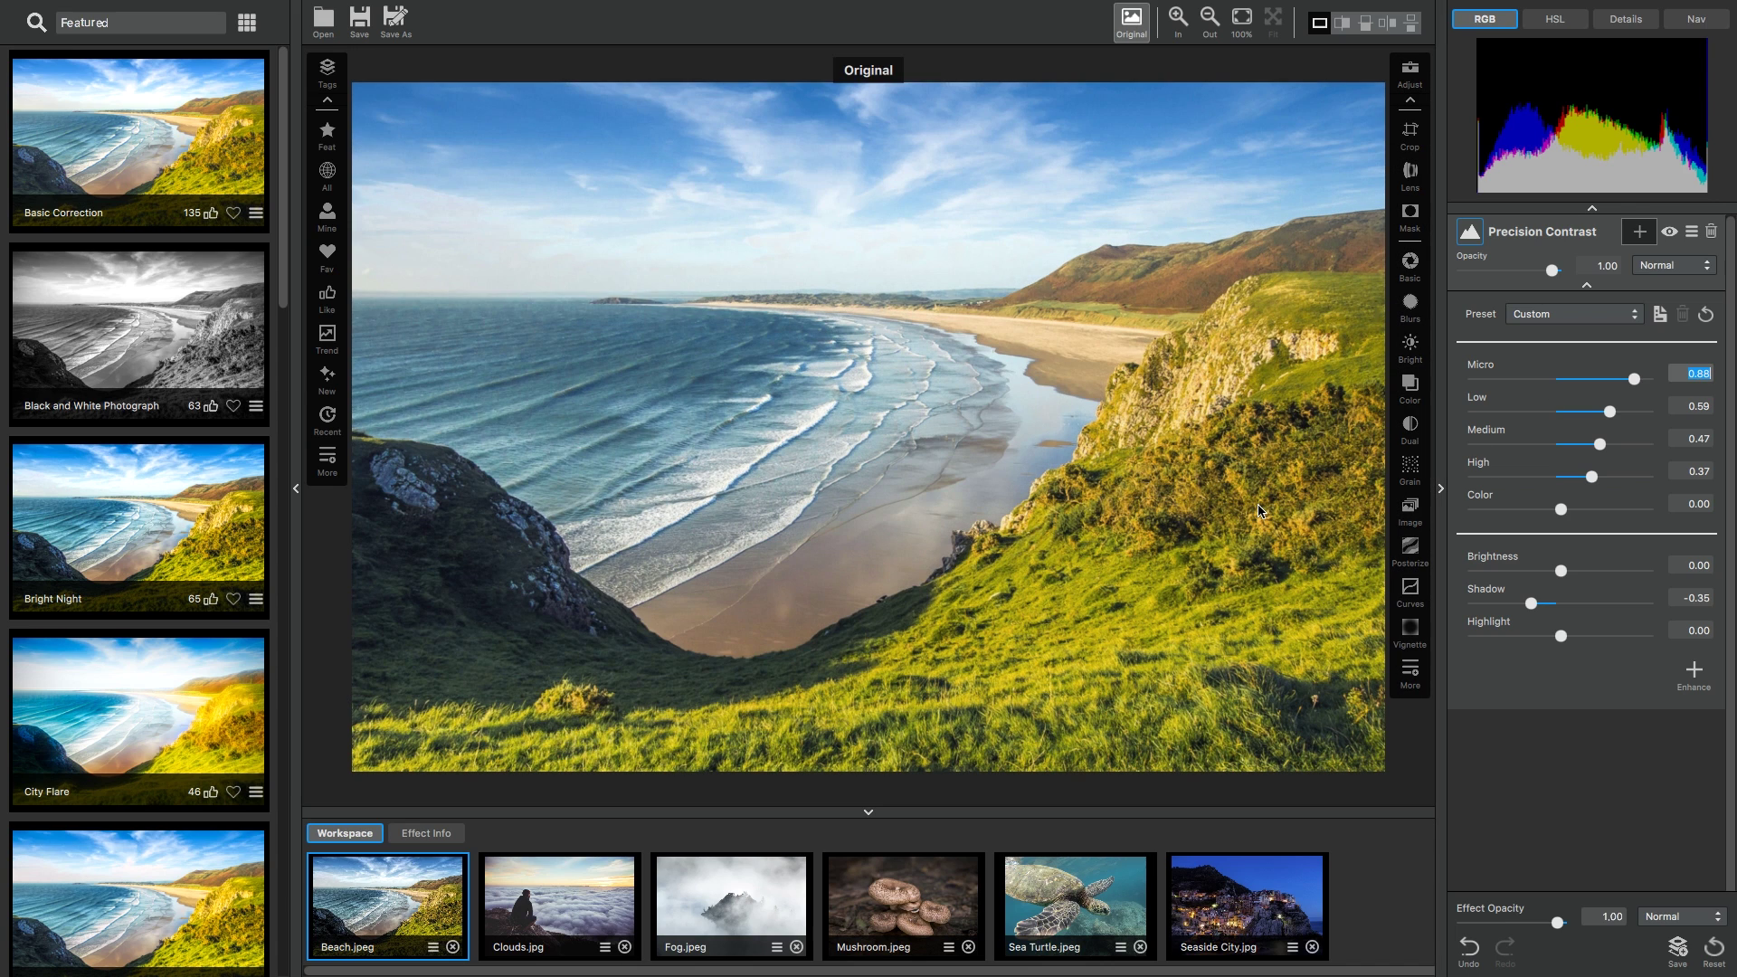
key("backslash")
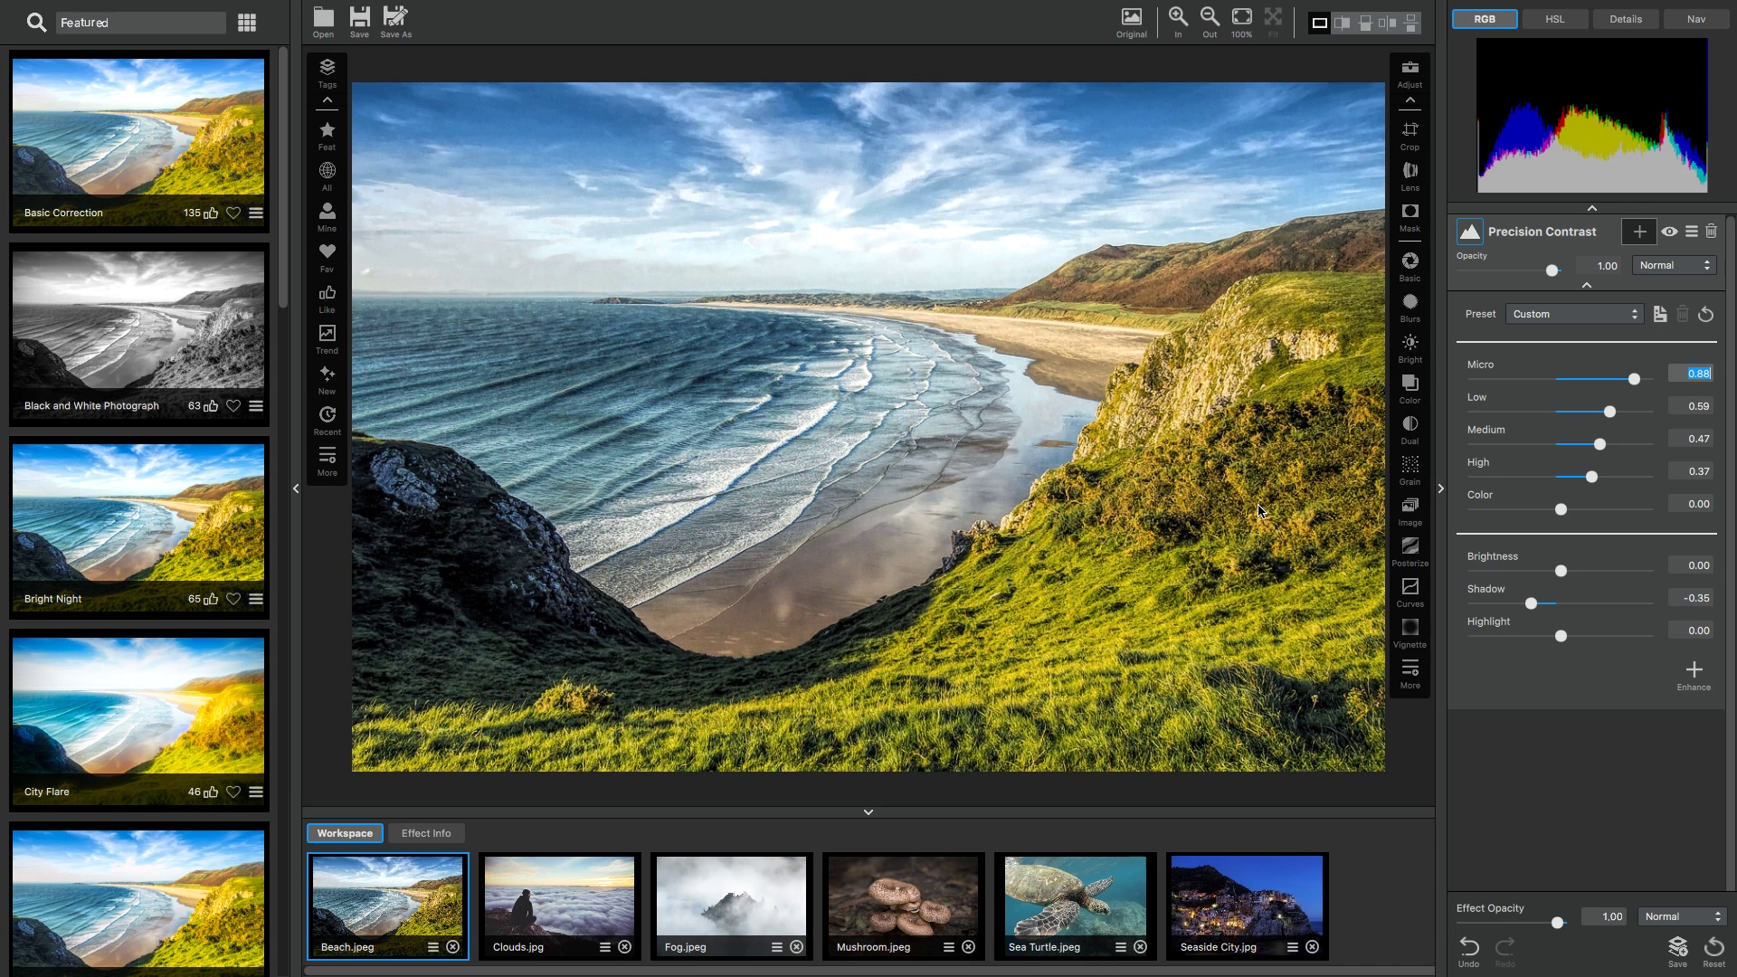
key("backslash")
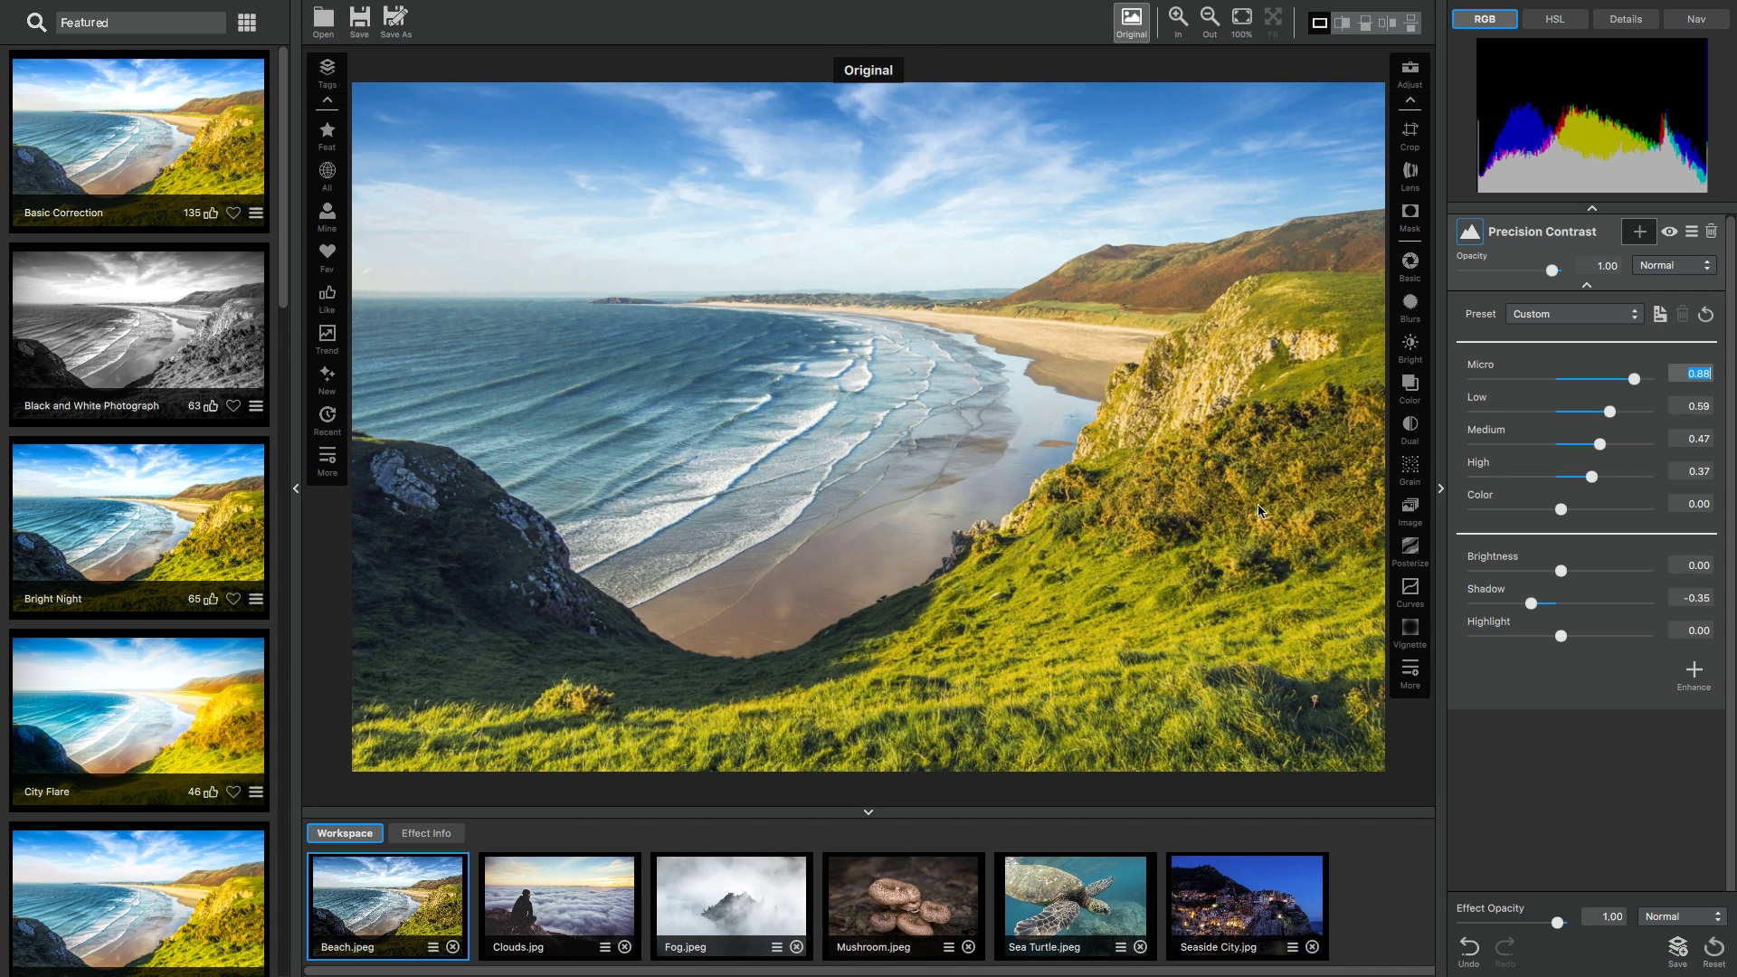
key("backslash")
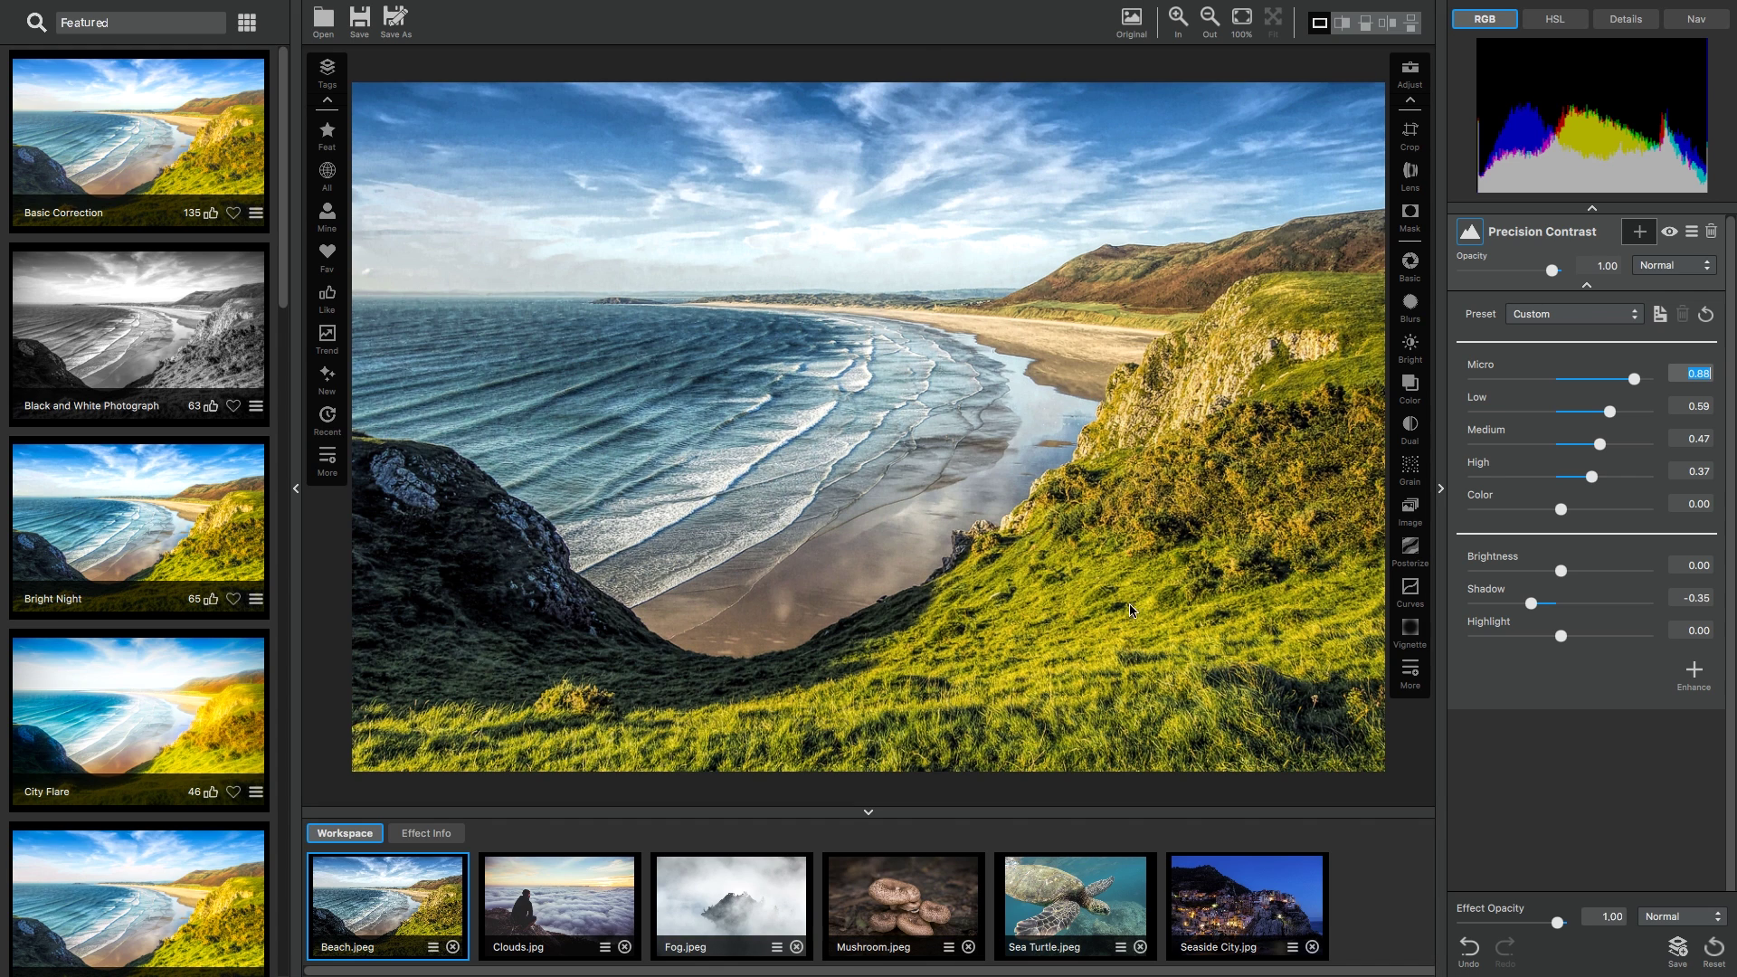
- Add Precision Contrast to the Clouds photo with Micro 0.80 and Shadow -0.31, then compare with the original
left_click(566, 900)
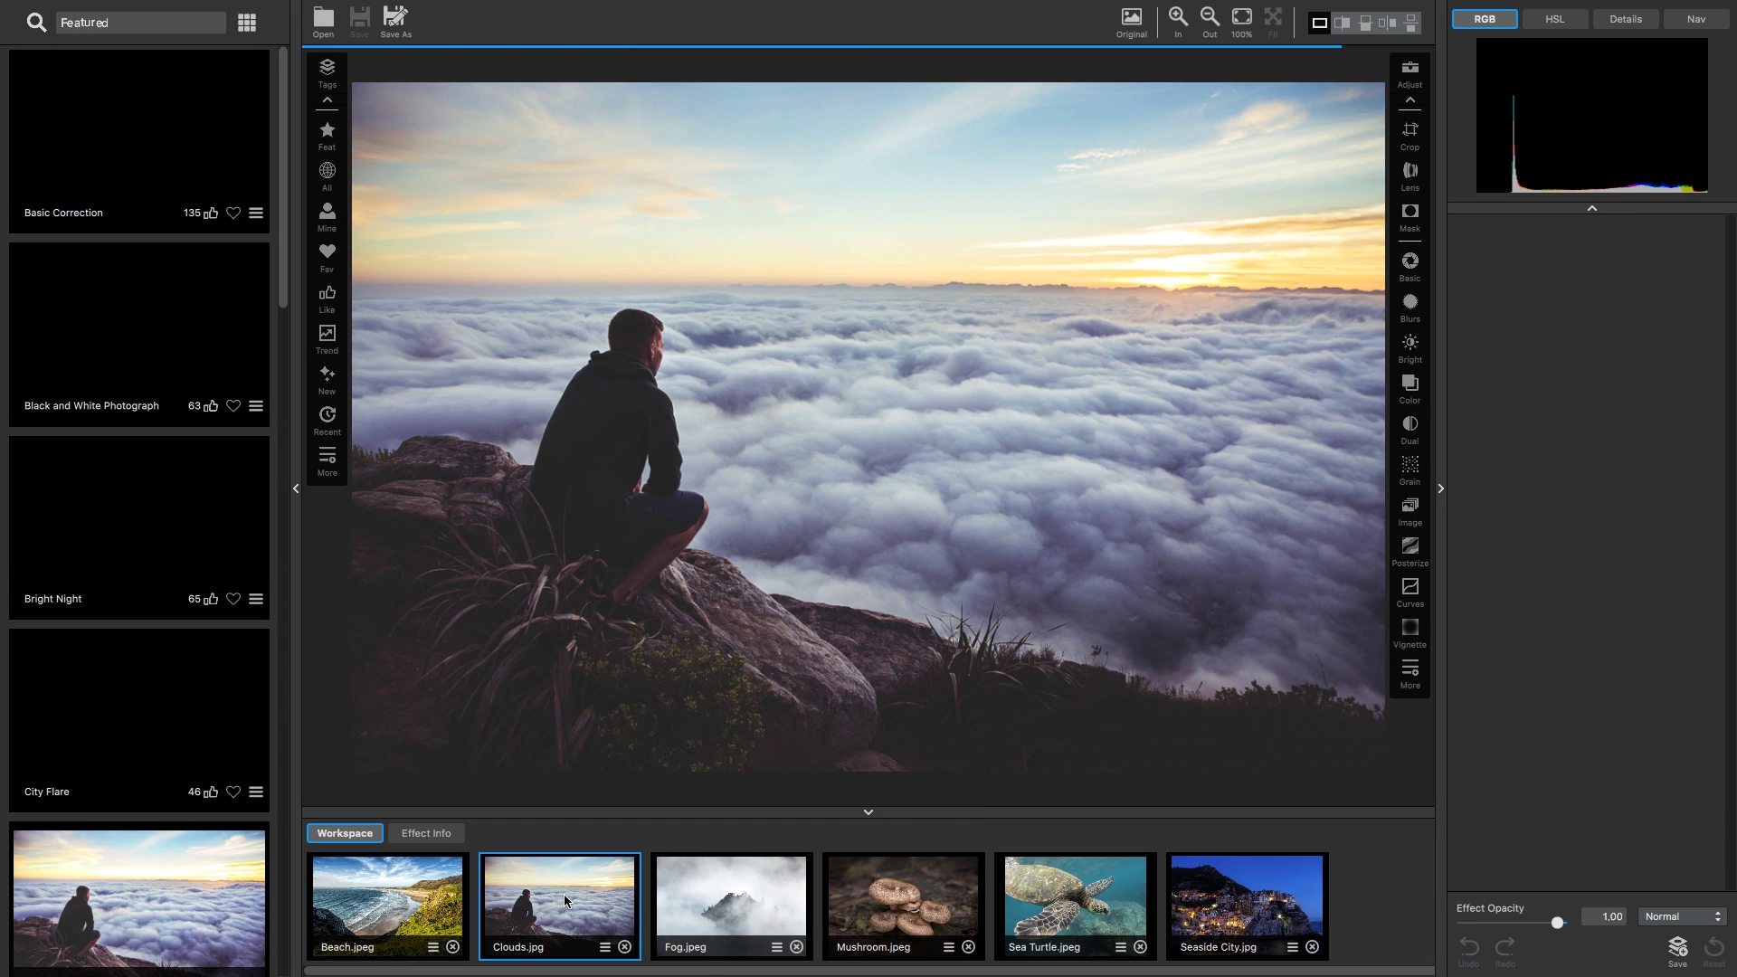
left_click(1410, 674)
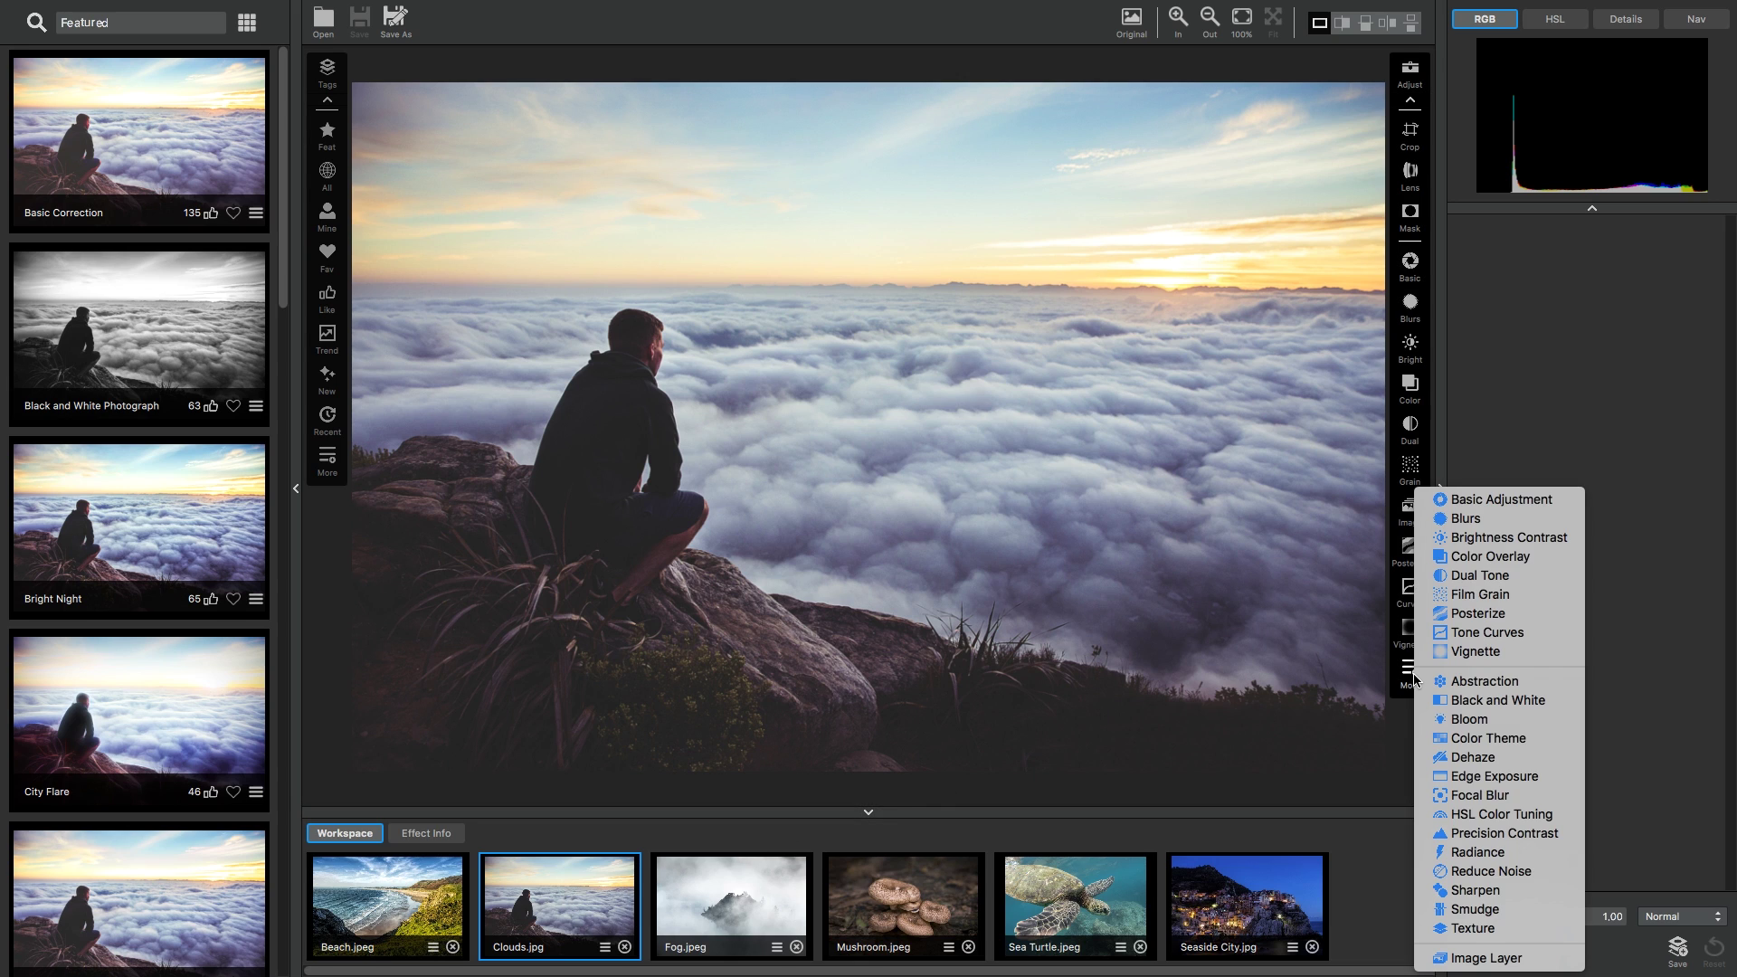
left_click(1474, 833)
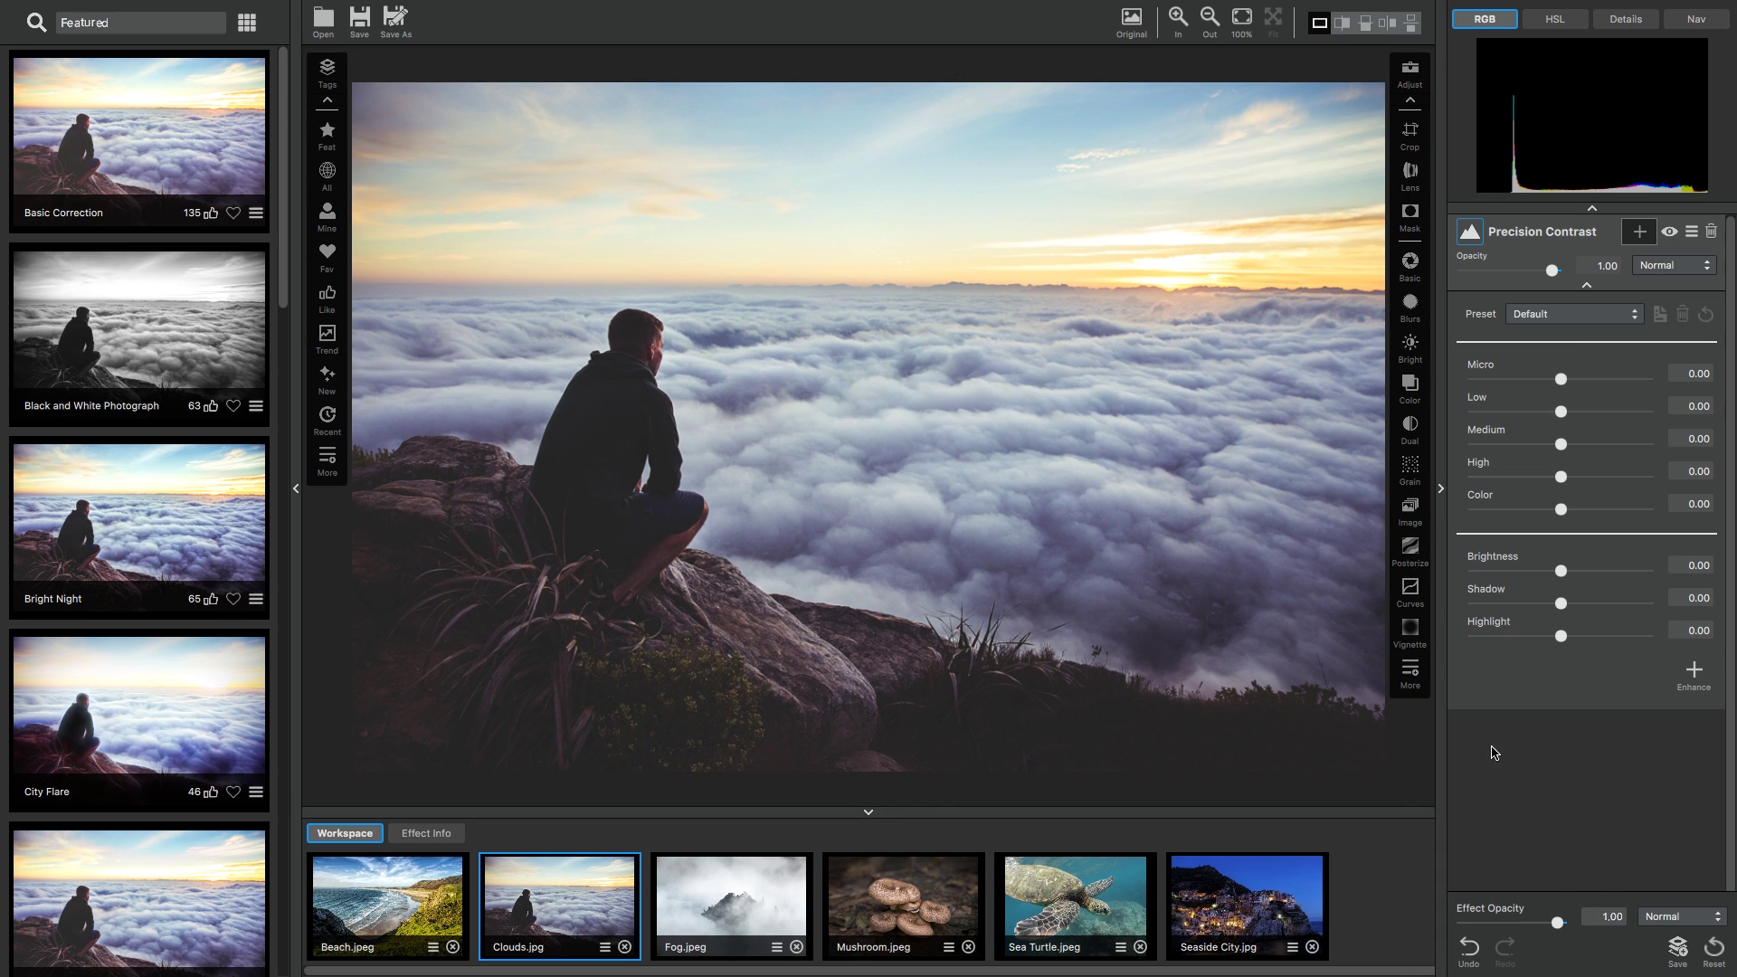
left_click_drag(1561, 379, 1590, 477)
left_click_drag(1560, 603, 1600, 638)
key("backslash")
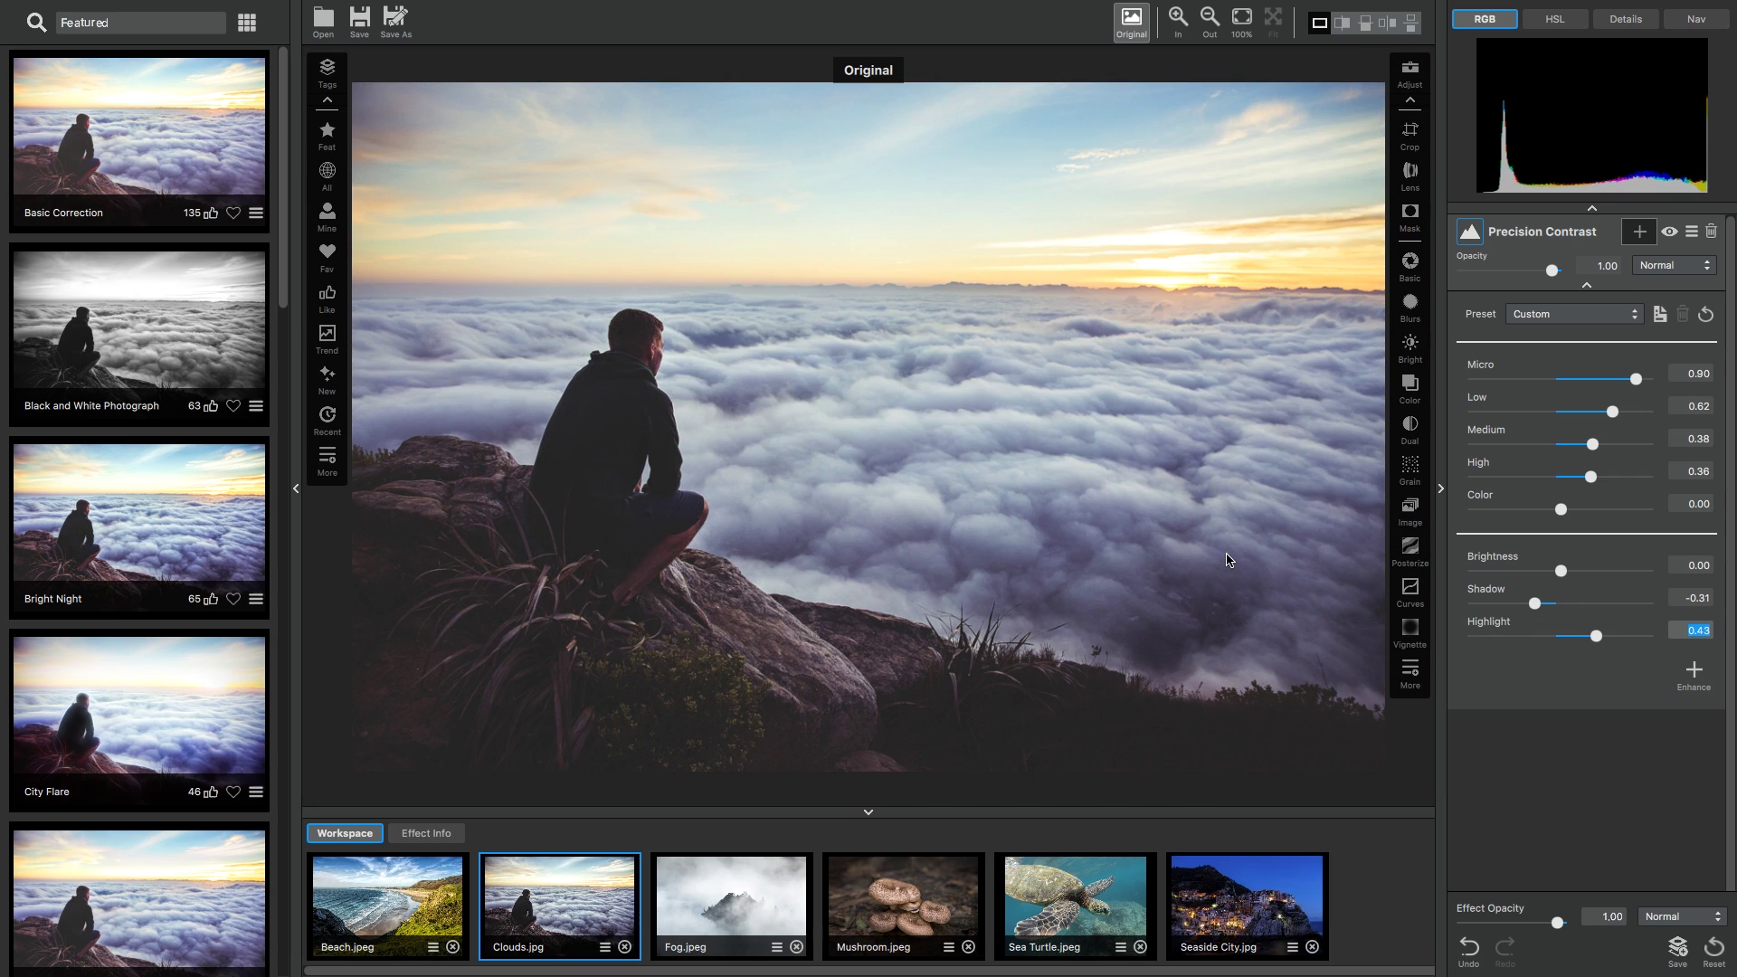
key("backslash")
key("backslash")
key("backslash")
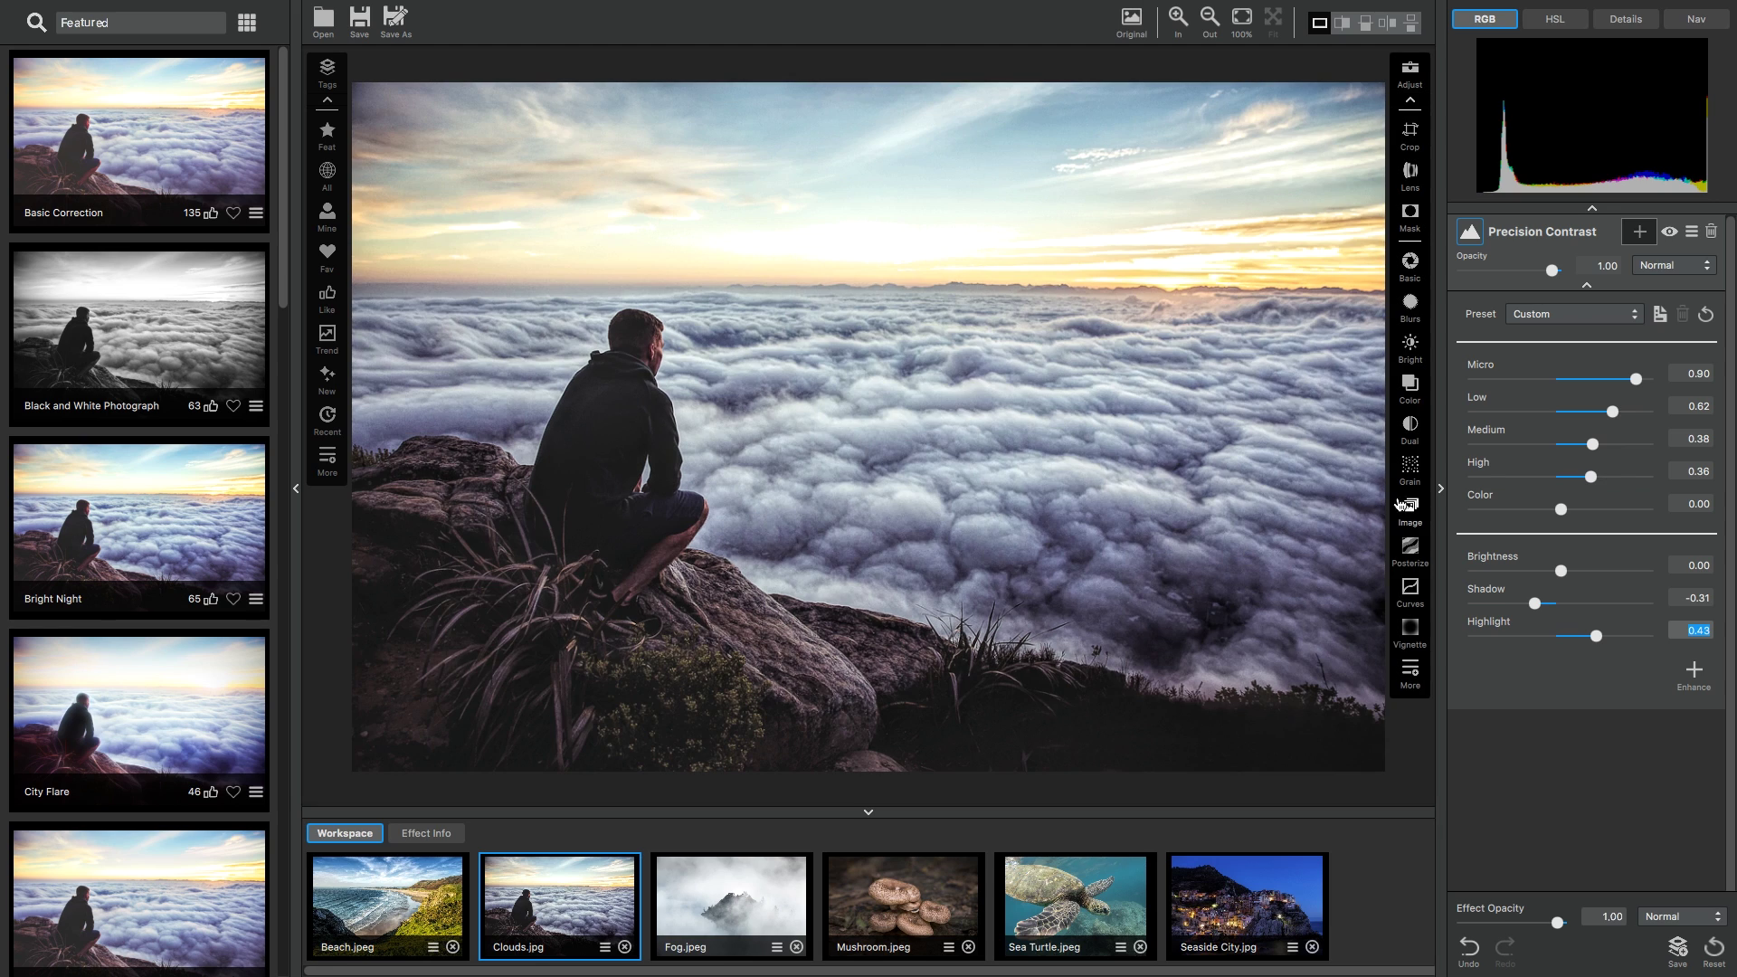
- Paint a 0.75-softness, 0.30-density mask over the man and rocks, then compare with the original
left_click(1636, 234)
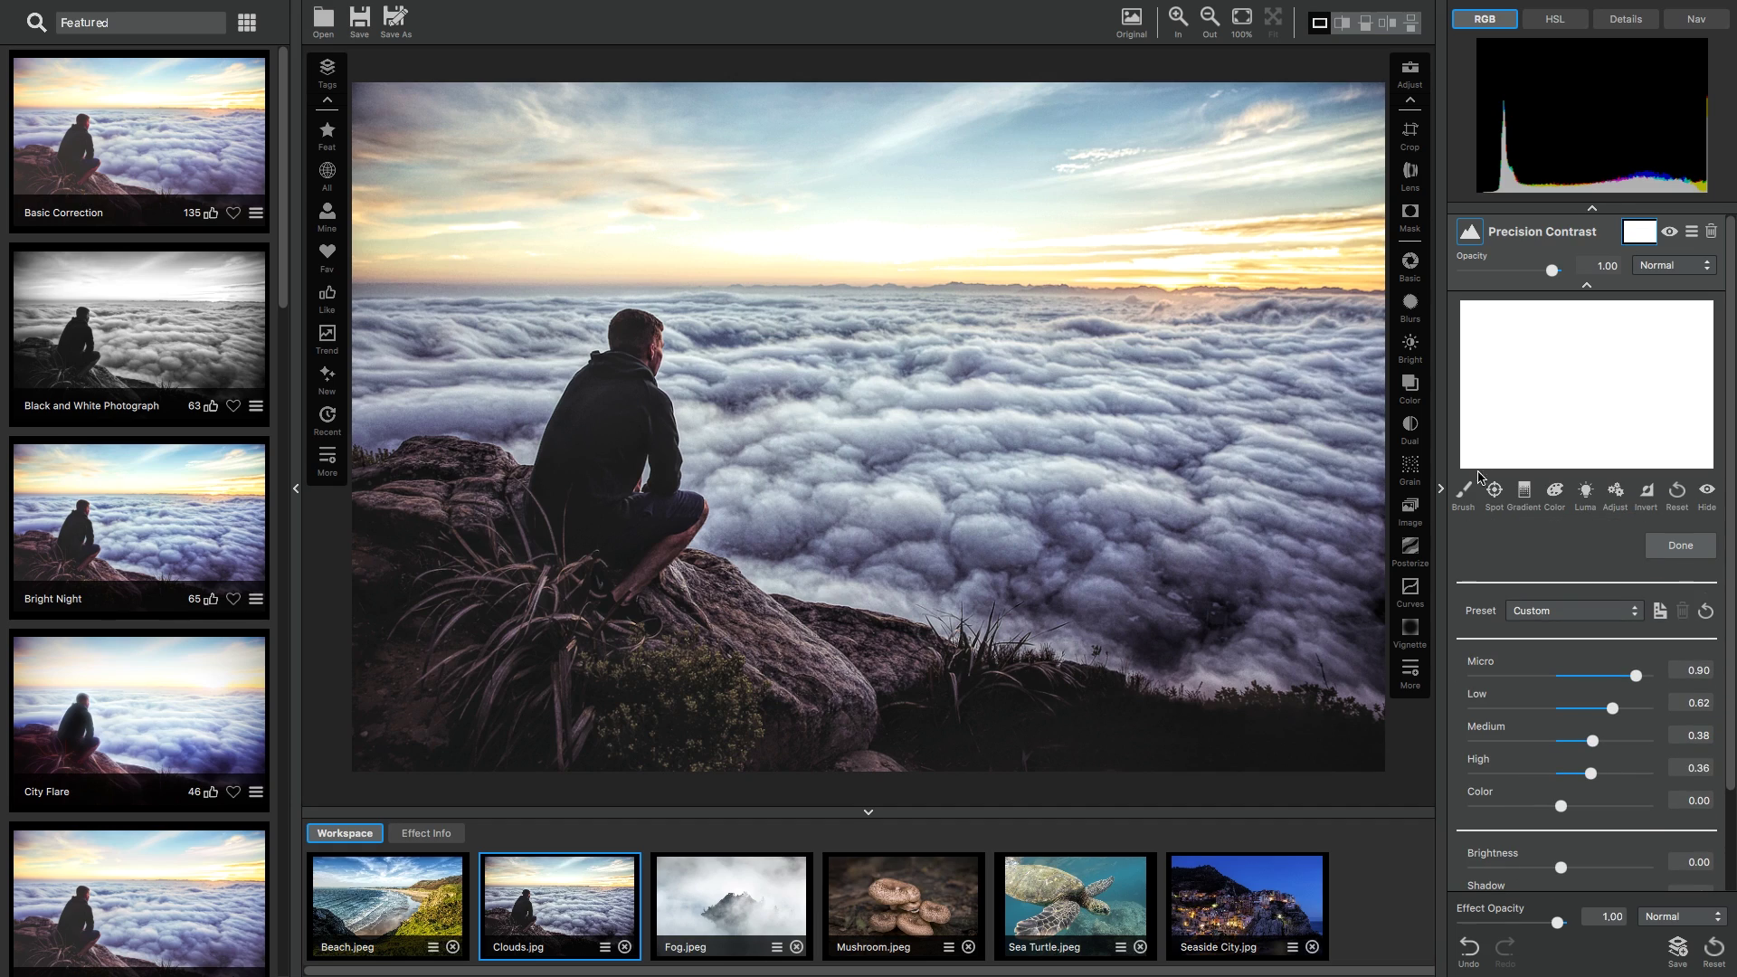
left_click_drag(1561, 664, 1581, 666)
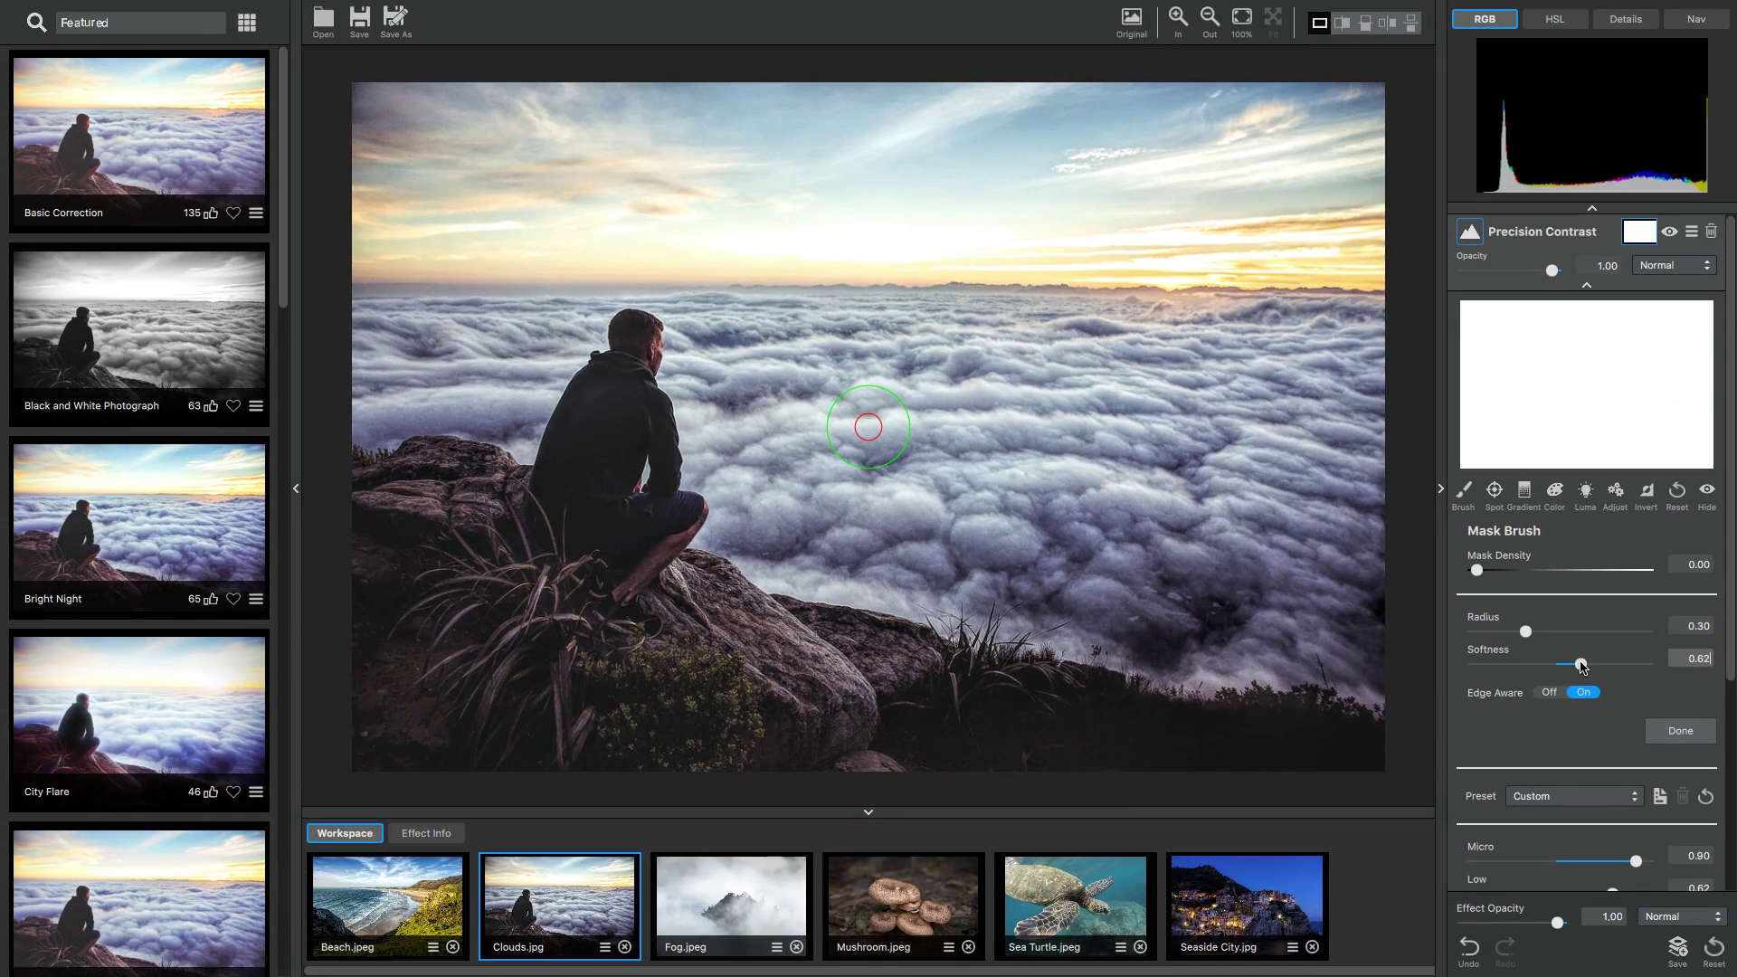
left_click_drag(1581, 665, 1602, 665)
mouse_move(1333, 724)
left_mouse_down()
mouse_move(1161, 724)
mouse_move(1347, 750)
mouse_move(1193, 747)
mouse_move(963, 682)
mouse_move(1109, 750)
mouse_move(1004, 752)
mouse_move(849, 715)
mouse_move(912, 688)
mouse_move(904, 665)
mouse_move(873, 659)
mouse_move(859, 703)
left_mouse_up()
left_click_drag(1477, 570, 1527, 571)
mouse_move(1001, 730)
left_mouse_down()
mouse_move(919, 736)
mouse_move(1338, 758)
mouse_move(1286, 729)
mouse_move(933, 696)
mouse_move(934, 746)
mouse_move(770, 677)
mouse_move(930, 671)
mouse_move(891, 662)
mouse_move(728, 717)
mouse_move(790, 744)
mouse_move(455, 753)
mouse_move(519, 584)
mouse_move(667, 590)
mouse_move(662, 533)
mouse_move(383, 710)
mouse_move(460, 587)
mouse_move(389, 522)
mouse_move(469, 490)
mouse_move(372, 484)
mouse_move(561, 501)
mouse_move(595, 465)
mouse_move(639, 472)
mouse_move(629, 372)
mouse_move(605, 381)
mouse_move(632, 498)
mouse_move(643, 418)
mouse_move(527, 506)
mouse_move(510, 453)
left_mouse_up()
key("backslash")
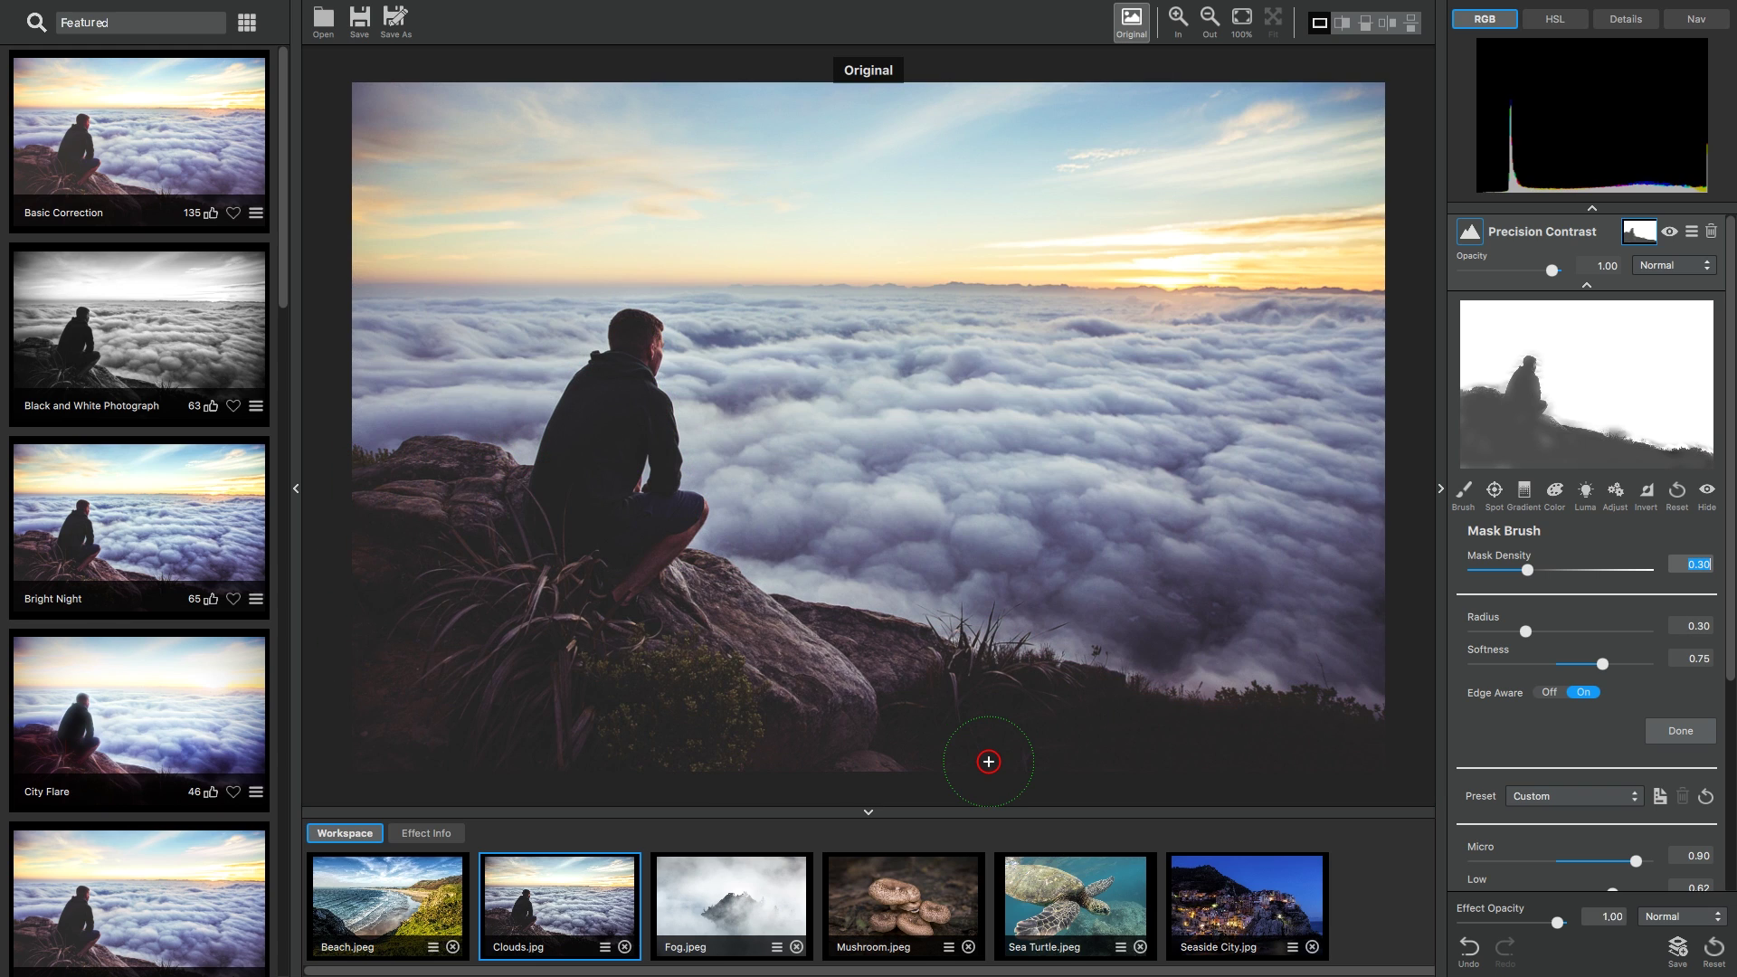
key("backslash")
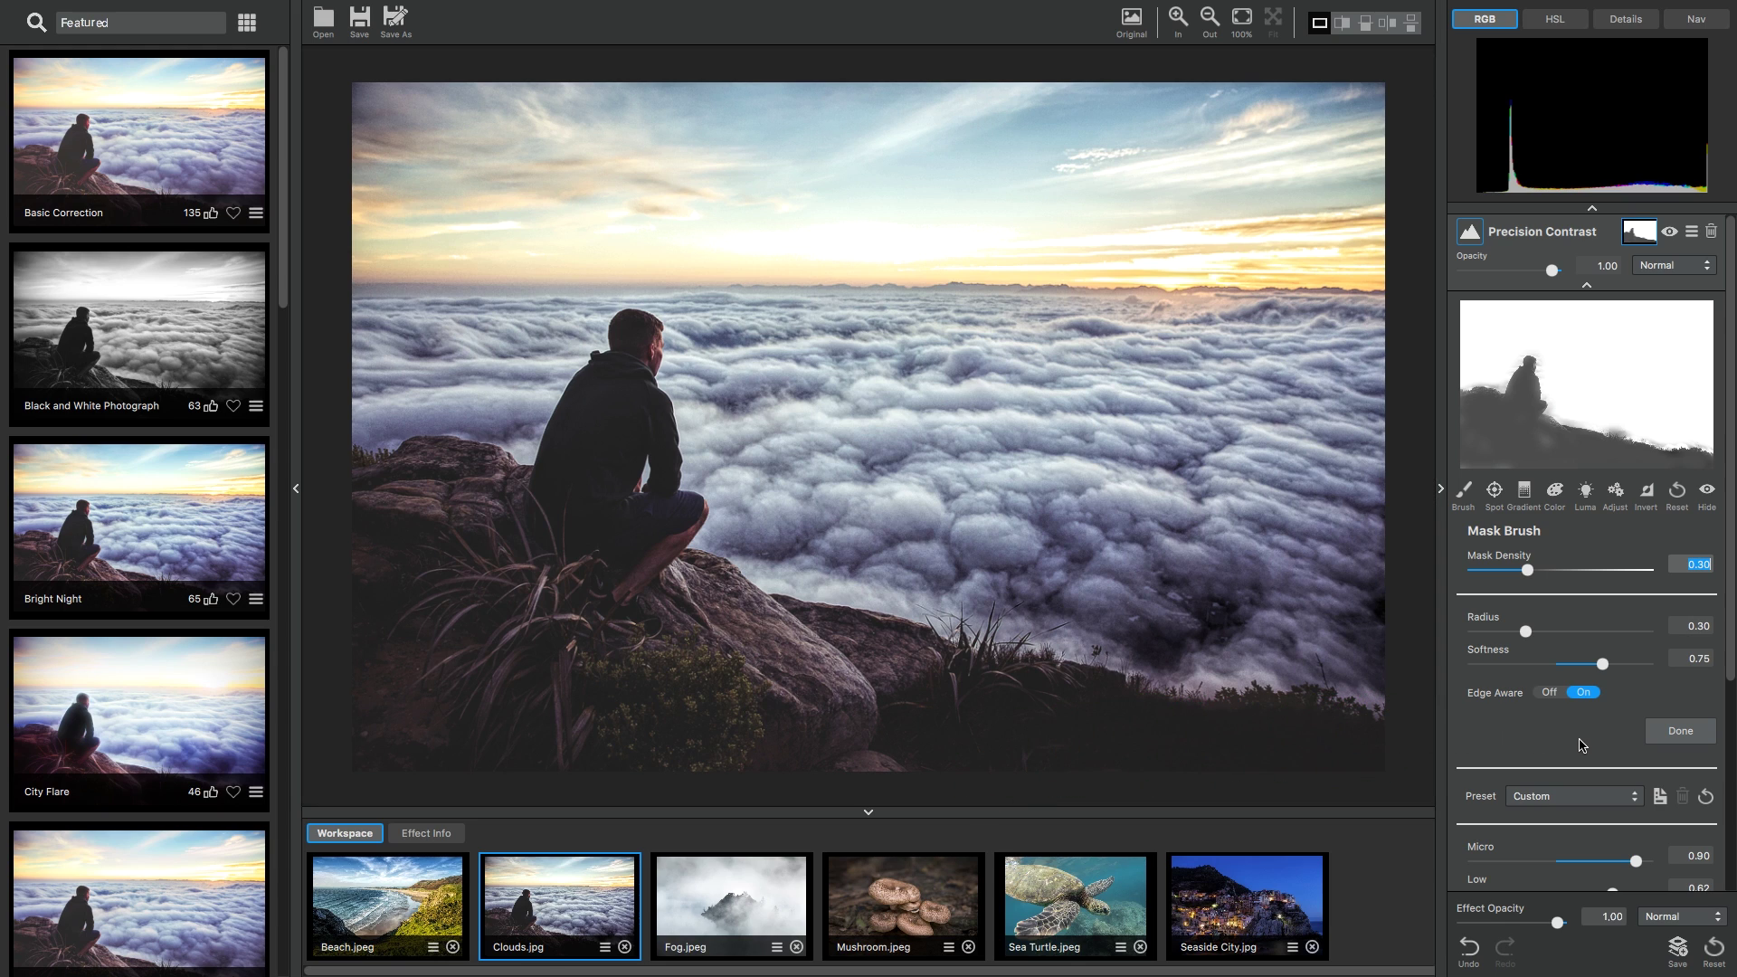
- Finish the mask and review the Precision Contrast preset list
left_click(1688, 730)
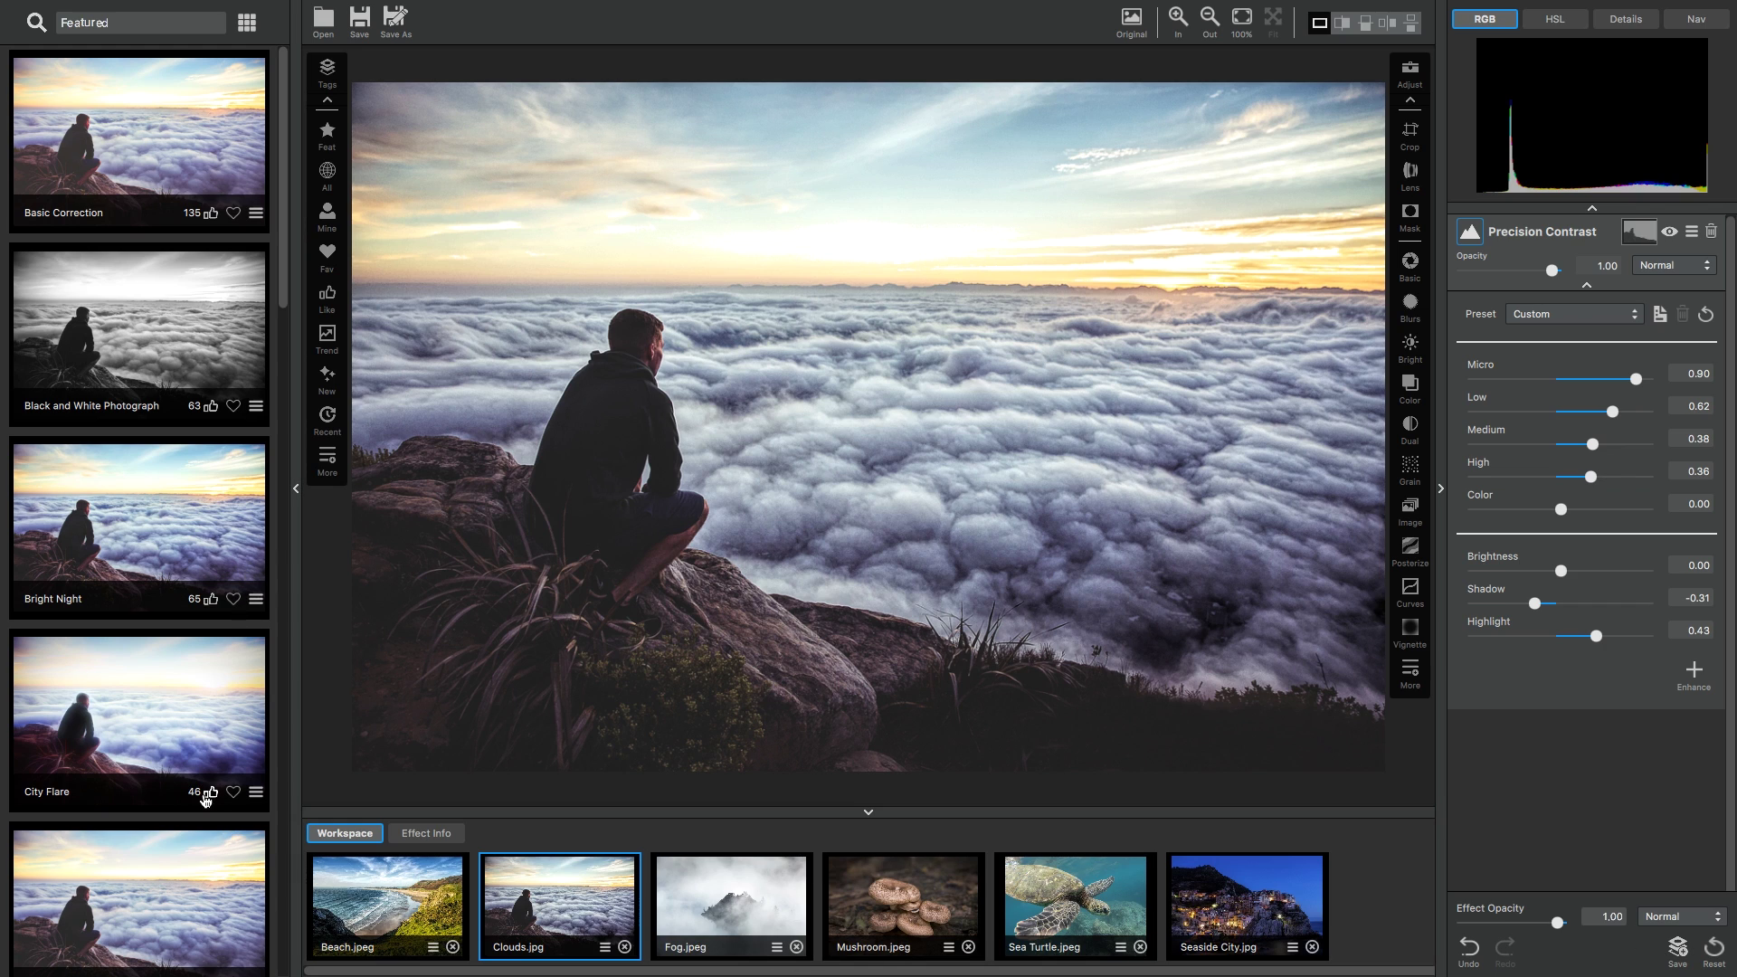
scroll(217, 808, "down", 1)
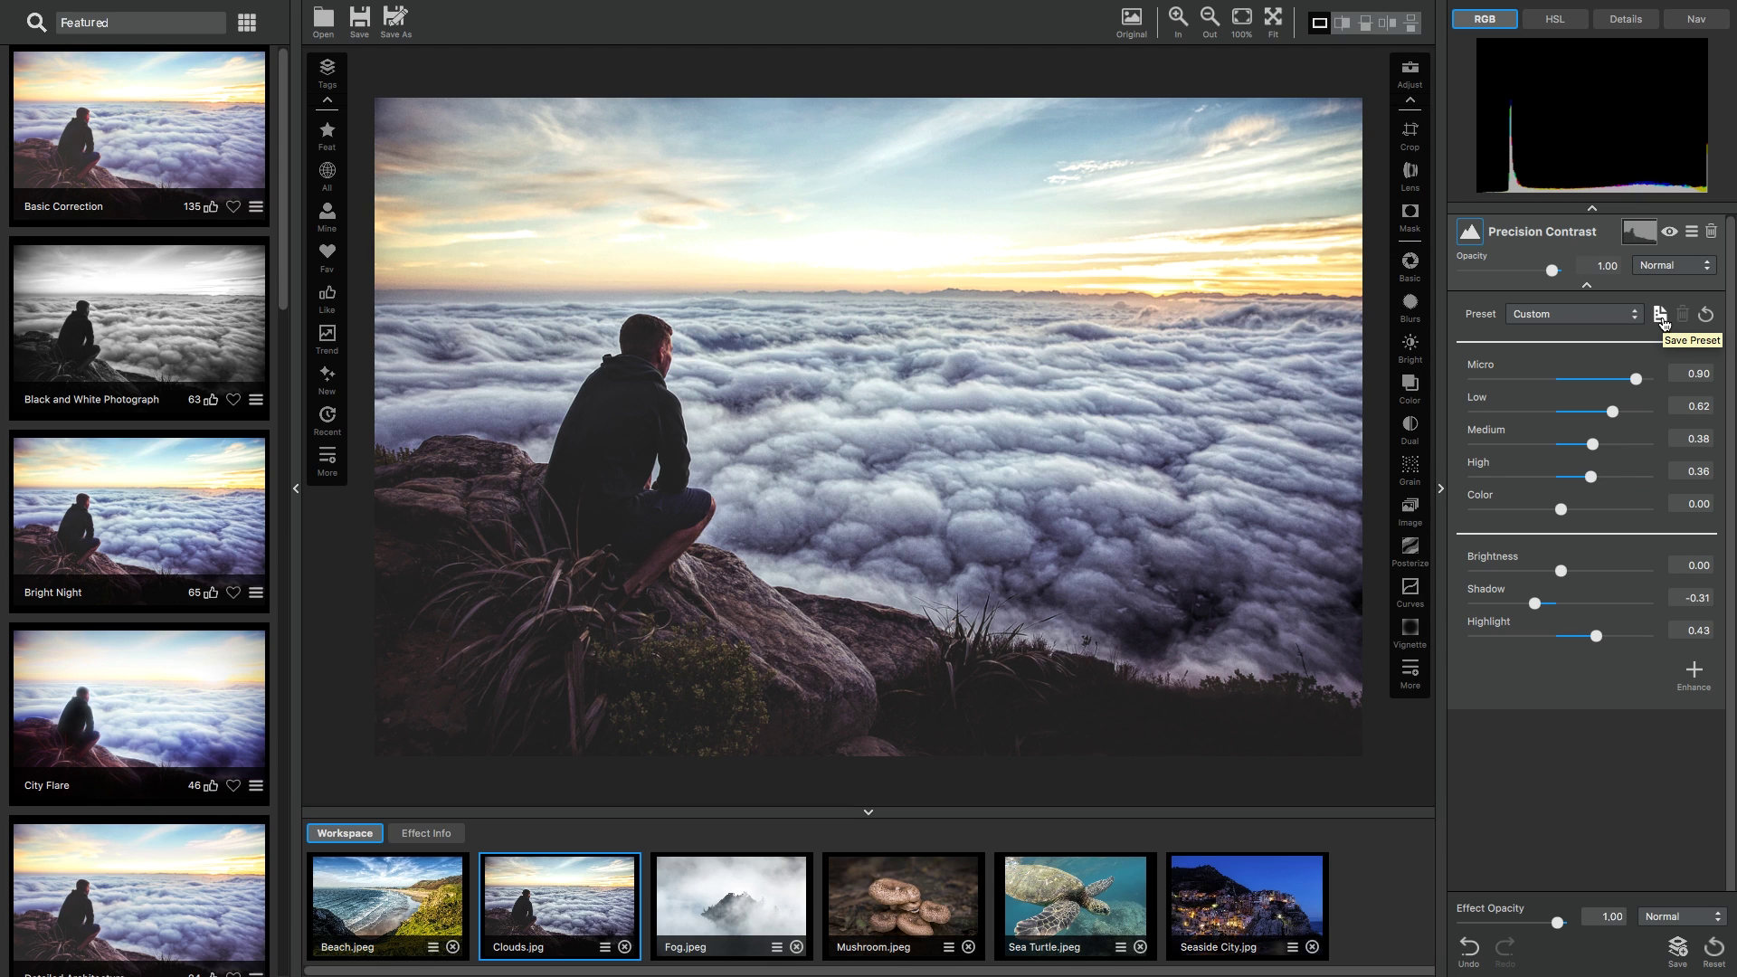
left_click(1636, 314)
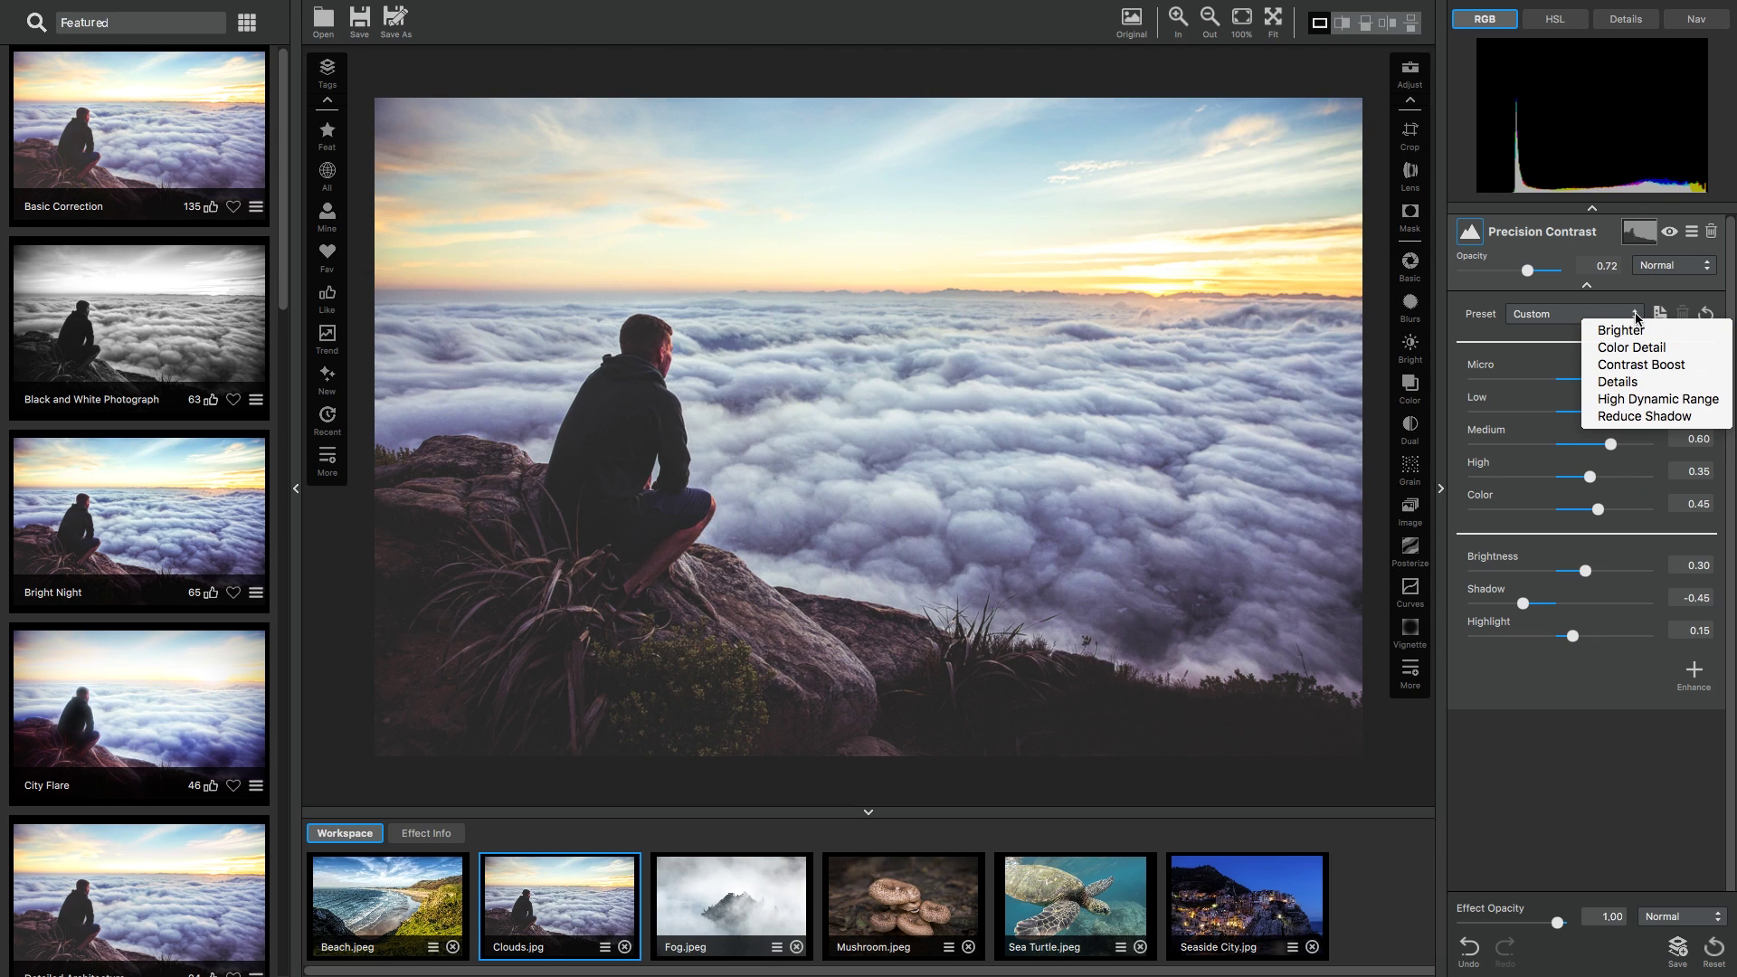
left_click(1636, 305)
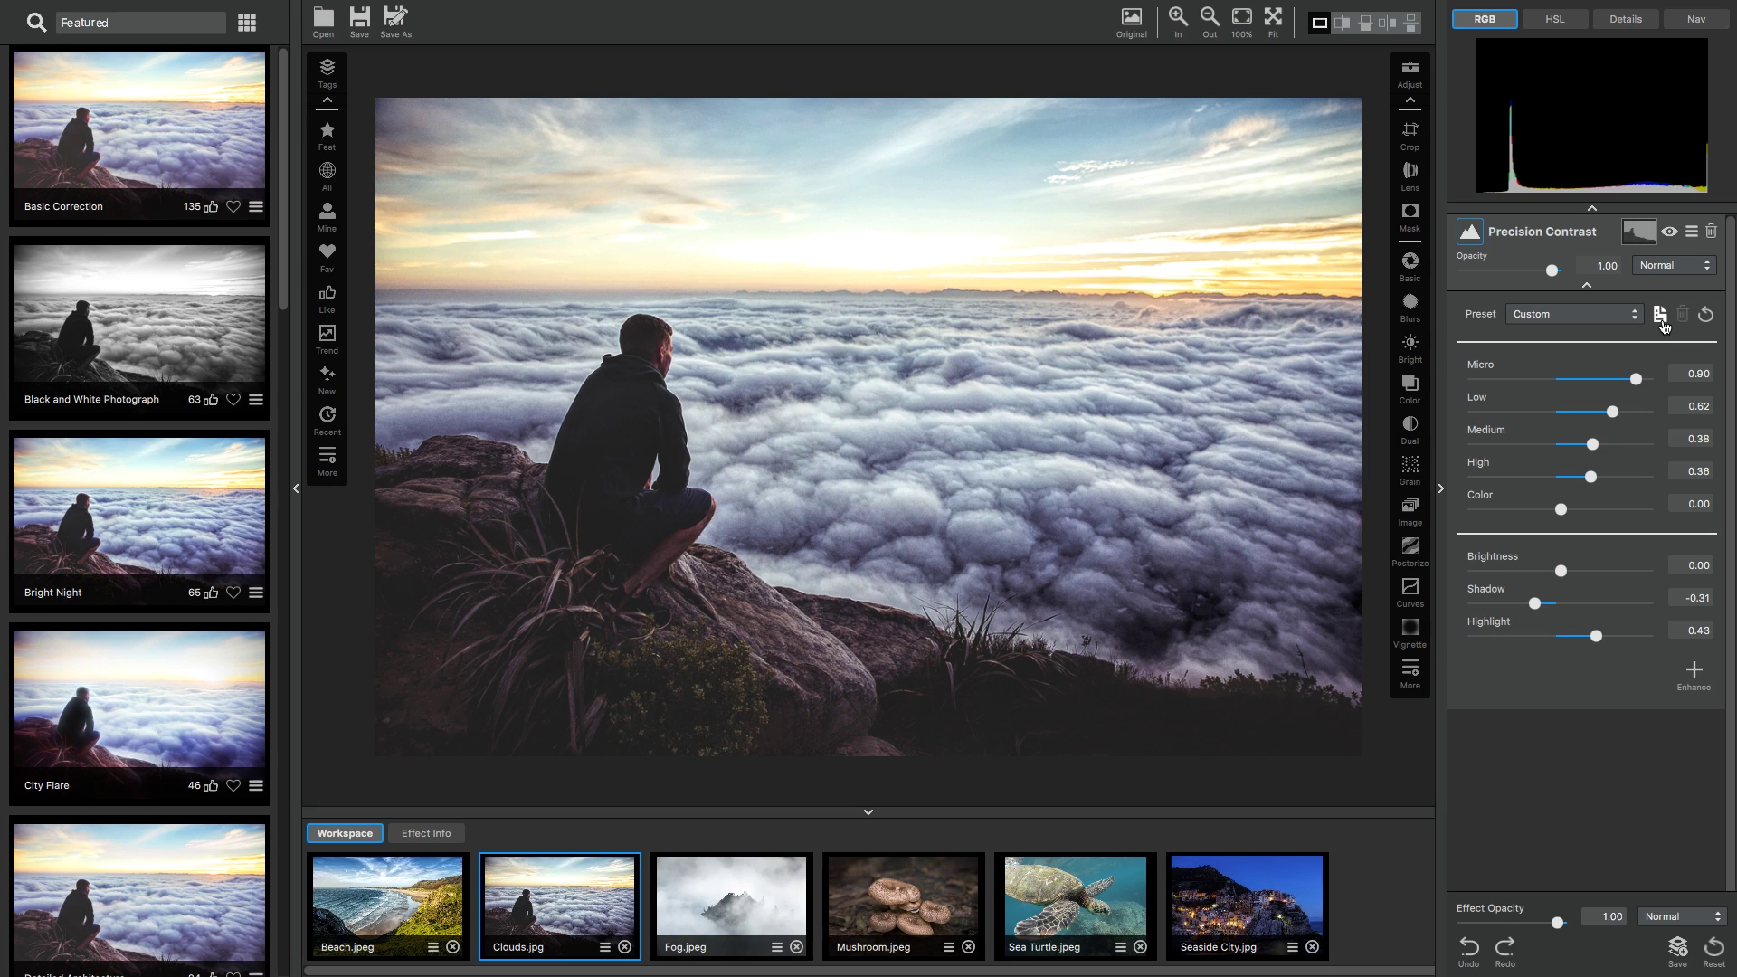
- Save the current settings as a preset named 'Taylors Effect' and confirm it appears in the list
left_click(1661, 317)
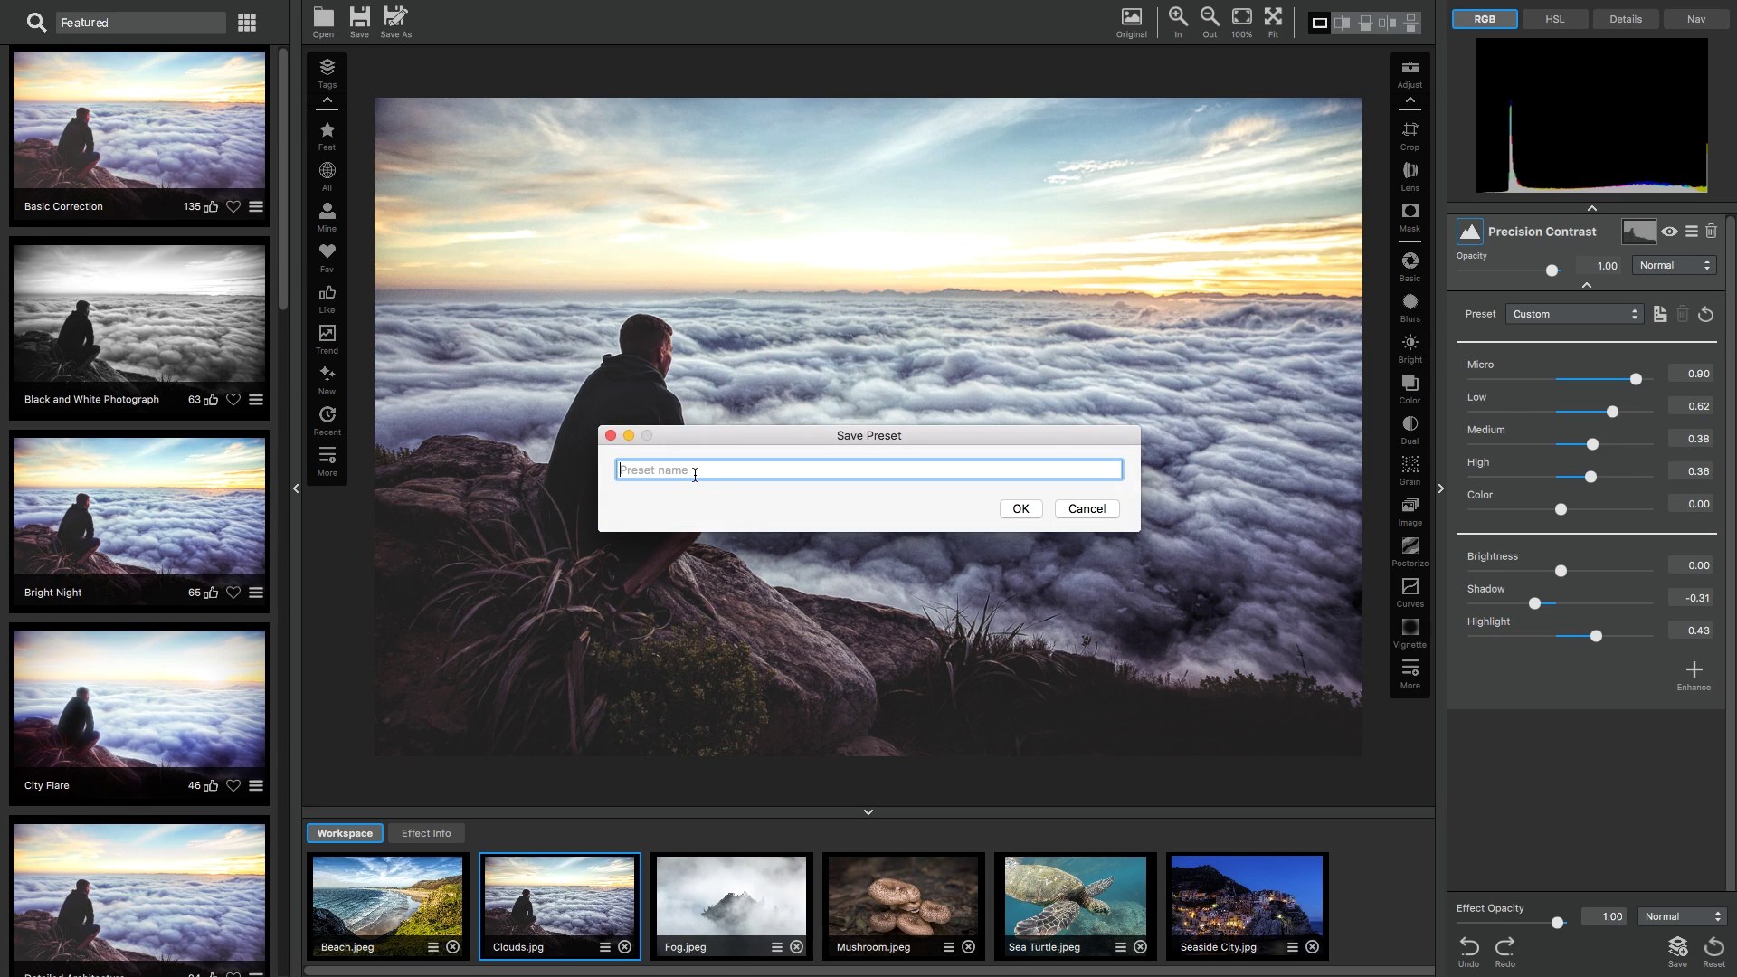
type("Taylors Effect")
left_click(1021, 509)
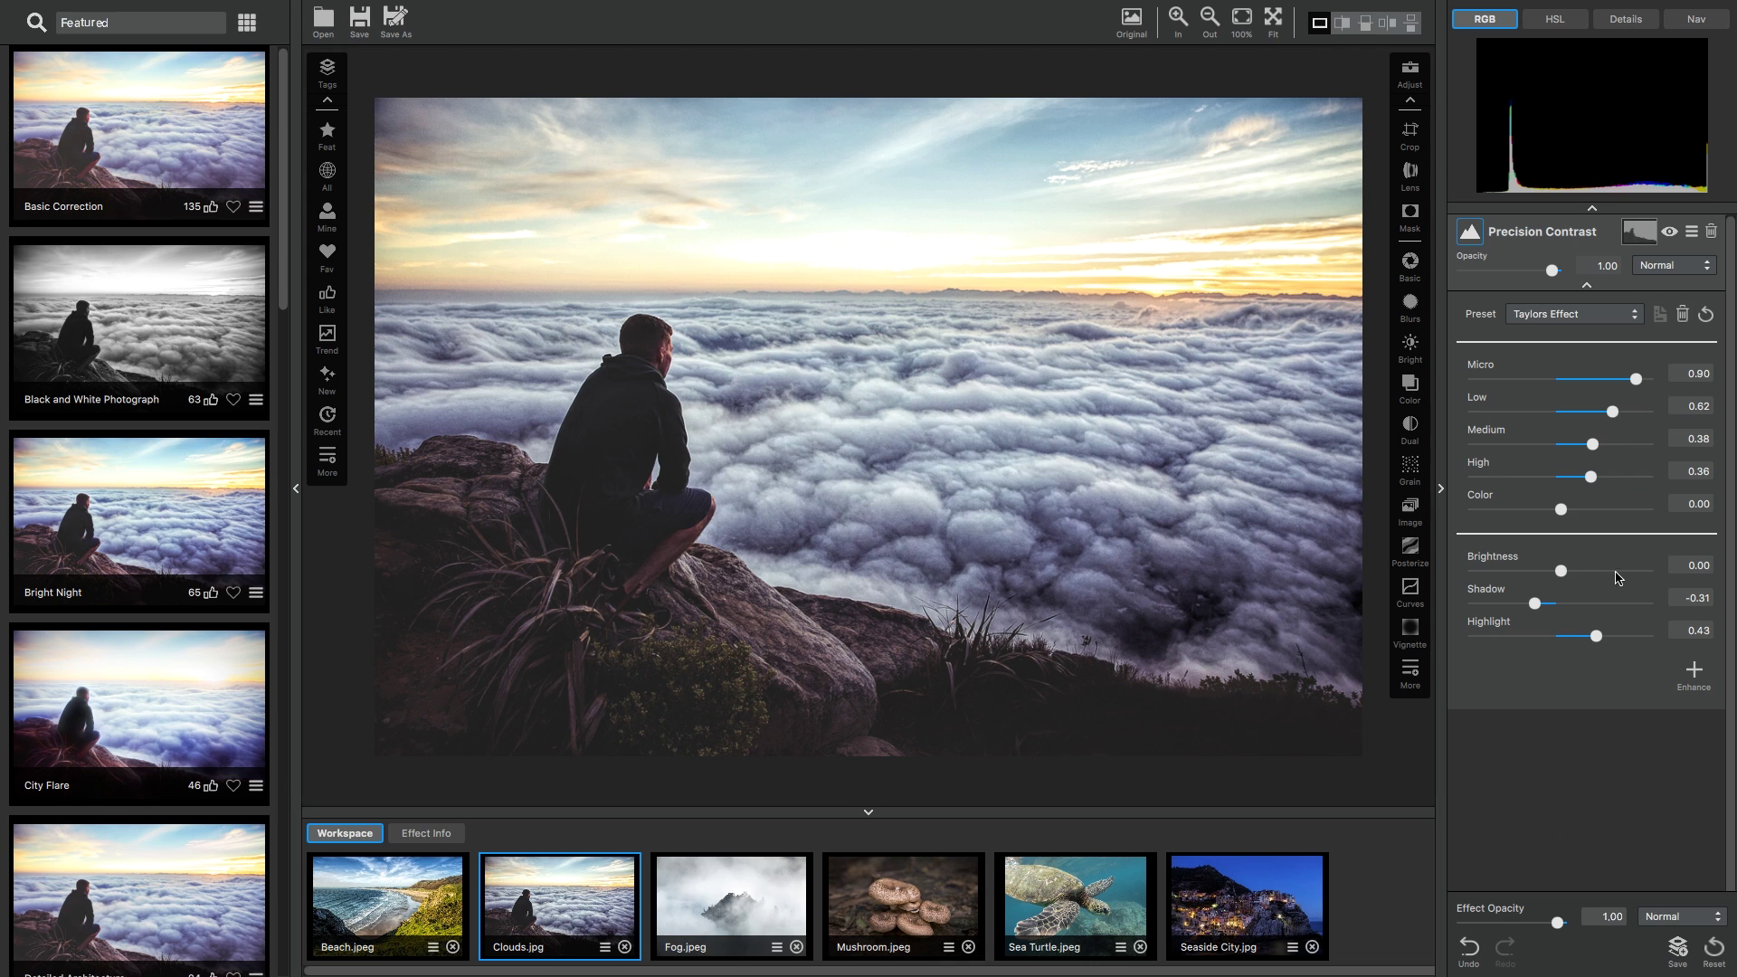
left_click(1635, 316)
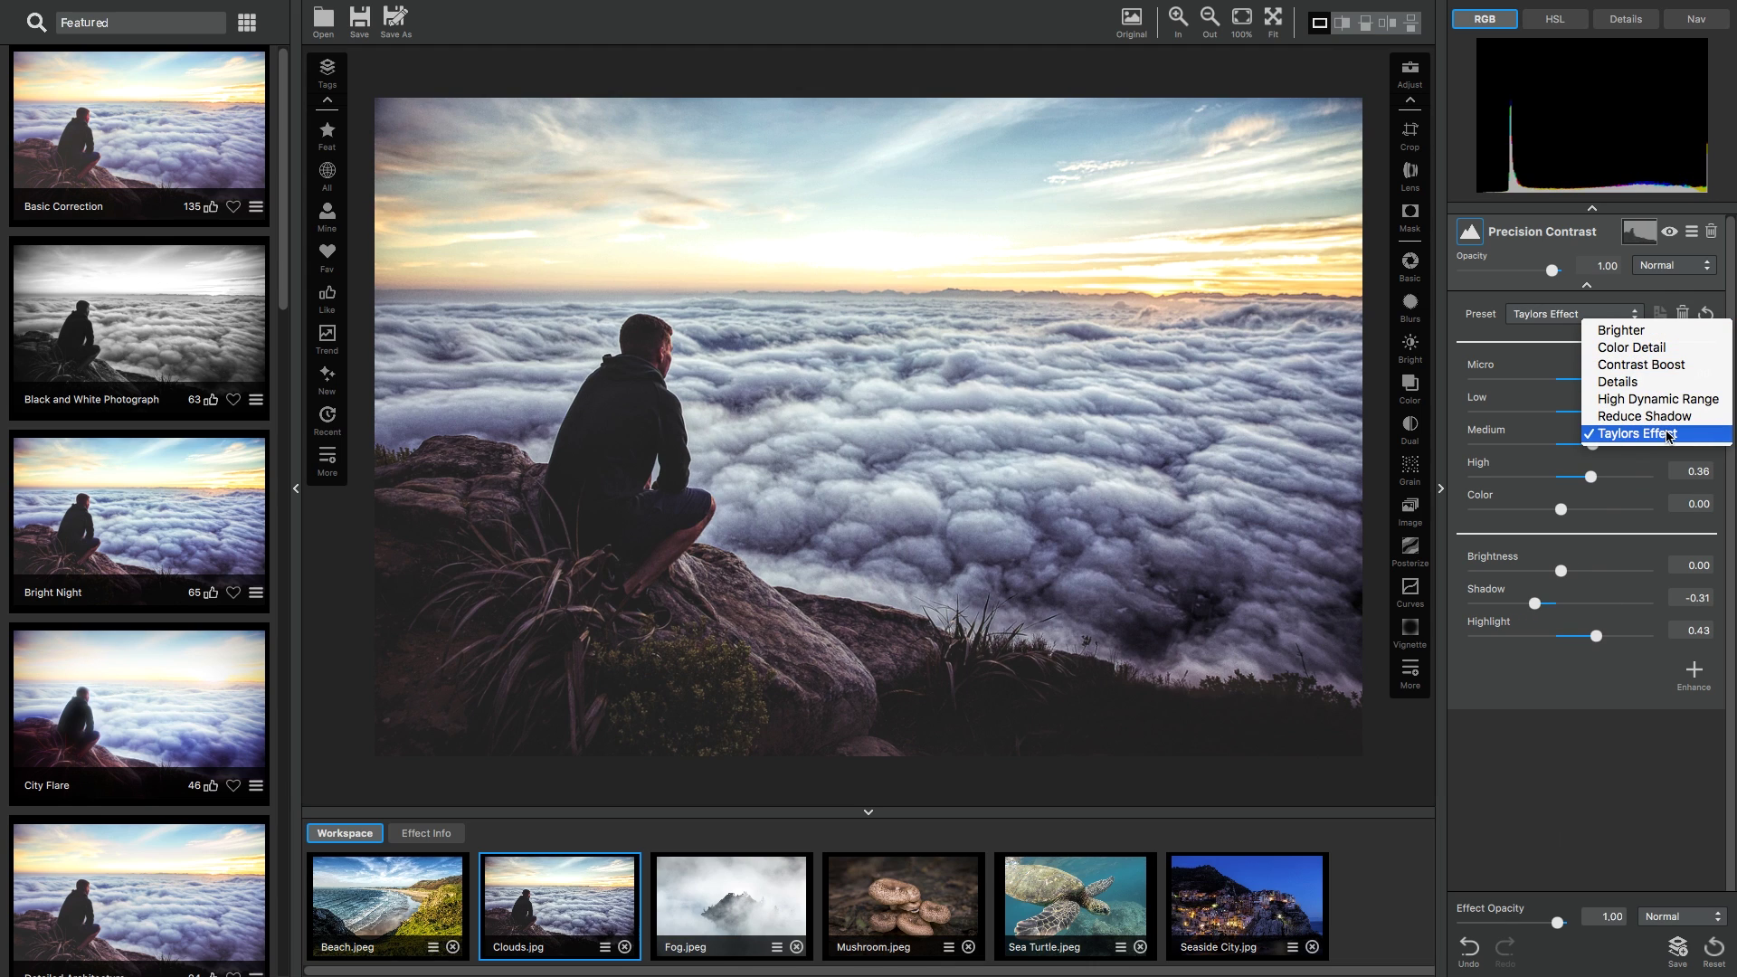
left_click(1650, 780)
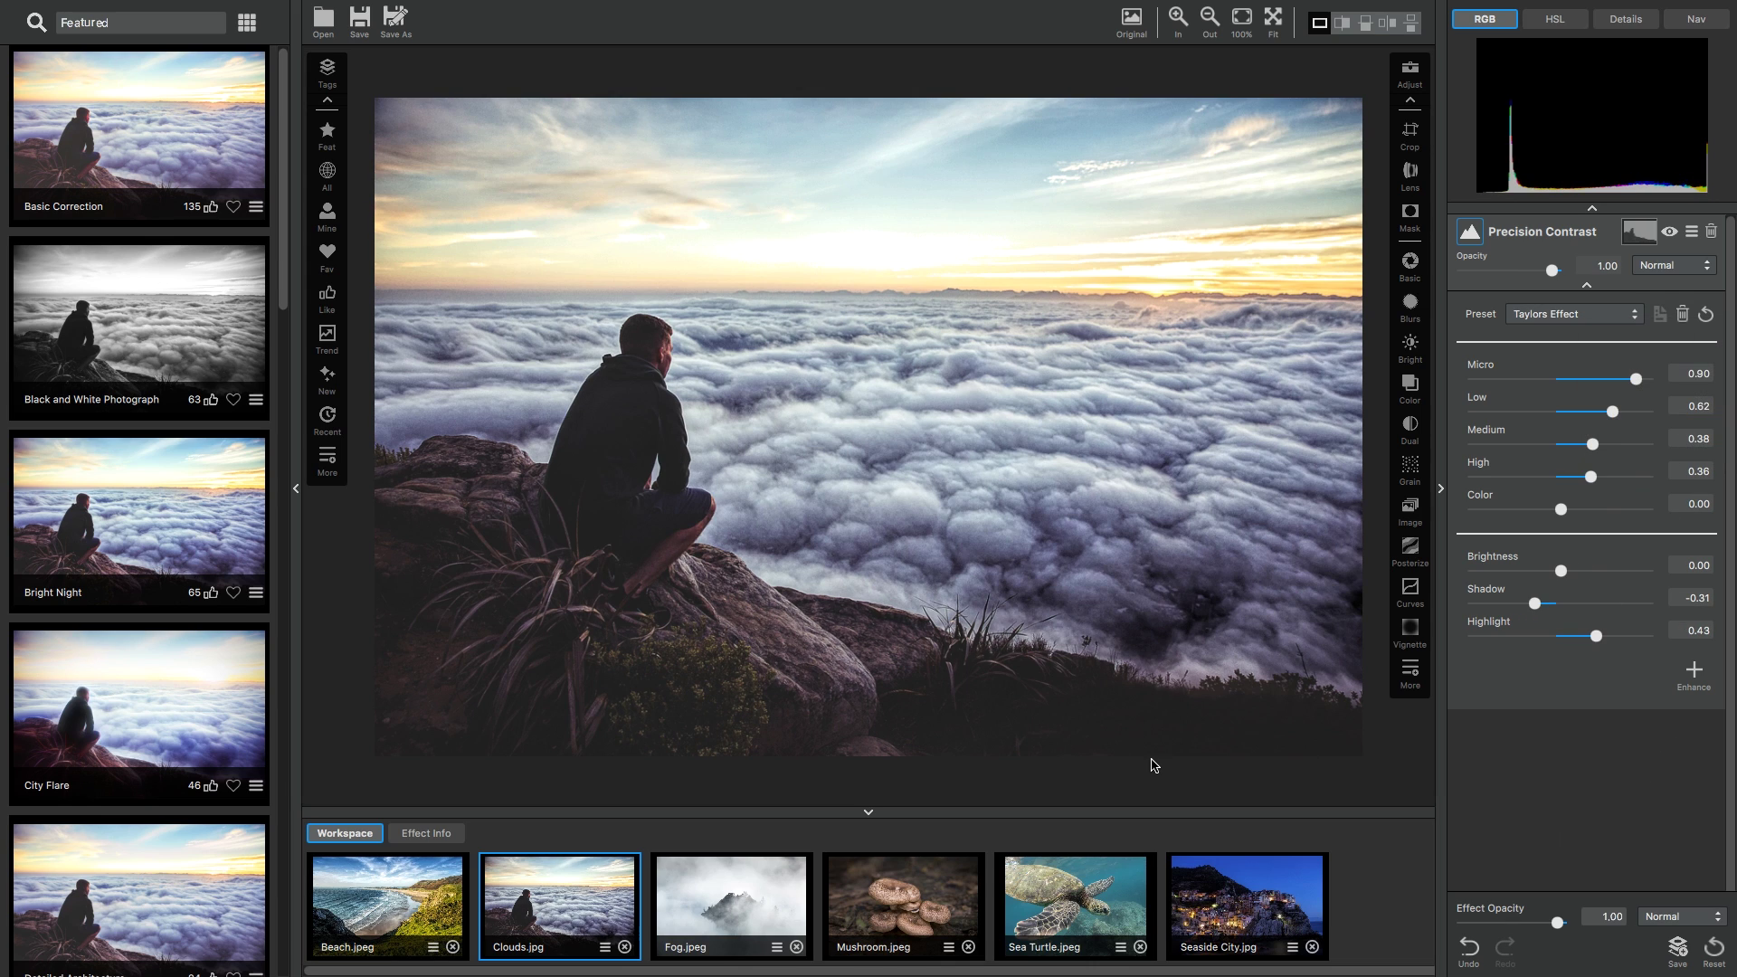
- Copy the Clouds.jpg adjustments, paste them onto Fog.jpeg, and expand its Precision Contrast settings
left_click(605, 948)
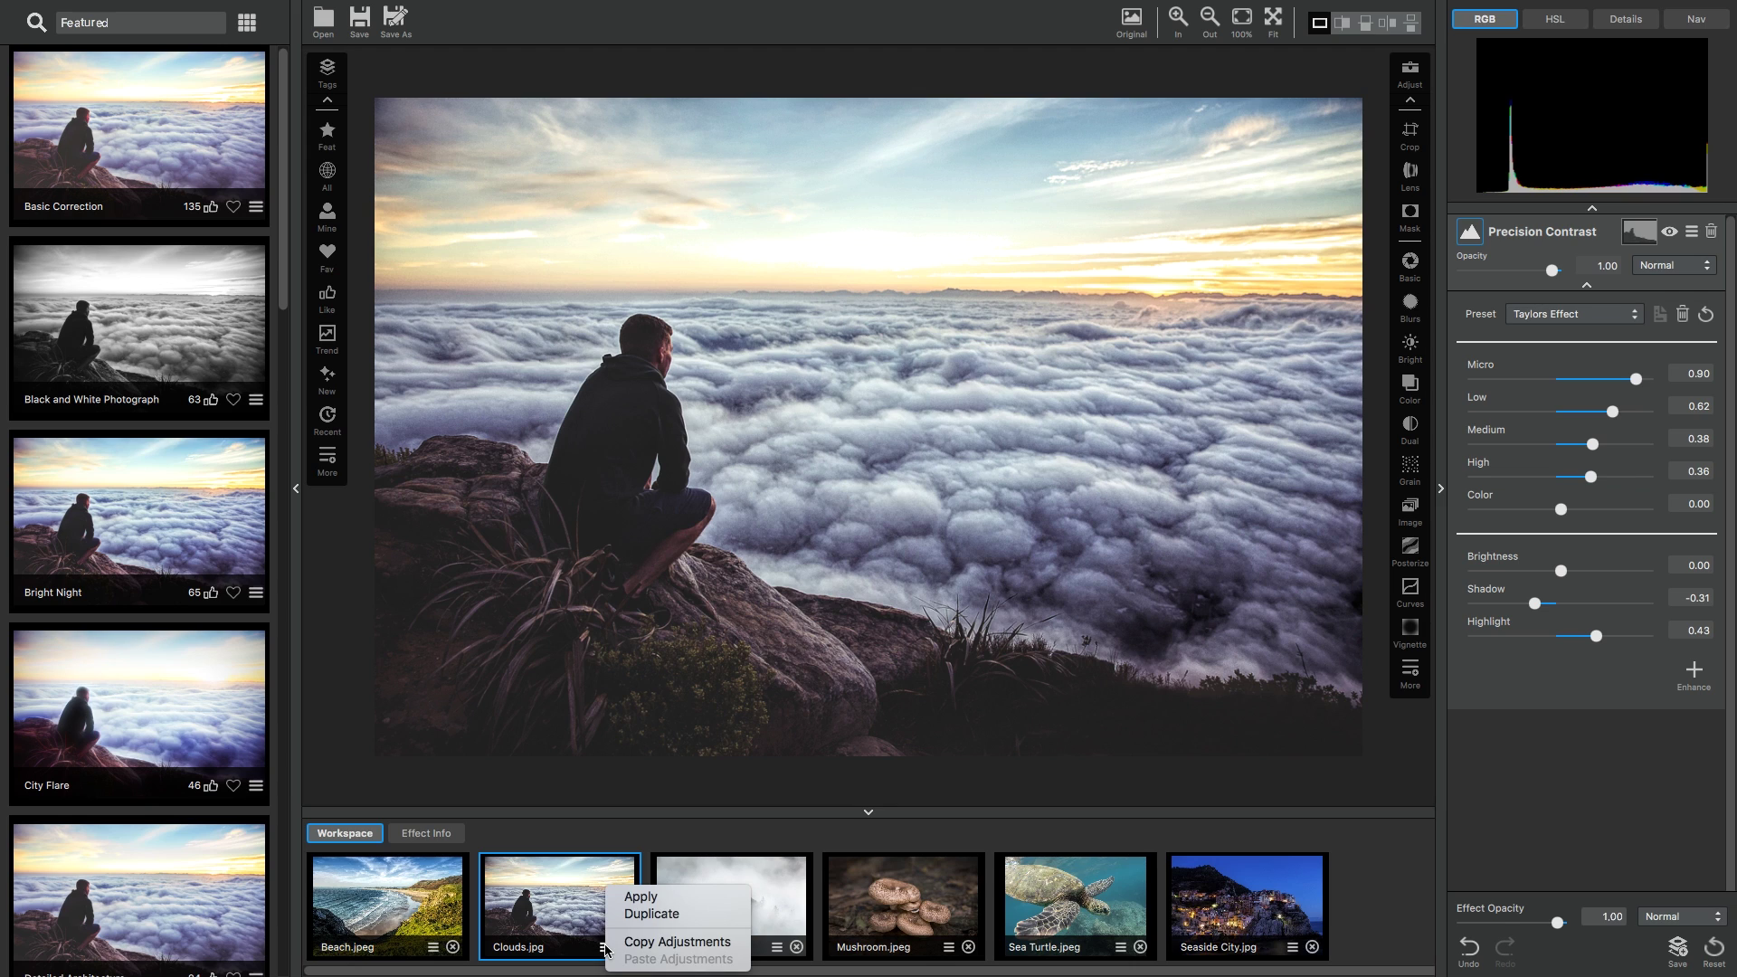
left_click(645, 943)
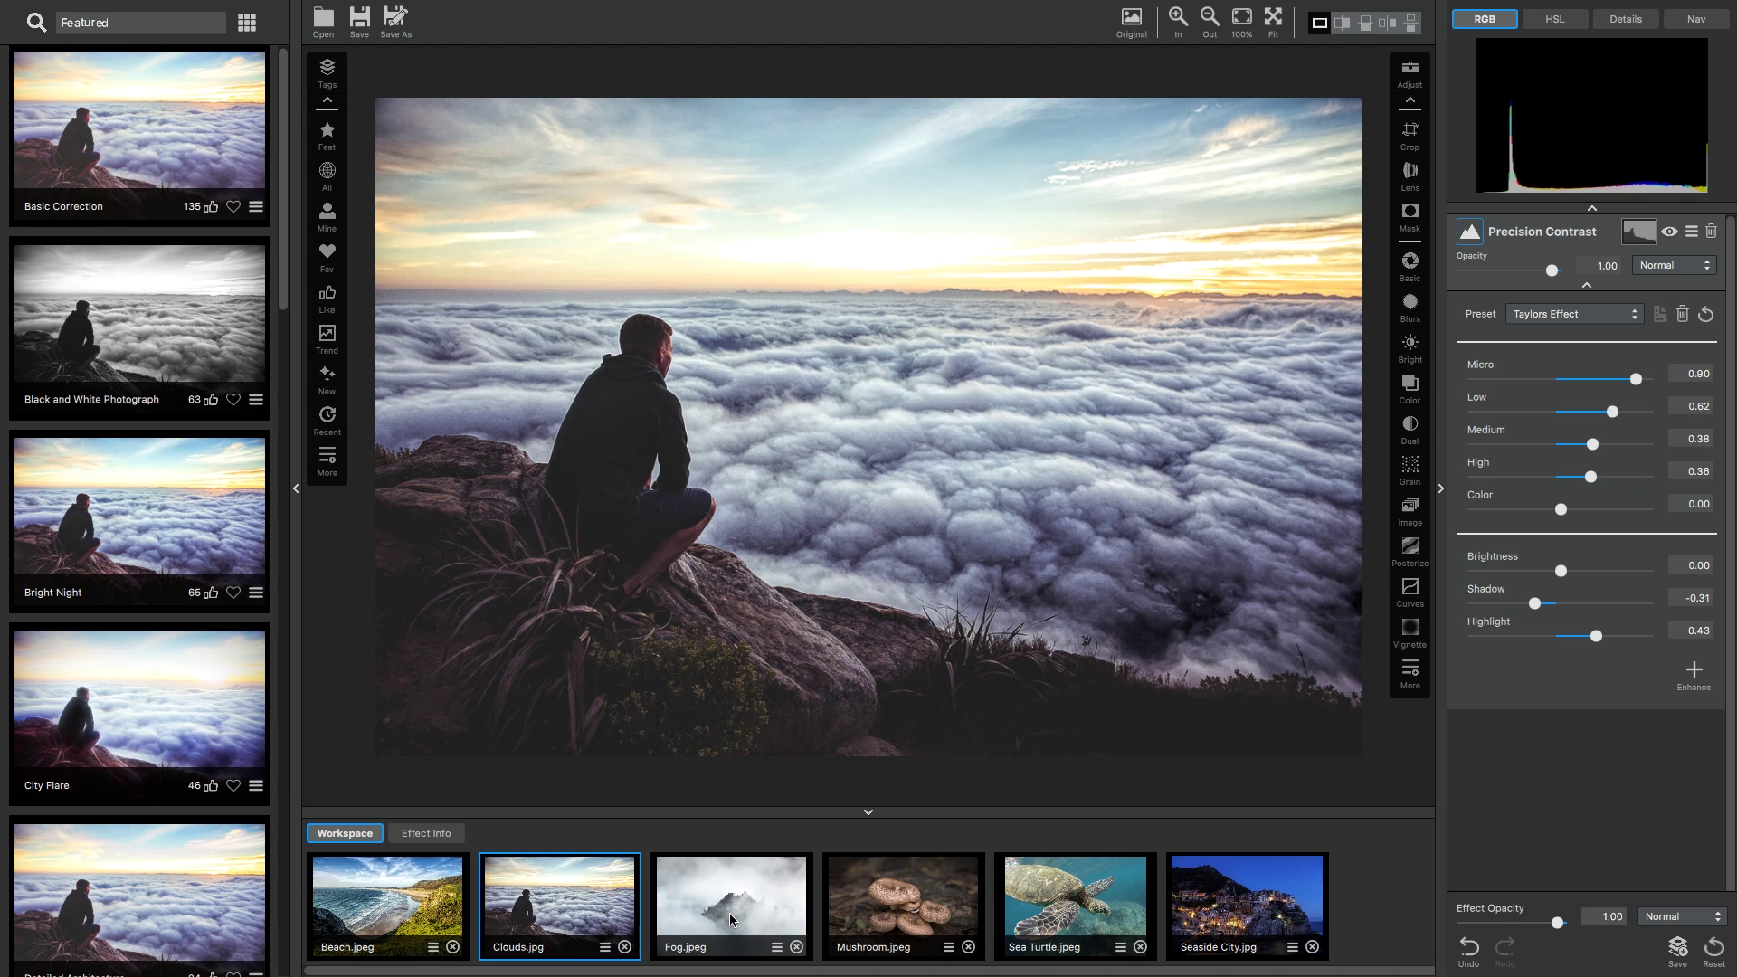
left_click(733, 912)
left_click(776, 947)
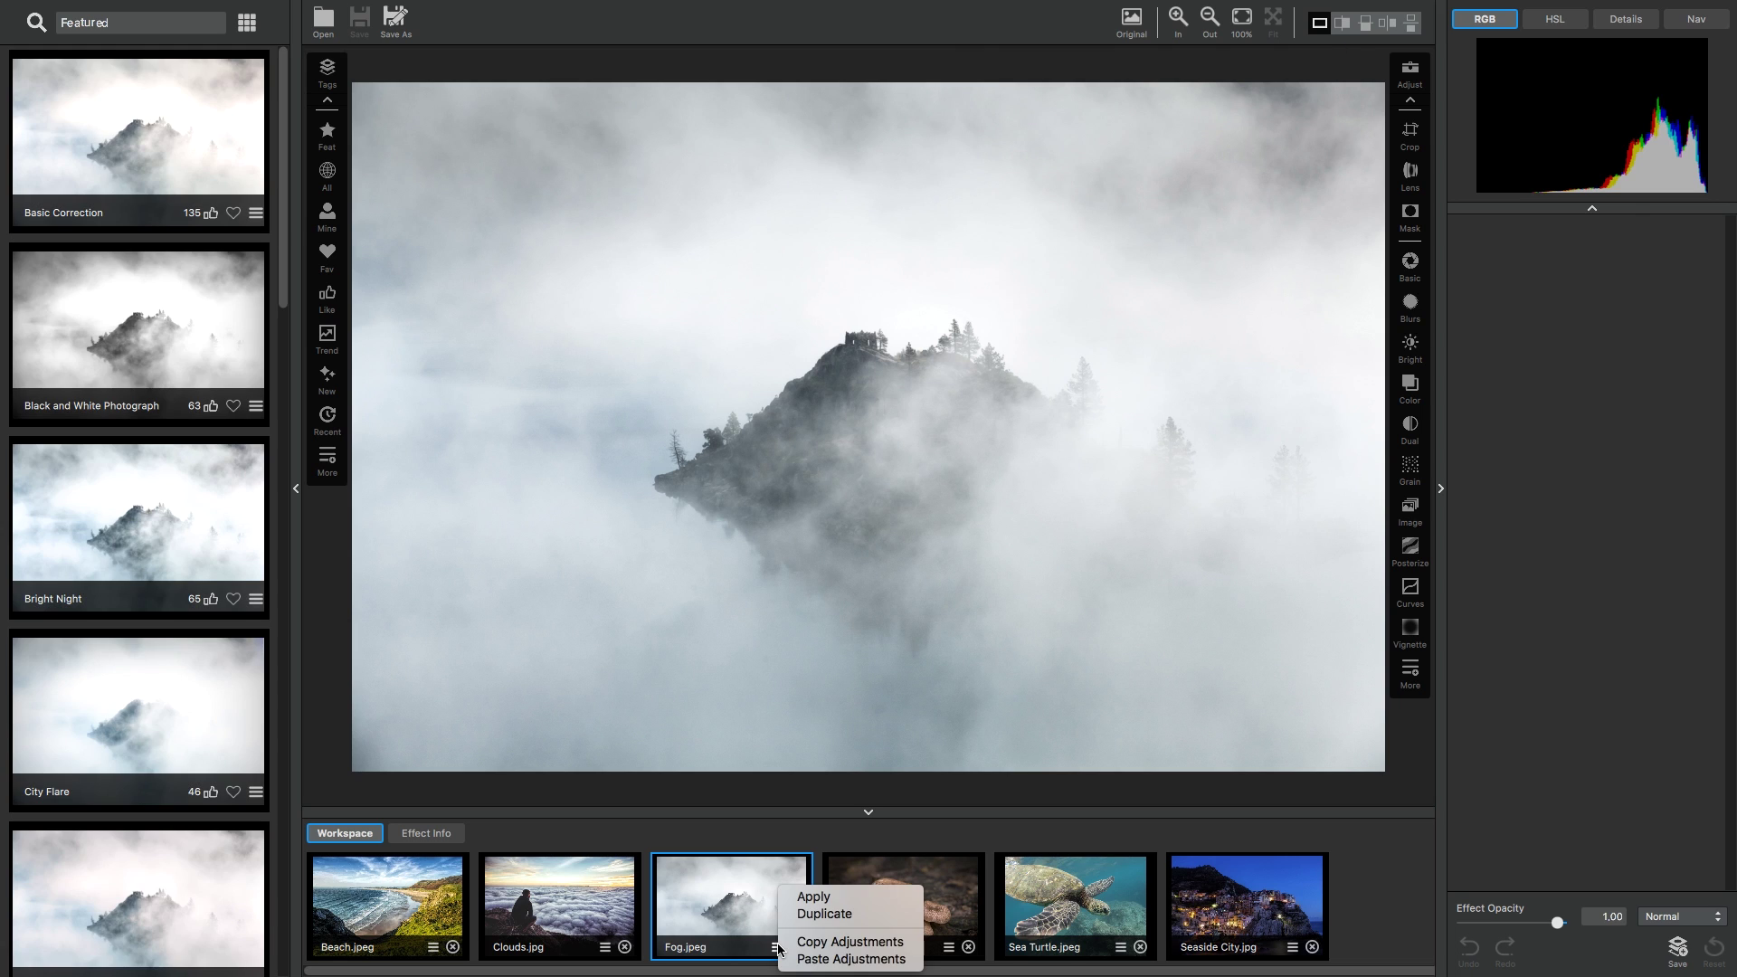
left_click(816, 959)
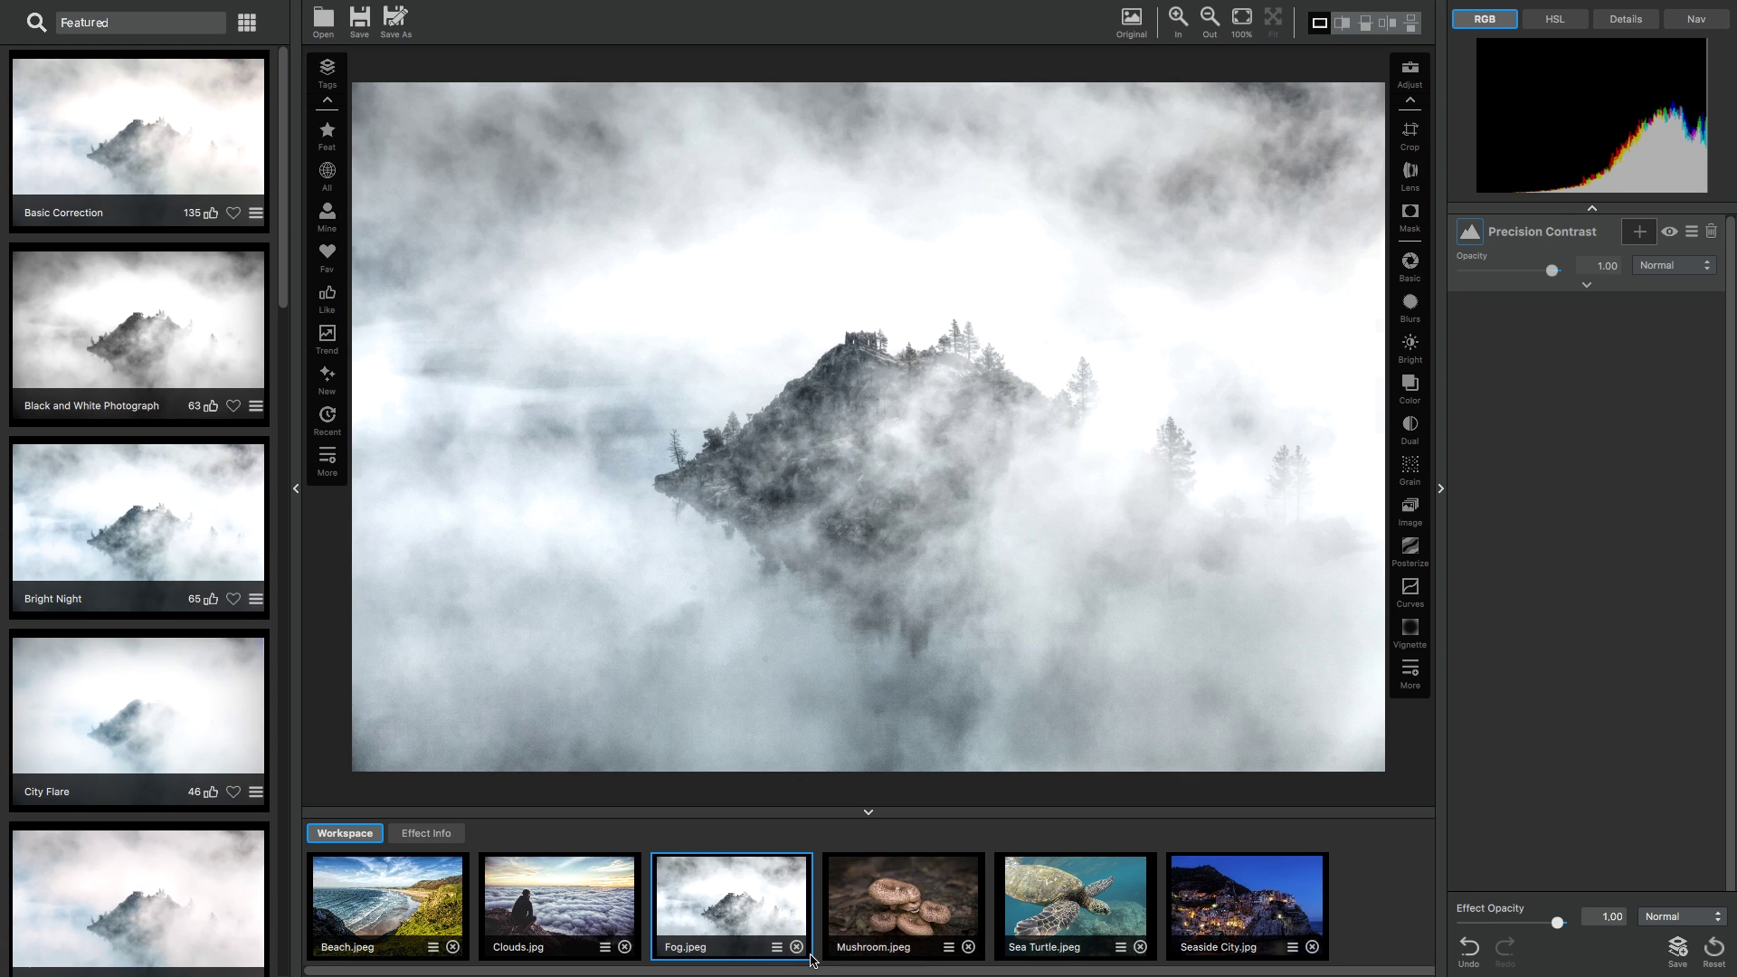
left_click(1586, 287)
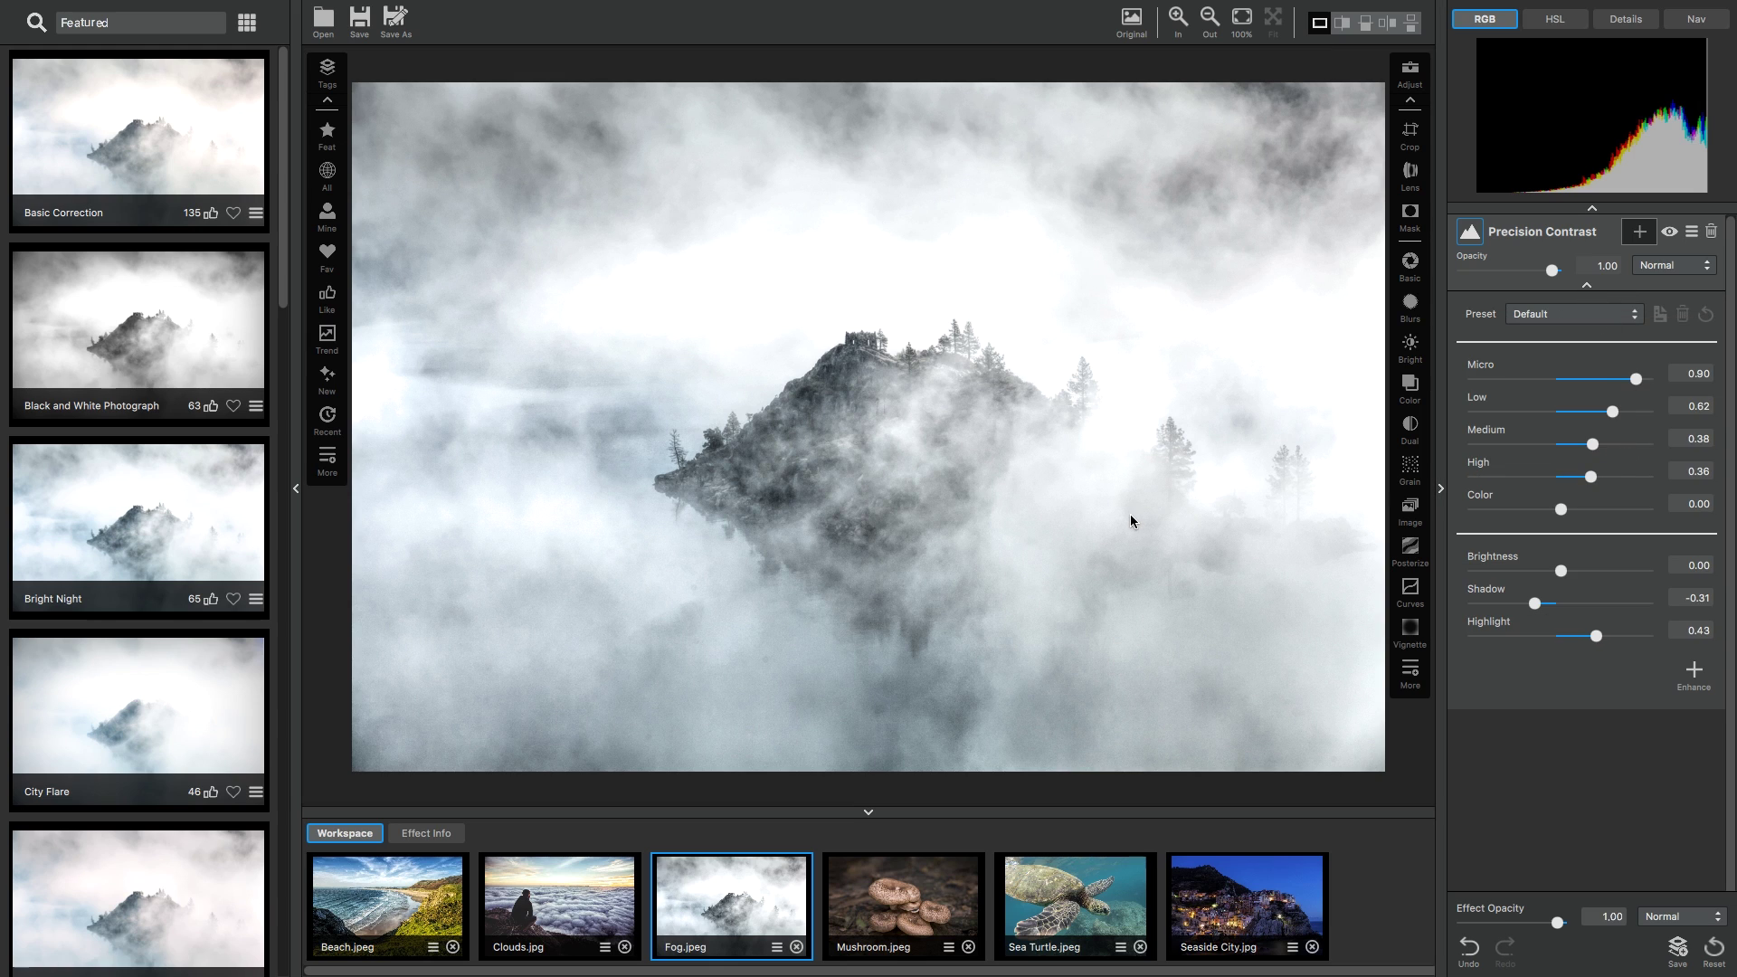
- Retune Fog's Precision Contrast to Low 0.80, High -0.26, Shadow -0.67, Highlight -0.42, comparing with the original
key("backslash")
key("backslash")
left_click_drag(1537, 608, 1508, 608)
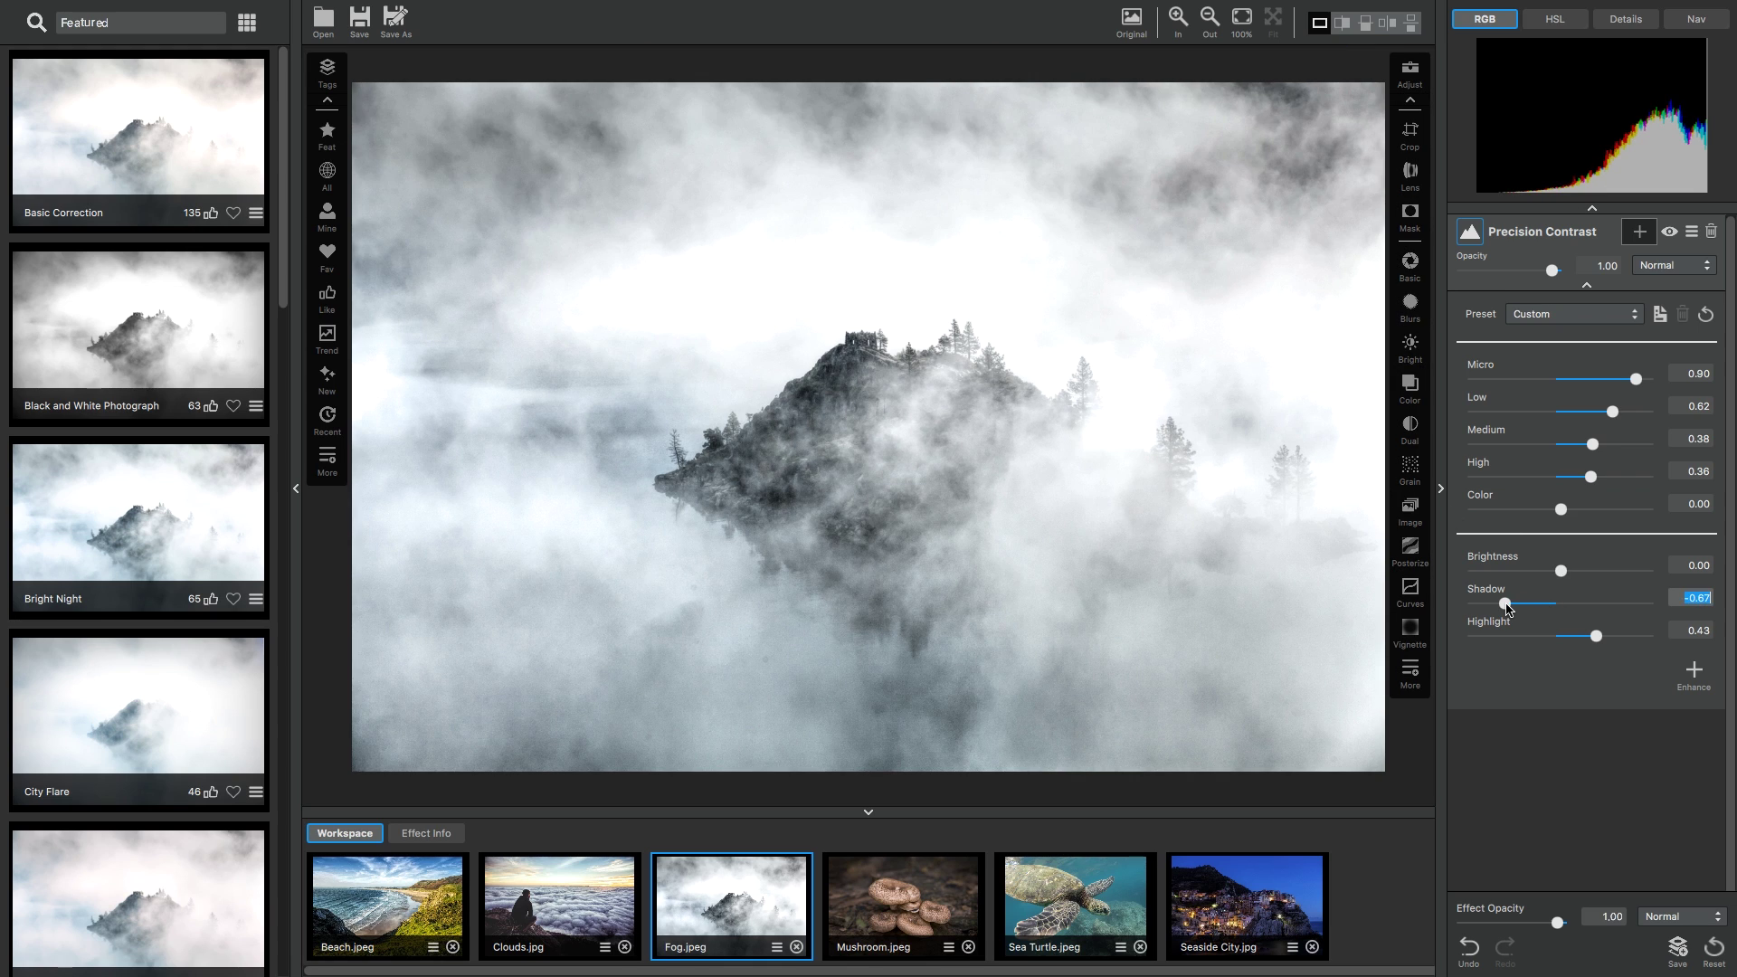
mouse_move(1612, 411)
left_mouse_down()
mouse_move(1638, 412)
mouse_move(1604, 412)
left_mouse_up()
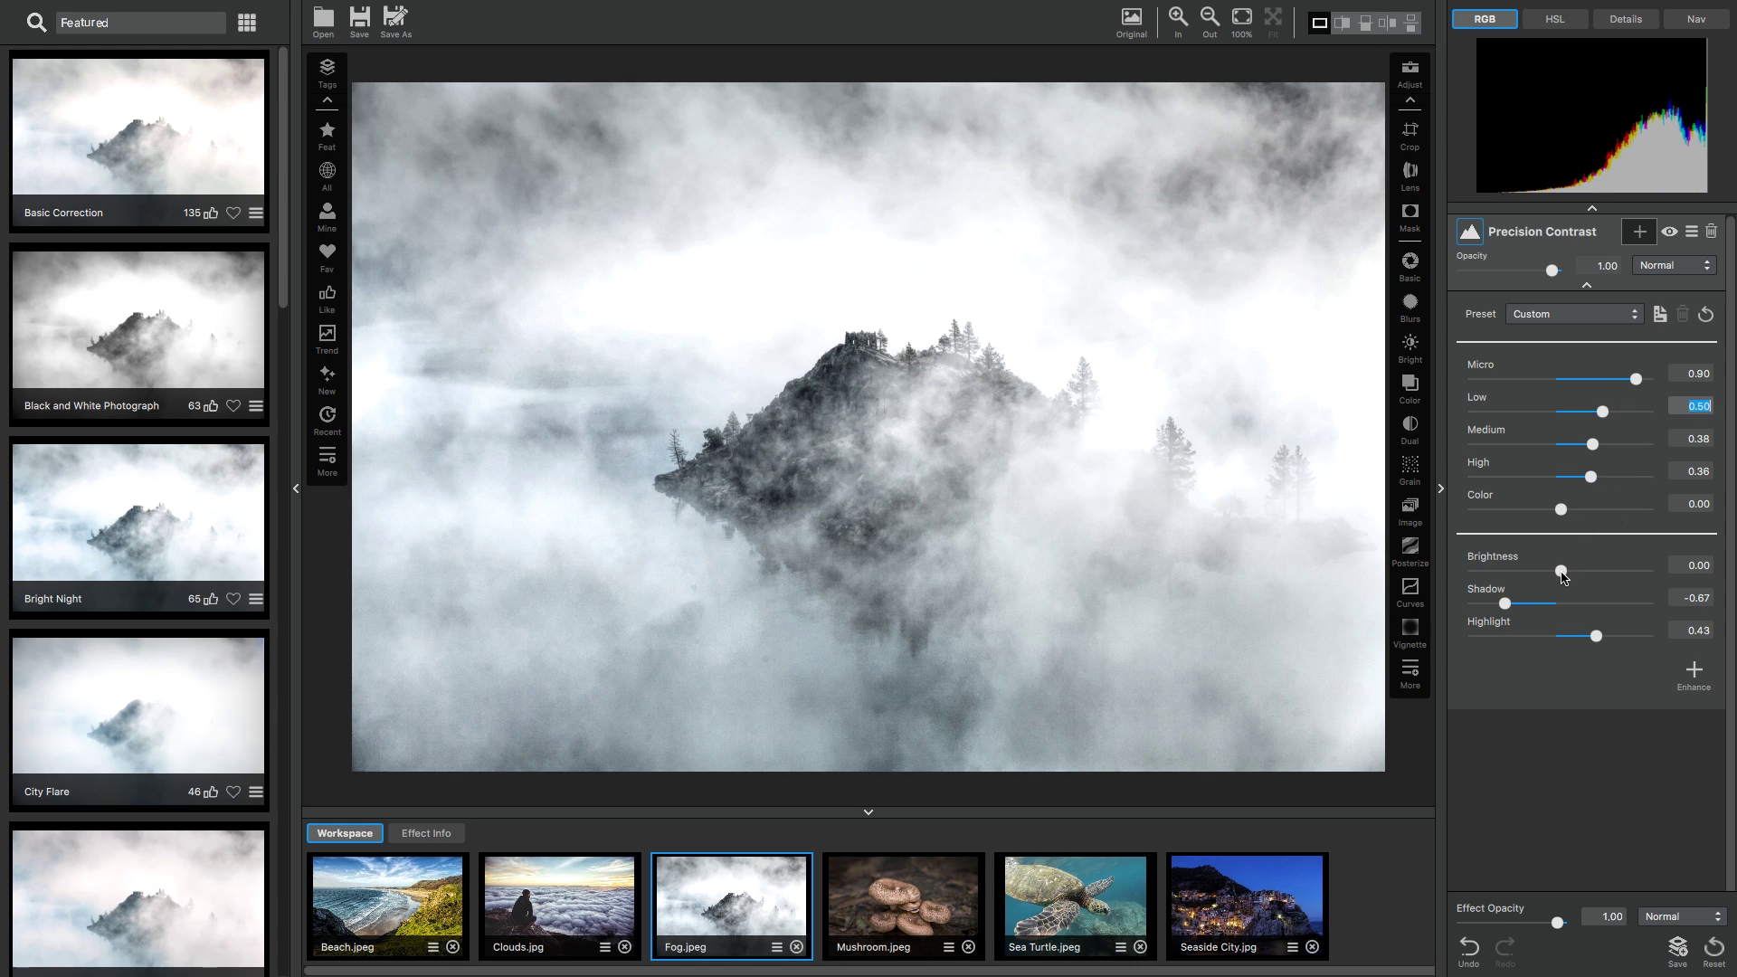
left_click_drag(1599, 641, 1527, 648)
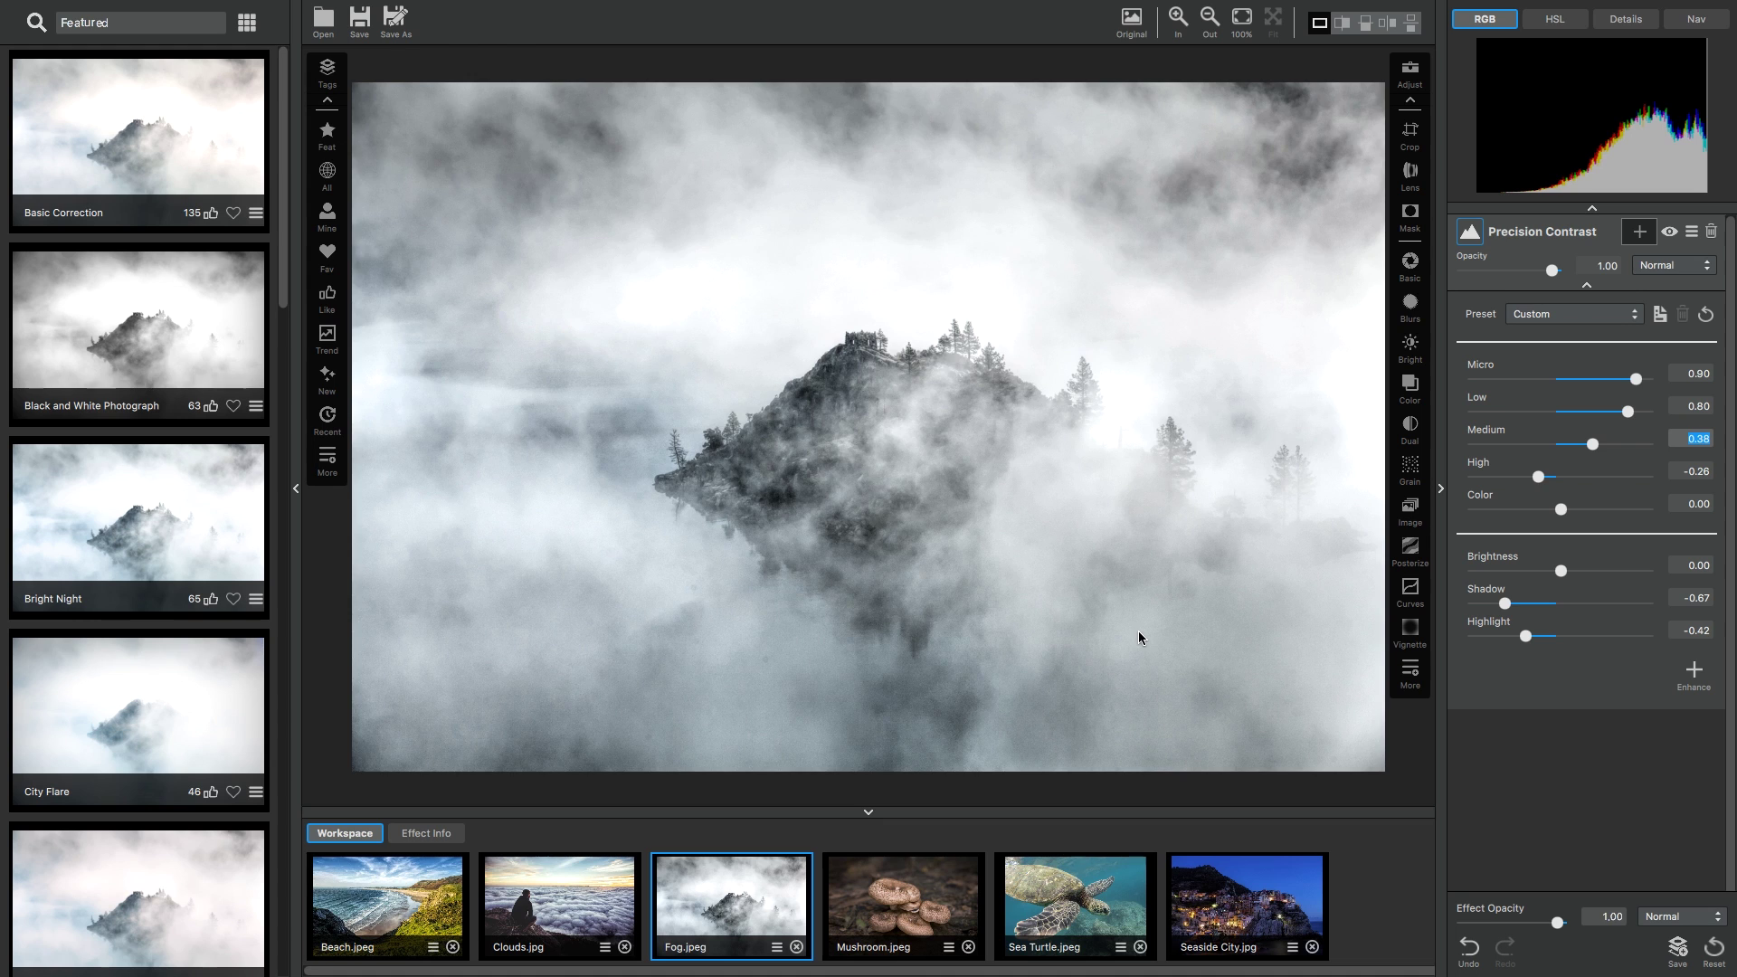
key("backslash")
- Paste the copied adjustments onto Mushroom.jpeg, compare with the original, and add a Precision Contrast mask
left_click(936, 920)
left_click(948, 947)
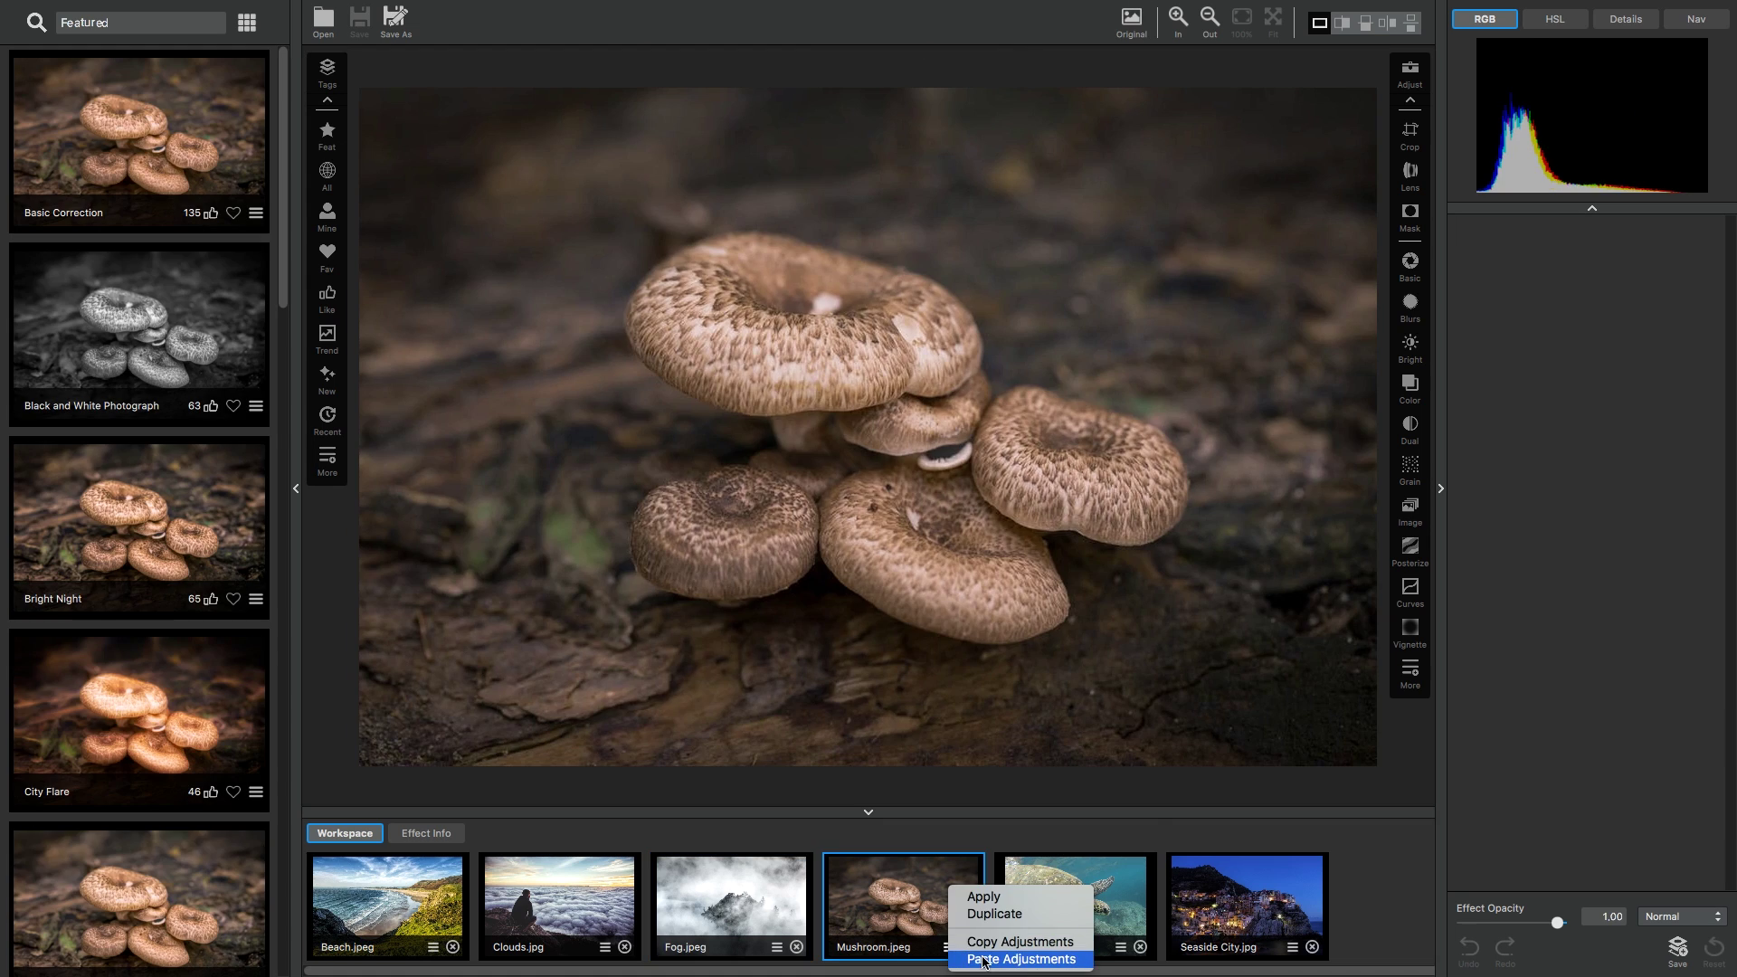
left_click(985, 959)
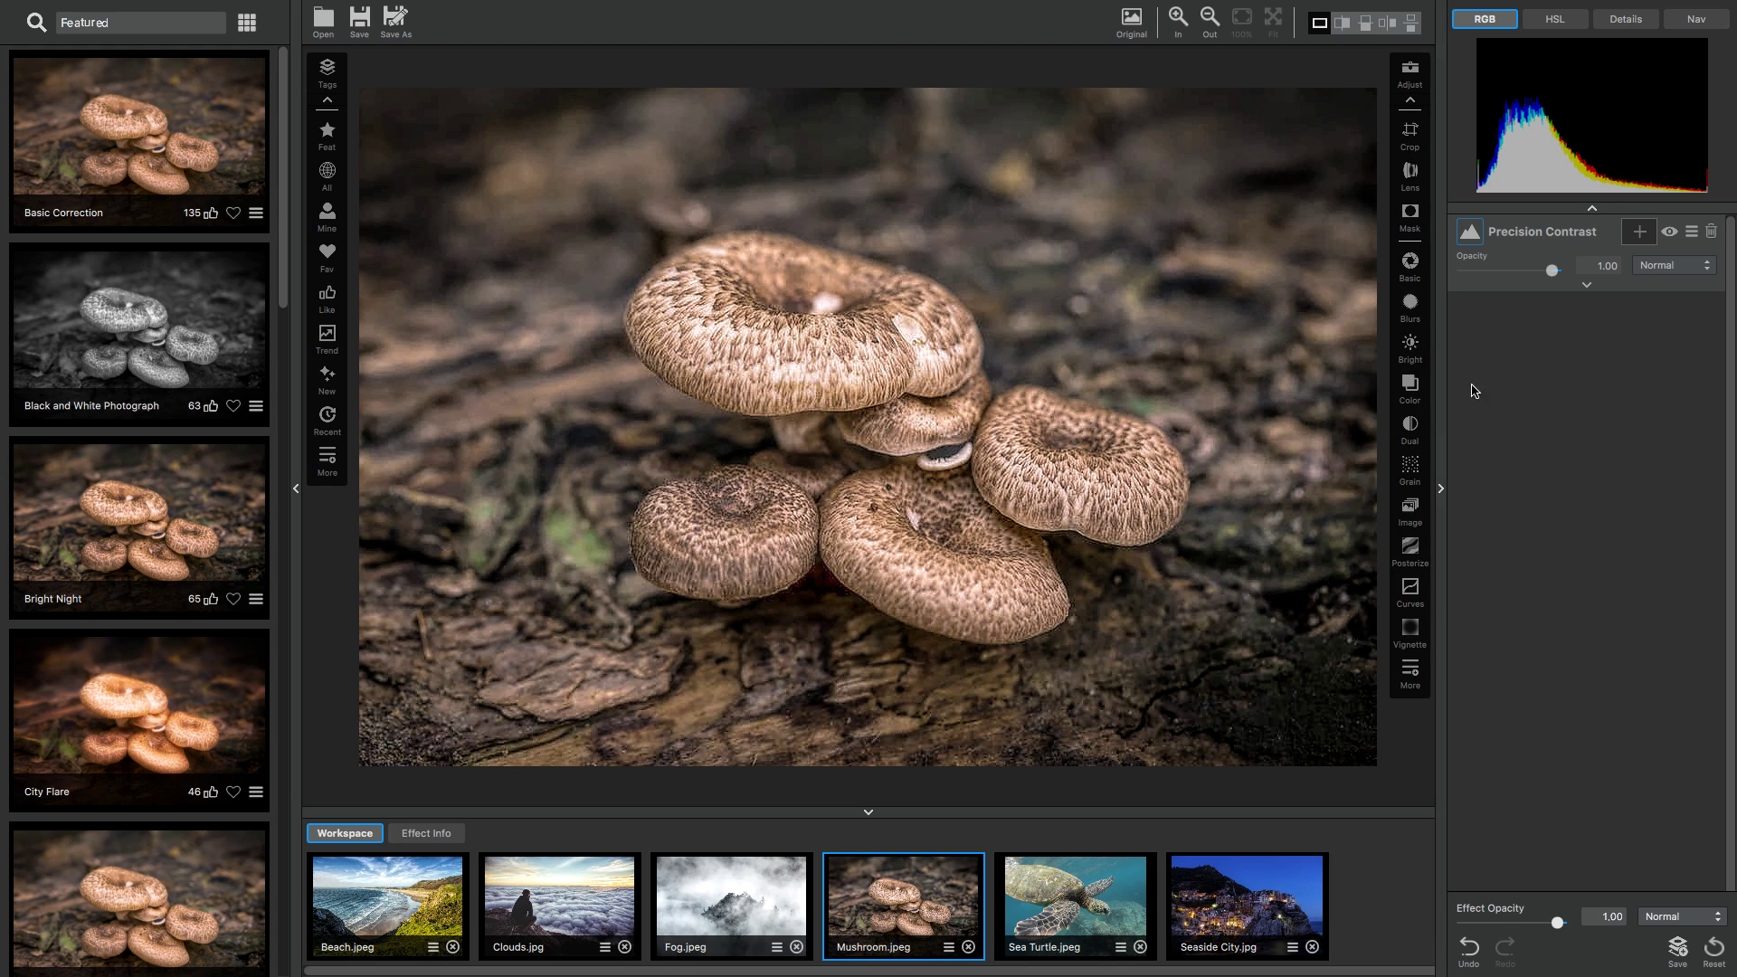
left_click(1586, 284)
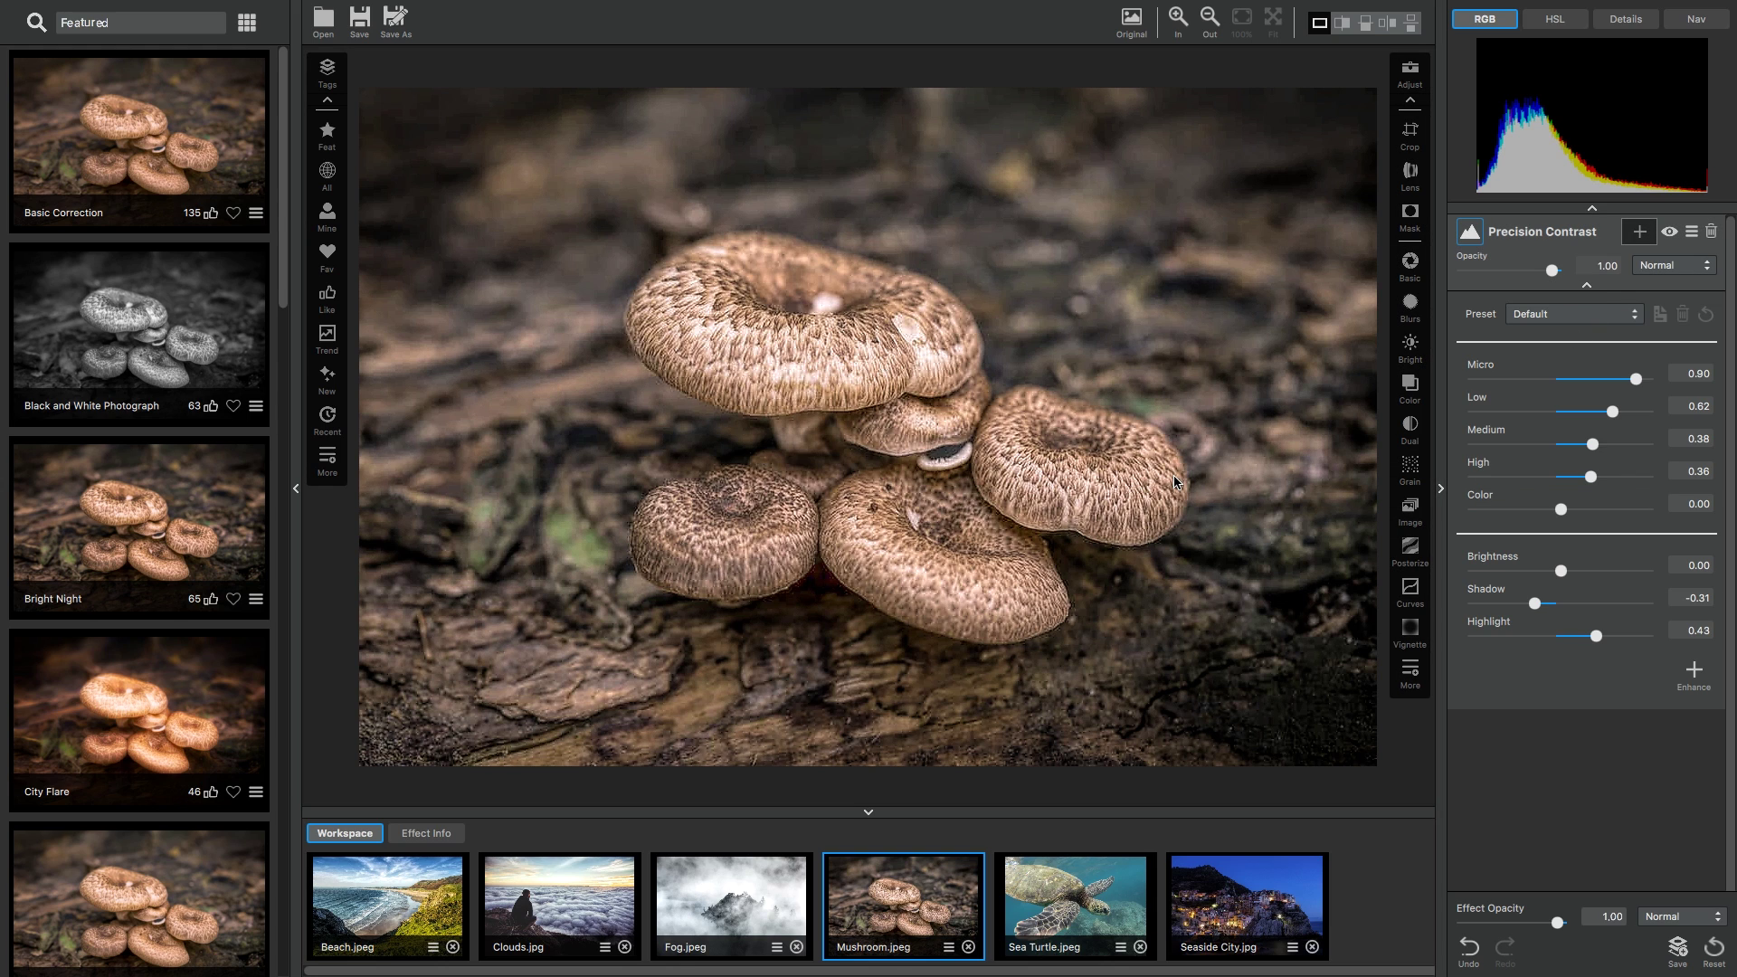
key("backslash")
left_click(1639, 232)
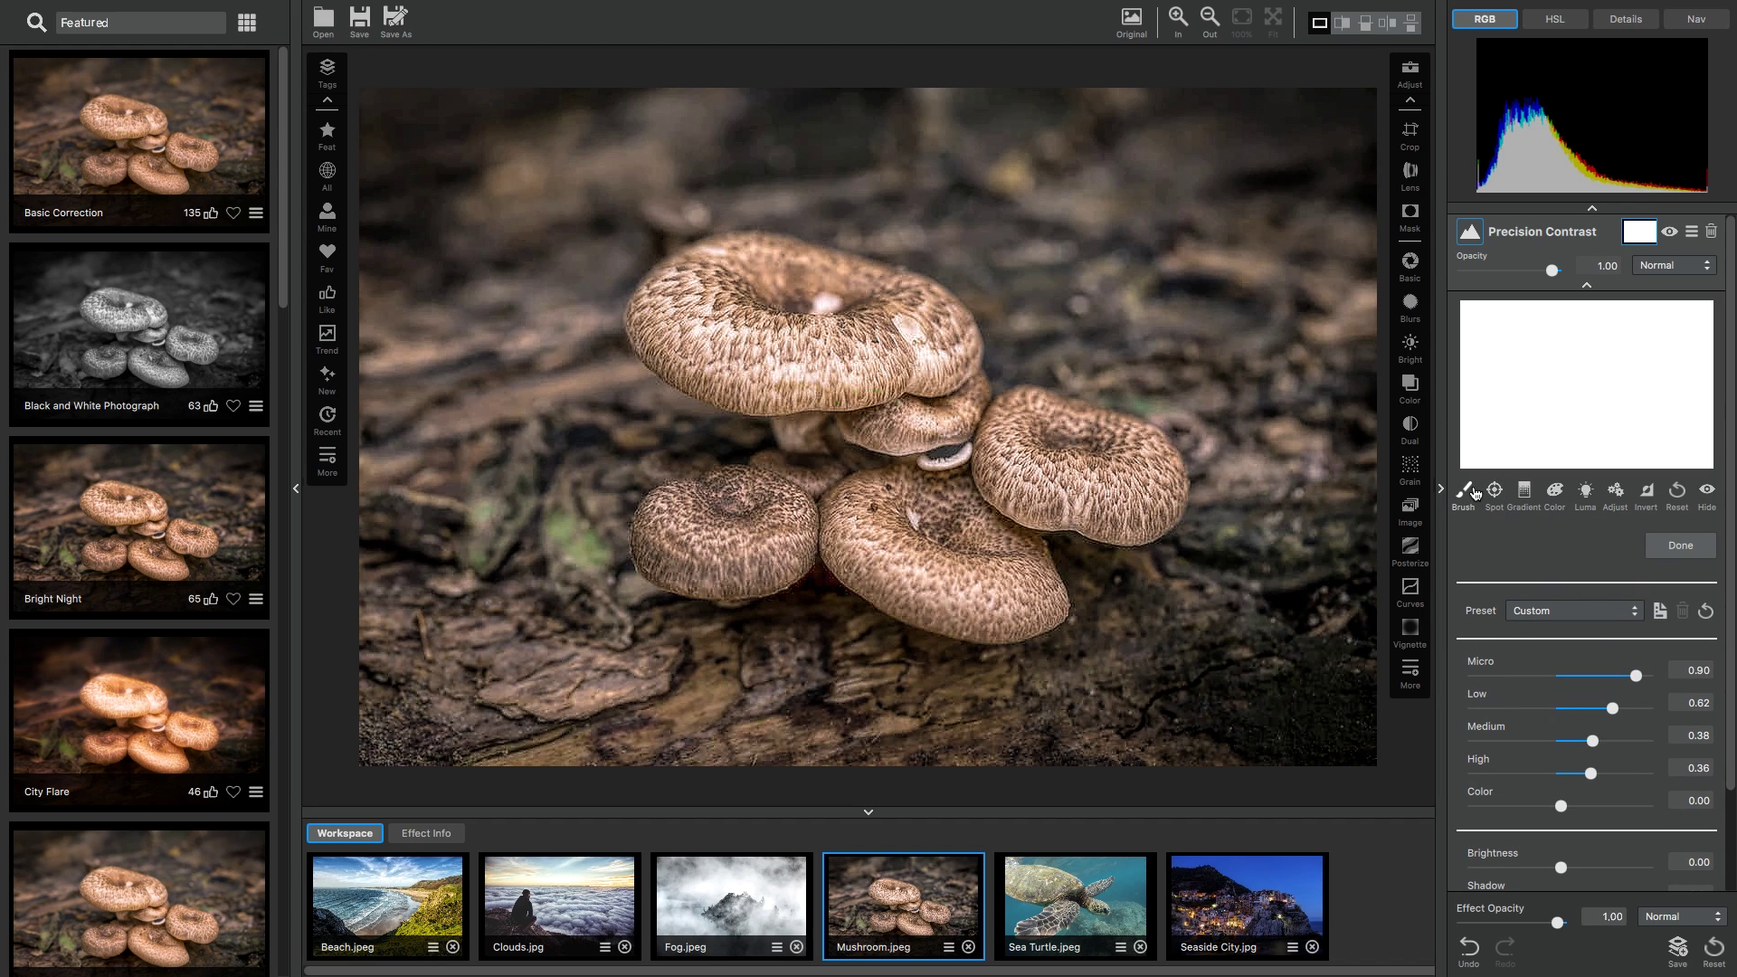
- Brush a 0.56-density mask over the mushrooms, set Shadow to -0.57, and compare with the original
left_click(1463, 493)
left_click_drag(1484, 572, 1570, 572)
mouse_move(1152, 528)
left_mouse_down()
mouse_move(1110, 512)
mouse_move(1152, 486)
mouse_move(1035, 476)
mouse_move(1030, 500)
mouse_move(1028, 425)
mouse_move(1098, 437)
mouse_move(1152, 505)
mouse_move(992, 472)
mouse_move(1027, 613)
mouse_move(863, 566)
mouse_move(879, 530)
mouse_move(1045, 603)
mouse_move(936, 484)
mouse_move(963, 422)
mouse_move(892, 401)
mouse_move(942, 414)
mouse_move(939, 327)
mouse_move(802, 383)
mouse_move(762, 459)
mouse_move(879, 479)
mouse_move(764, 565)
mouse_move(665, 553)
mouse_move(729, 555)
mouse_move(702, 503)
mouse_move(861, 353)
mouse_move(741, 387)
mouse_move(707, 370)
mouse_move(731, 312)
mouse_move(908, 298)
mouse_move(750, 262)
mouse_move(682, 289)
mouse_move(801, 356)
left_mouse_up()
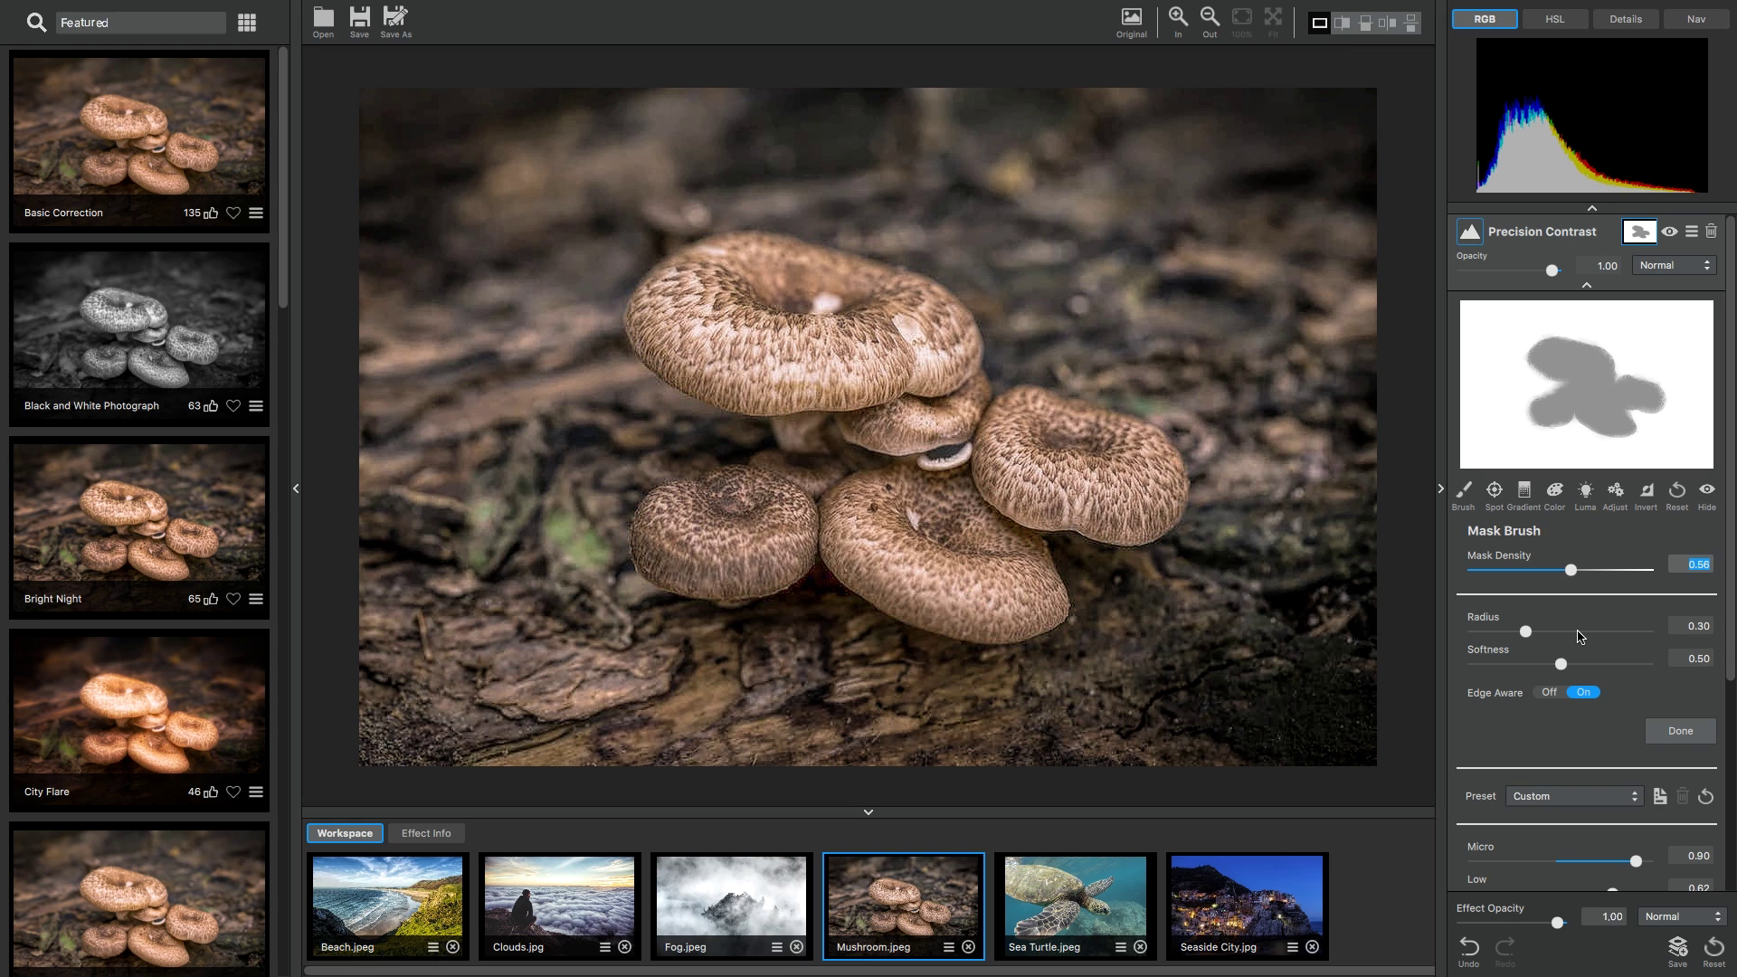
left_click(1680, 731)
left_click_drag(1541, 604, 1514, 605)
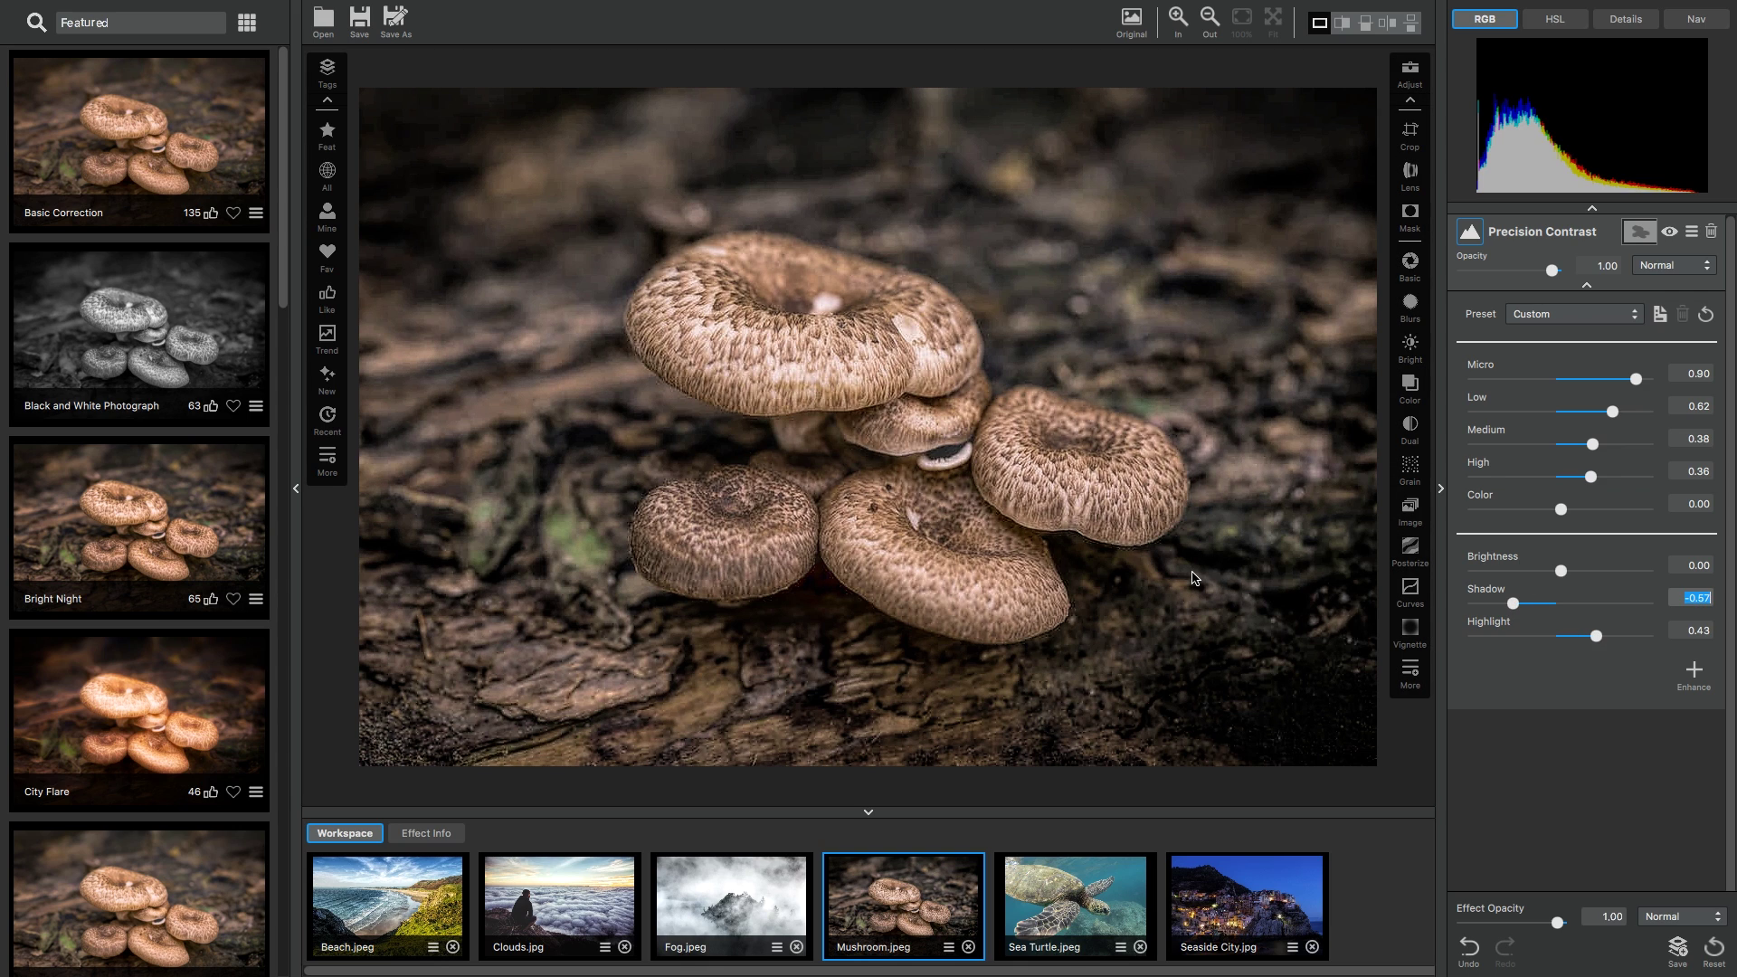
key("backslash")
- Open Sea Turtle and paste the copied Precision Contrast onto it
left_click(1109, 902)
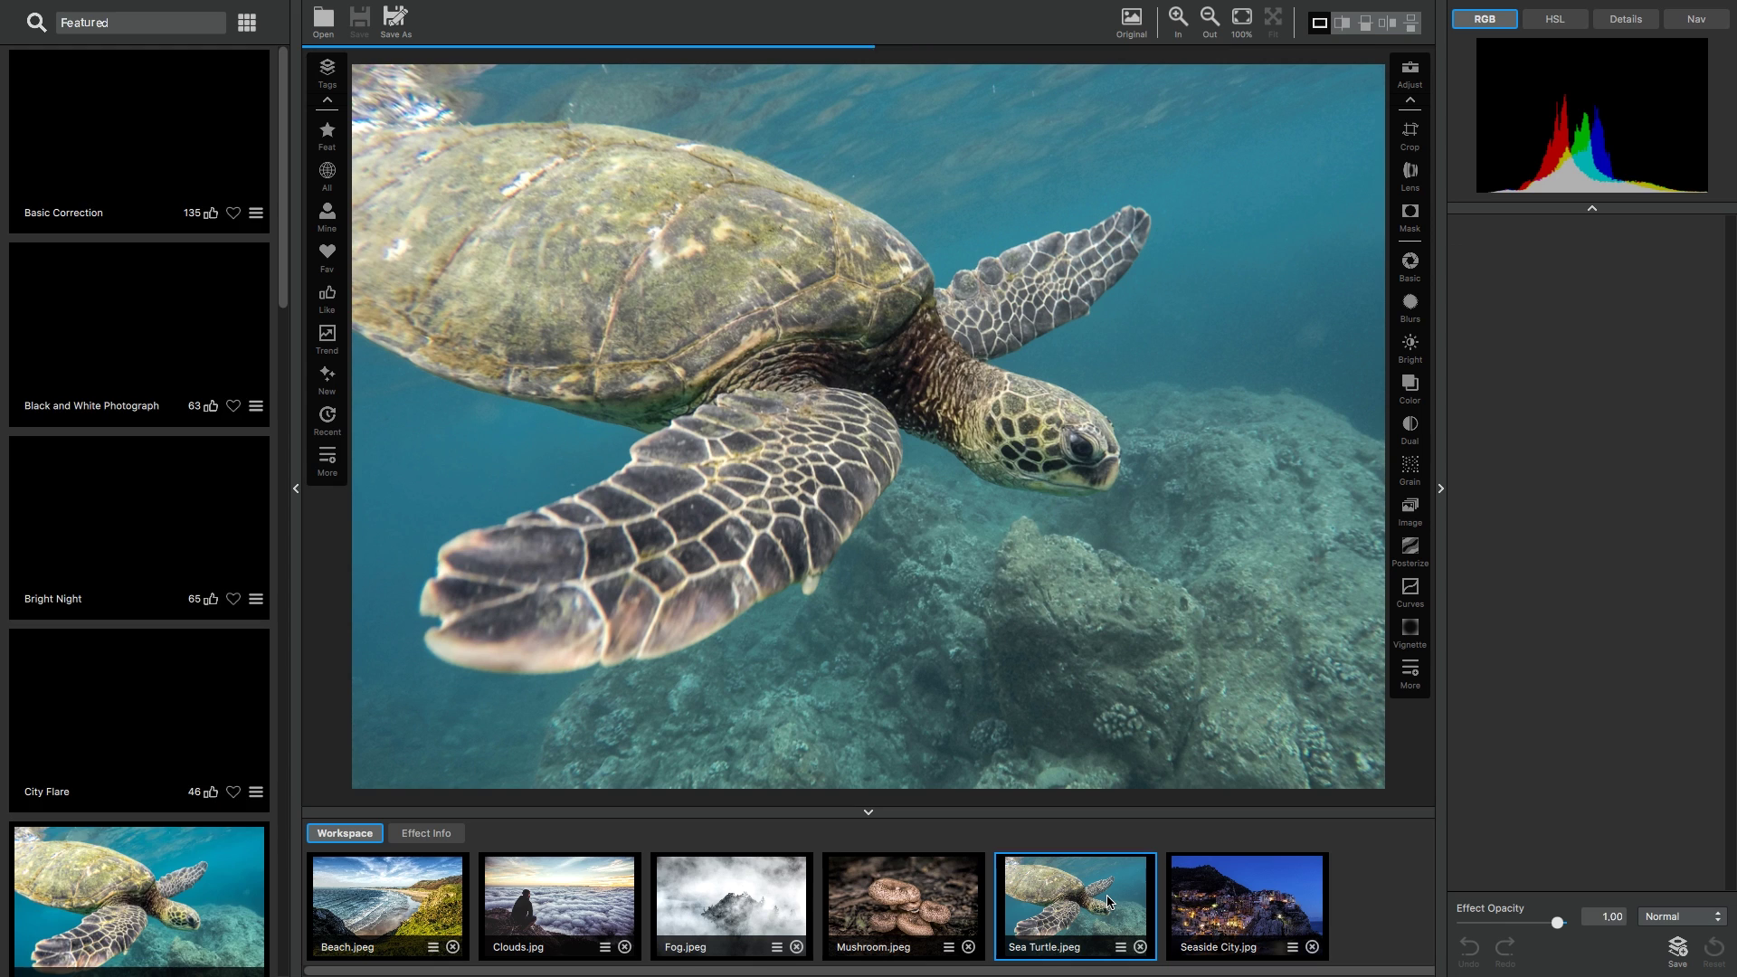
left_click(1121, 947)
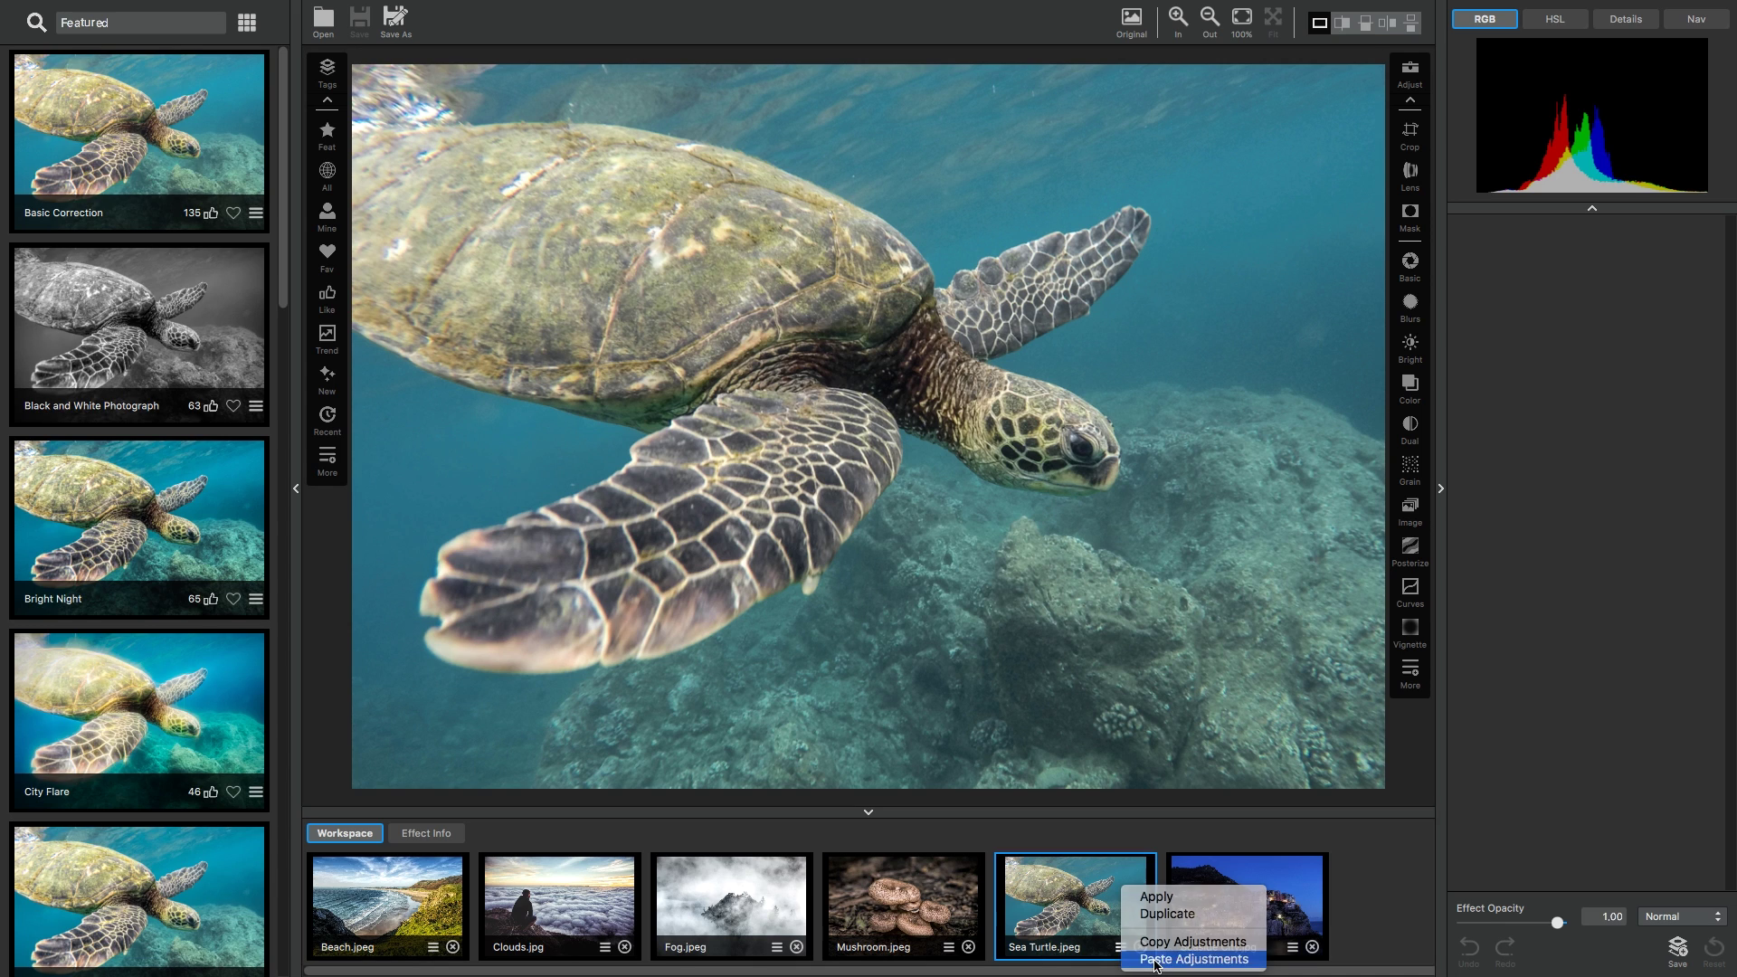
left_click(1163, 957)
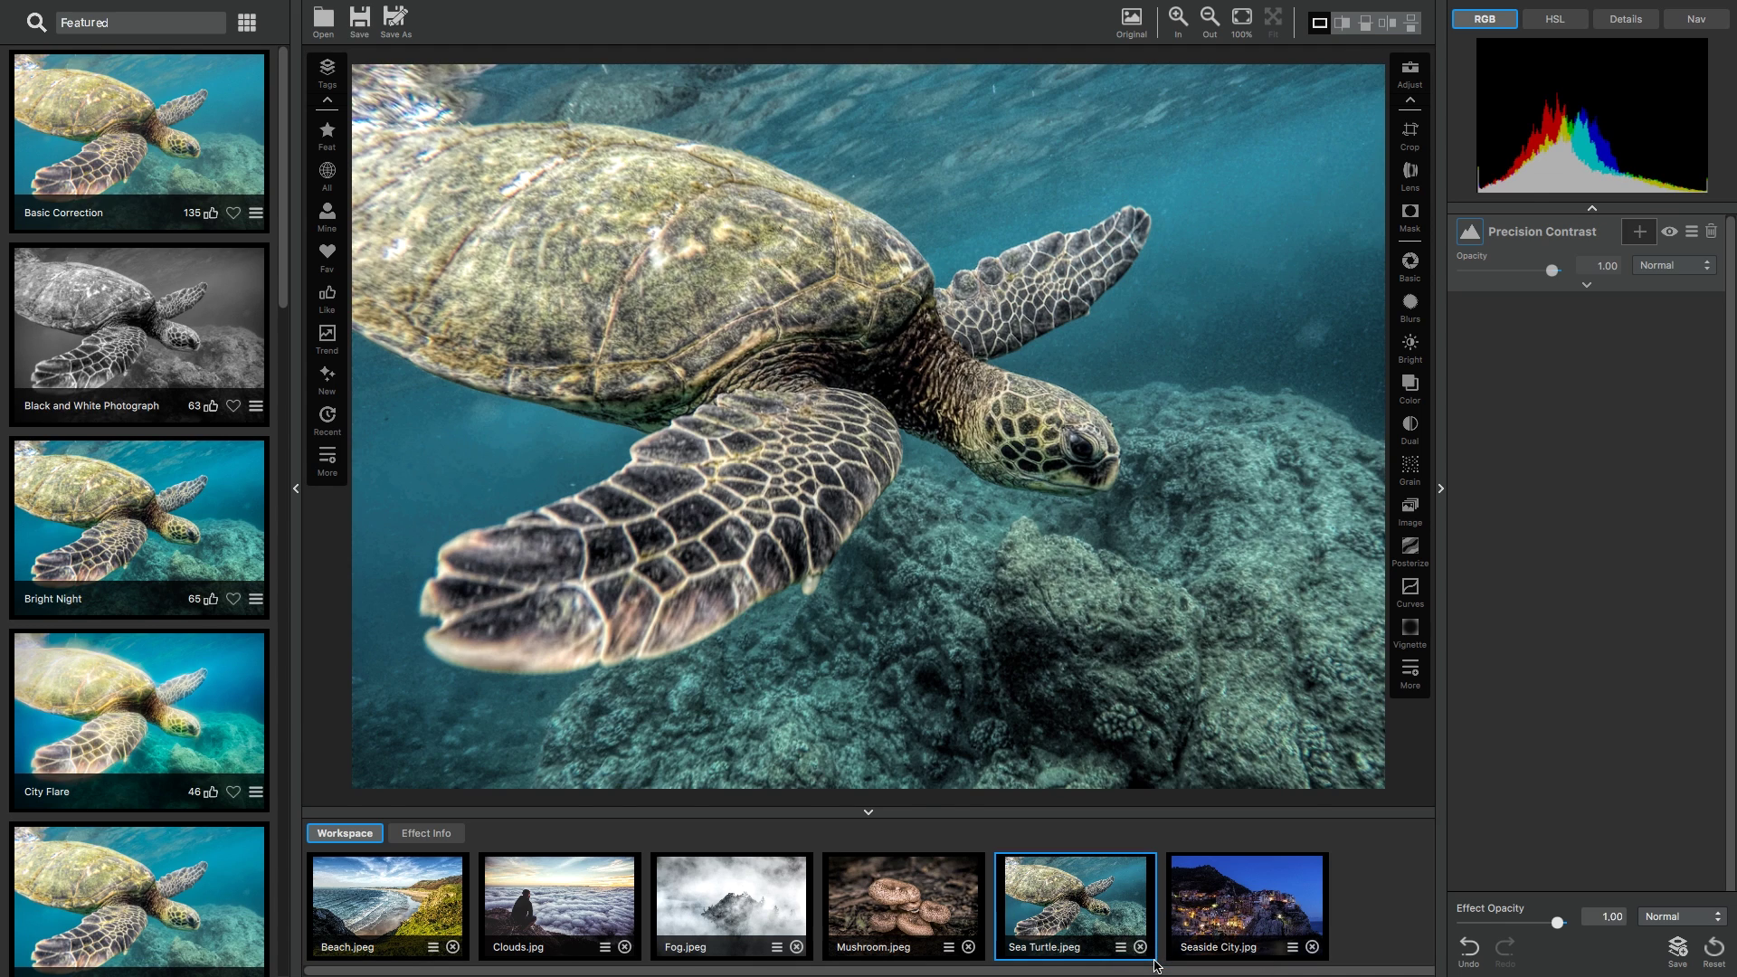
- Set Precision Contrast Micro to 1.00, Low to 0.90 and Shadow to -0.48
left_click(1586, 284)
mouse_move(1635, 381)
left_mouse_down()
mouse_move(1616, 412)
mouse_move(1634, 413)
left_mouse_up()
left_click_drag(1535, 603, 1521, 604)
left_click_drag(1633, 413, 1638, 416)
- Add a Precision Contrast mask at 0.64 density painted across the turtle's shell
left_click(1639, 231)
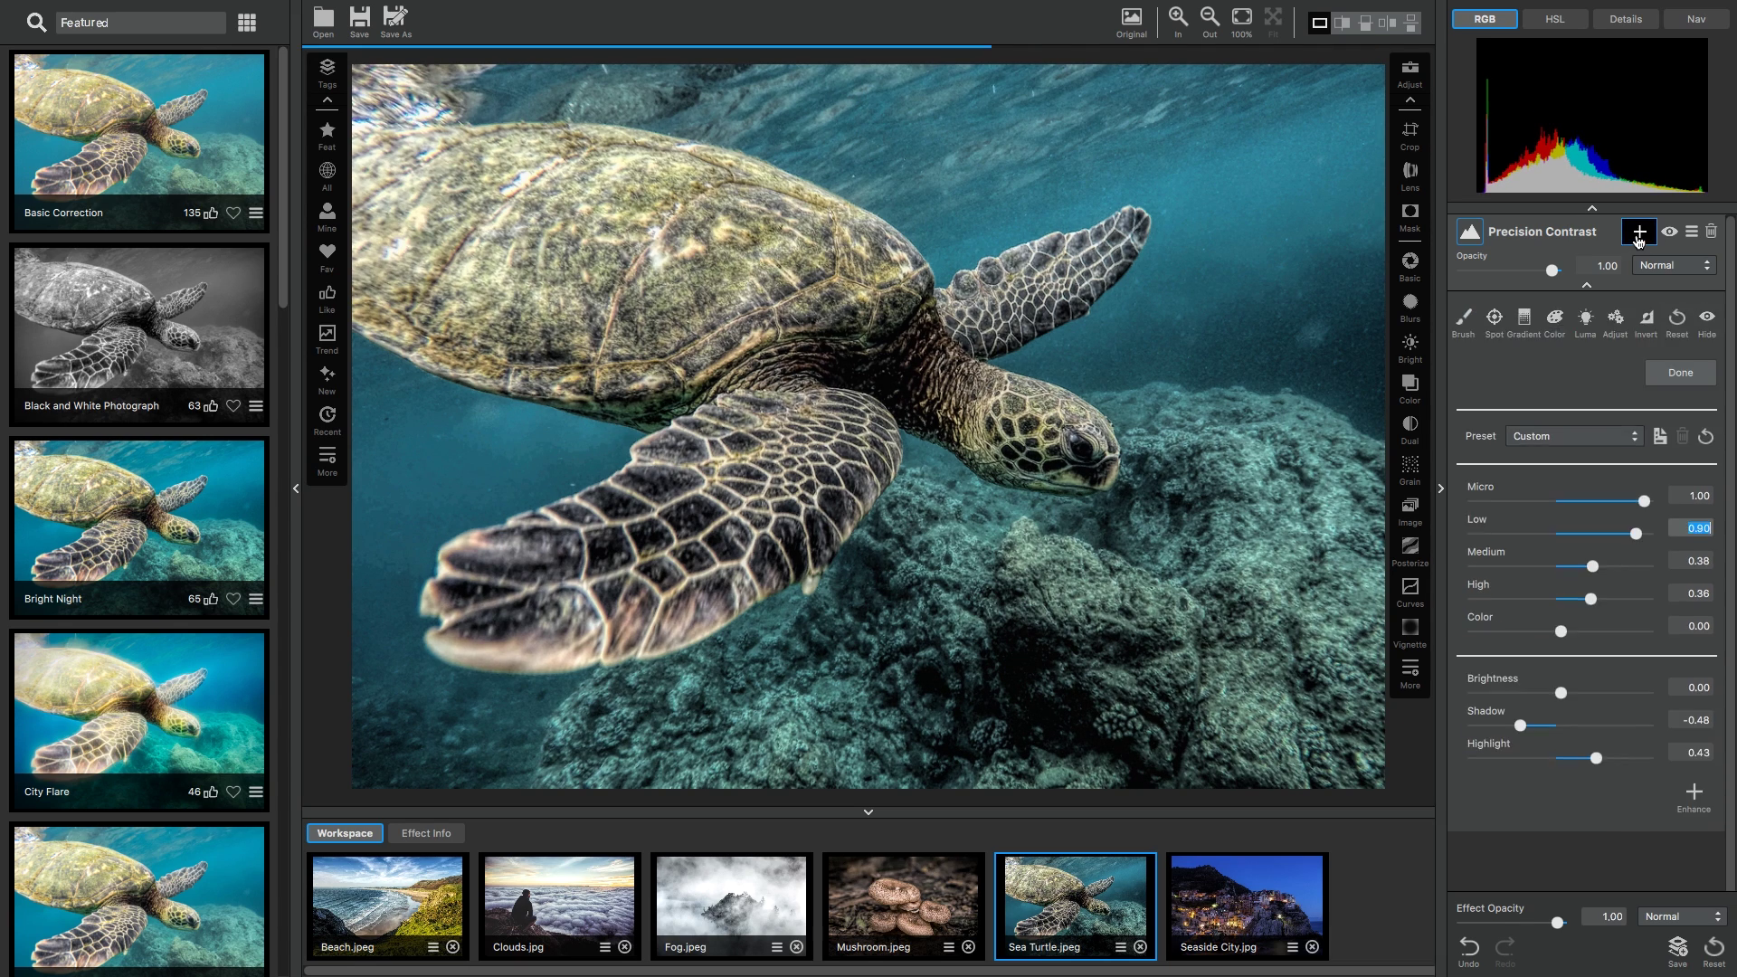
left_click_drag(1482, 577, 1584, 570)
mouse_move(748, 310)
left_mouse_down()
mouse_move(867, 291)
mouse_move(838, 257)
mouse_move(458, 181)
mouse_move(560, 296)
mouse_move(659, 247)
mouse_move(633, 354)
mouse_move(606, 366)
mouse_move(382, 289)
mouse_move(436, 171)
mouse_move(413, 275)
mouse_move(762, 257)
mouse_move(745, 216)
mouse_move(834, 227)
mouse_move(733, 188)
mouse_move(486, 156)
mouse_move(594, 210)
mouse_move(416, 276)
left_mouse_up()
mouse_move(606, 298)
left_mouse_down()
mouse_move(696, 263)
mouse_move(867, 273)
mouse_move(814, 330)
left_mouse_up()
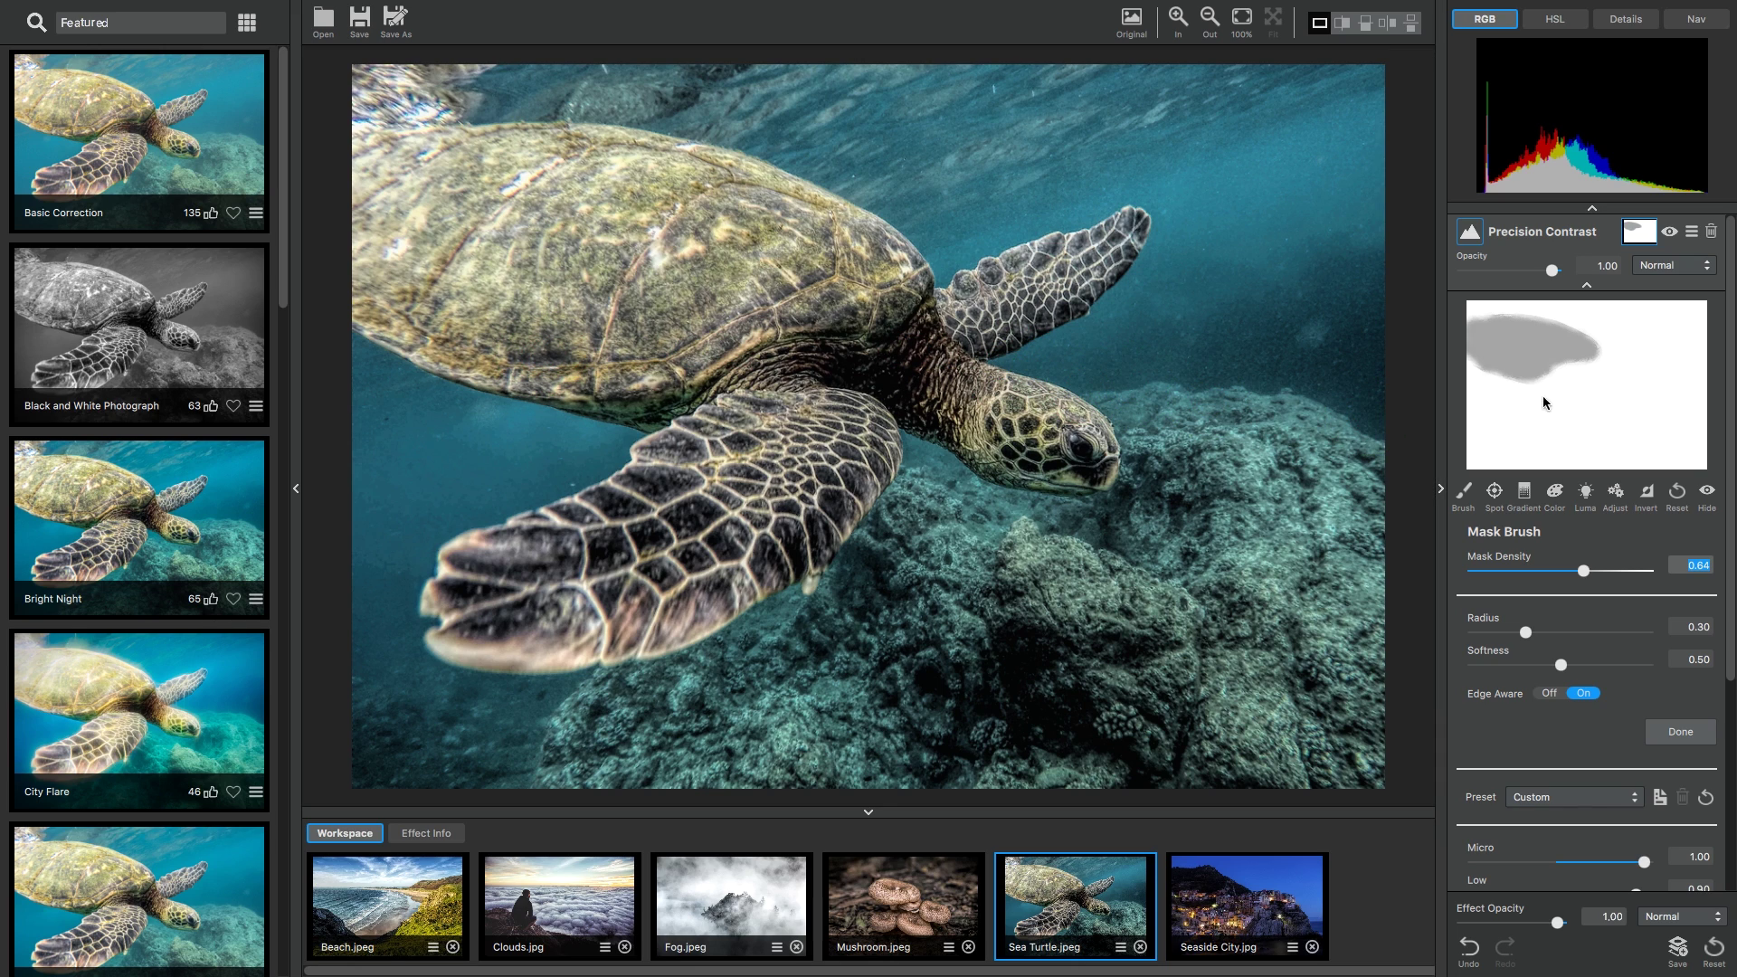
left_click(1693, 736)
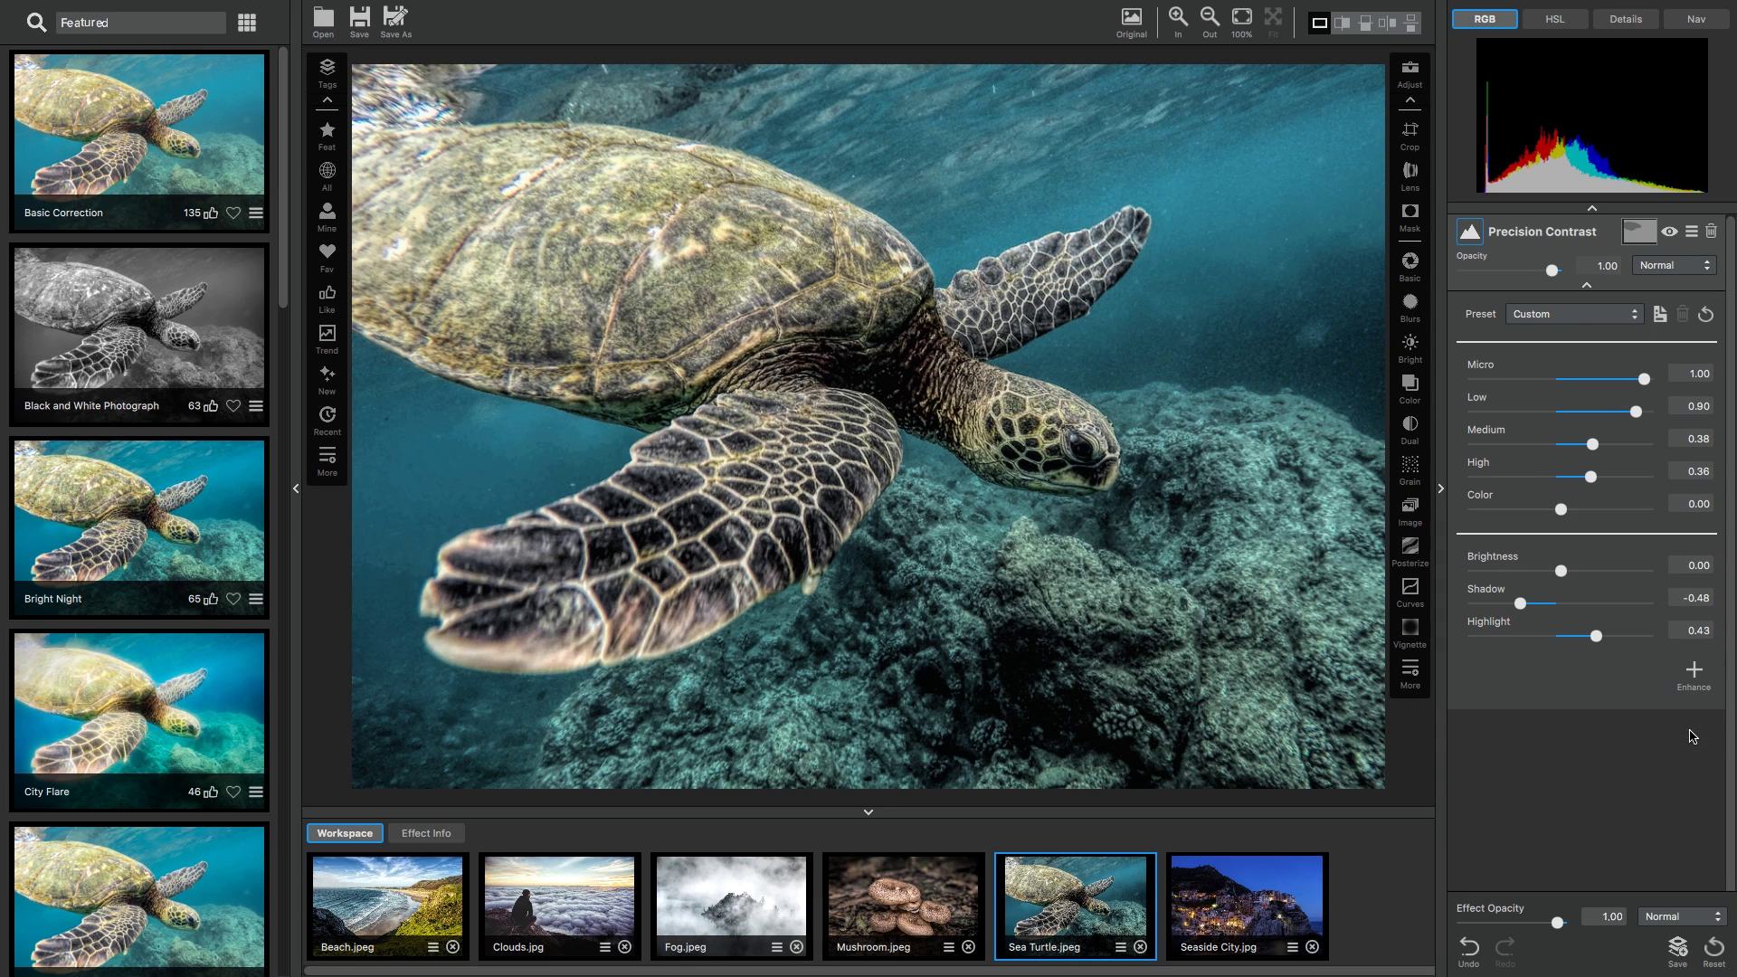
- Lower Highlight to 0.23 and compare against the unedited original
left_click_drag(1597, 637, 1582, 637)
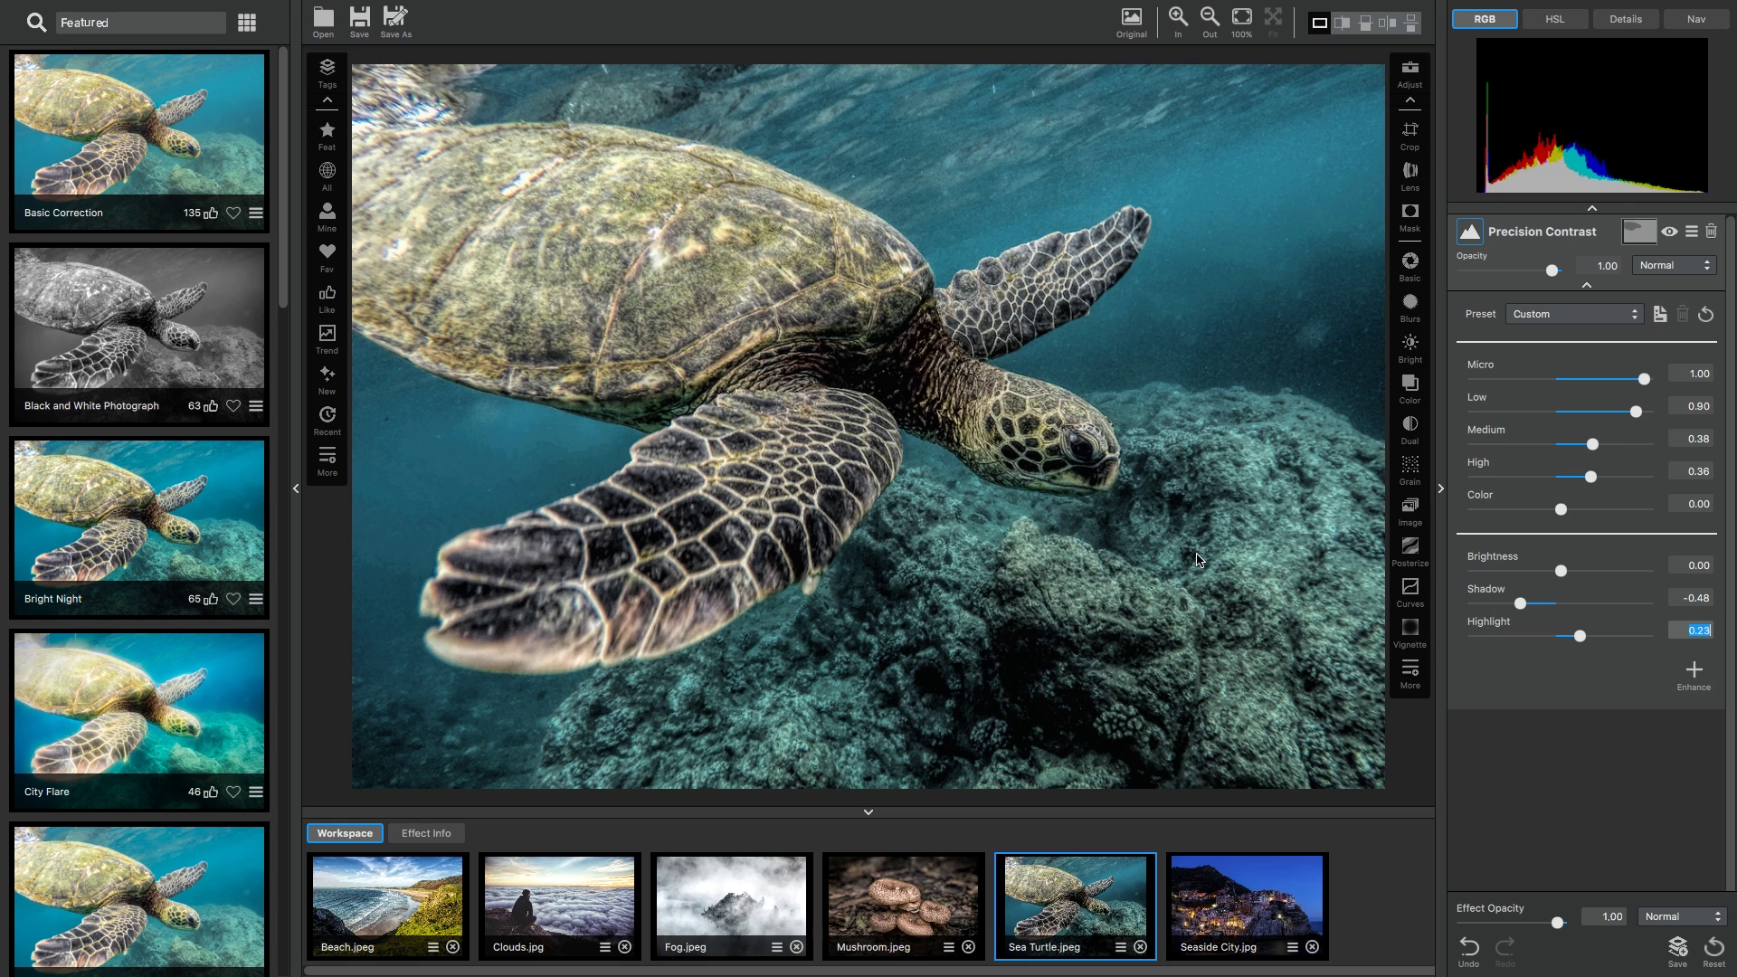
key("backslash")
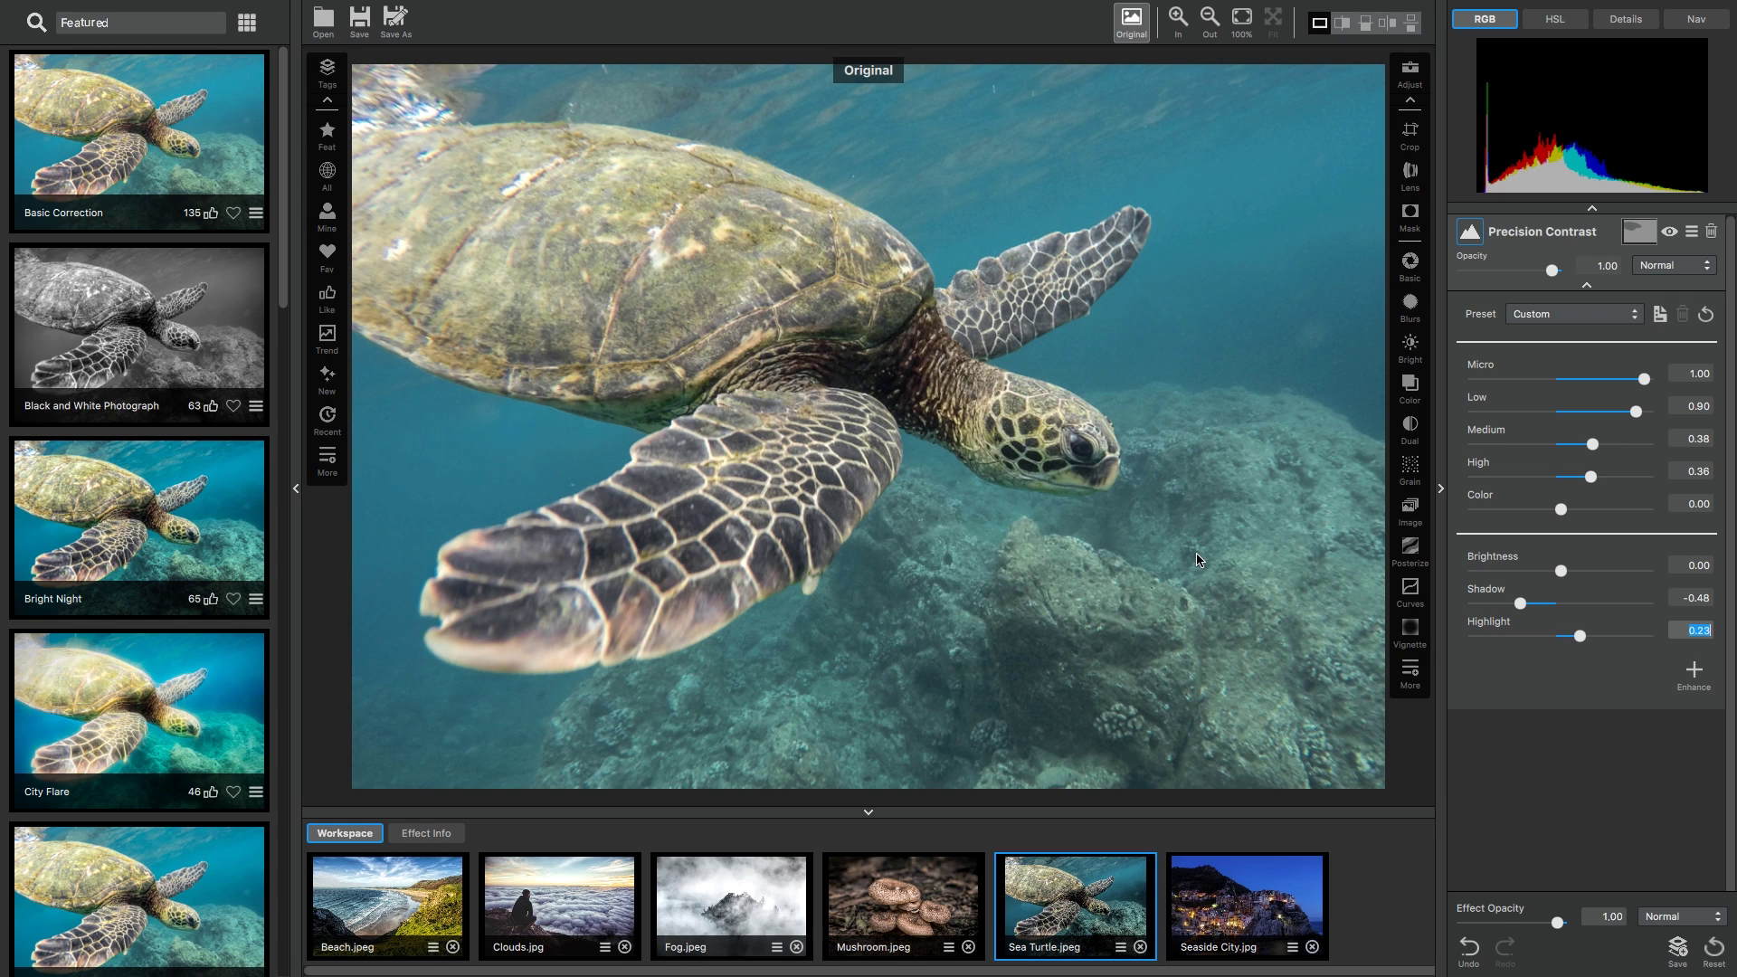
key("backslash")
key("backslash")
key("backslash")
- Paste the Precision Contrast onto Seaside City, raise Color to 0.89, and compare with the original
left_click(1248, 900)
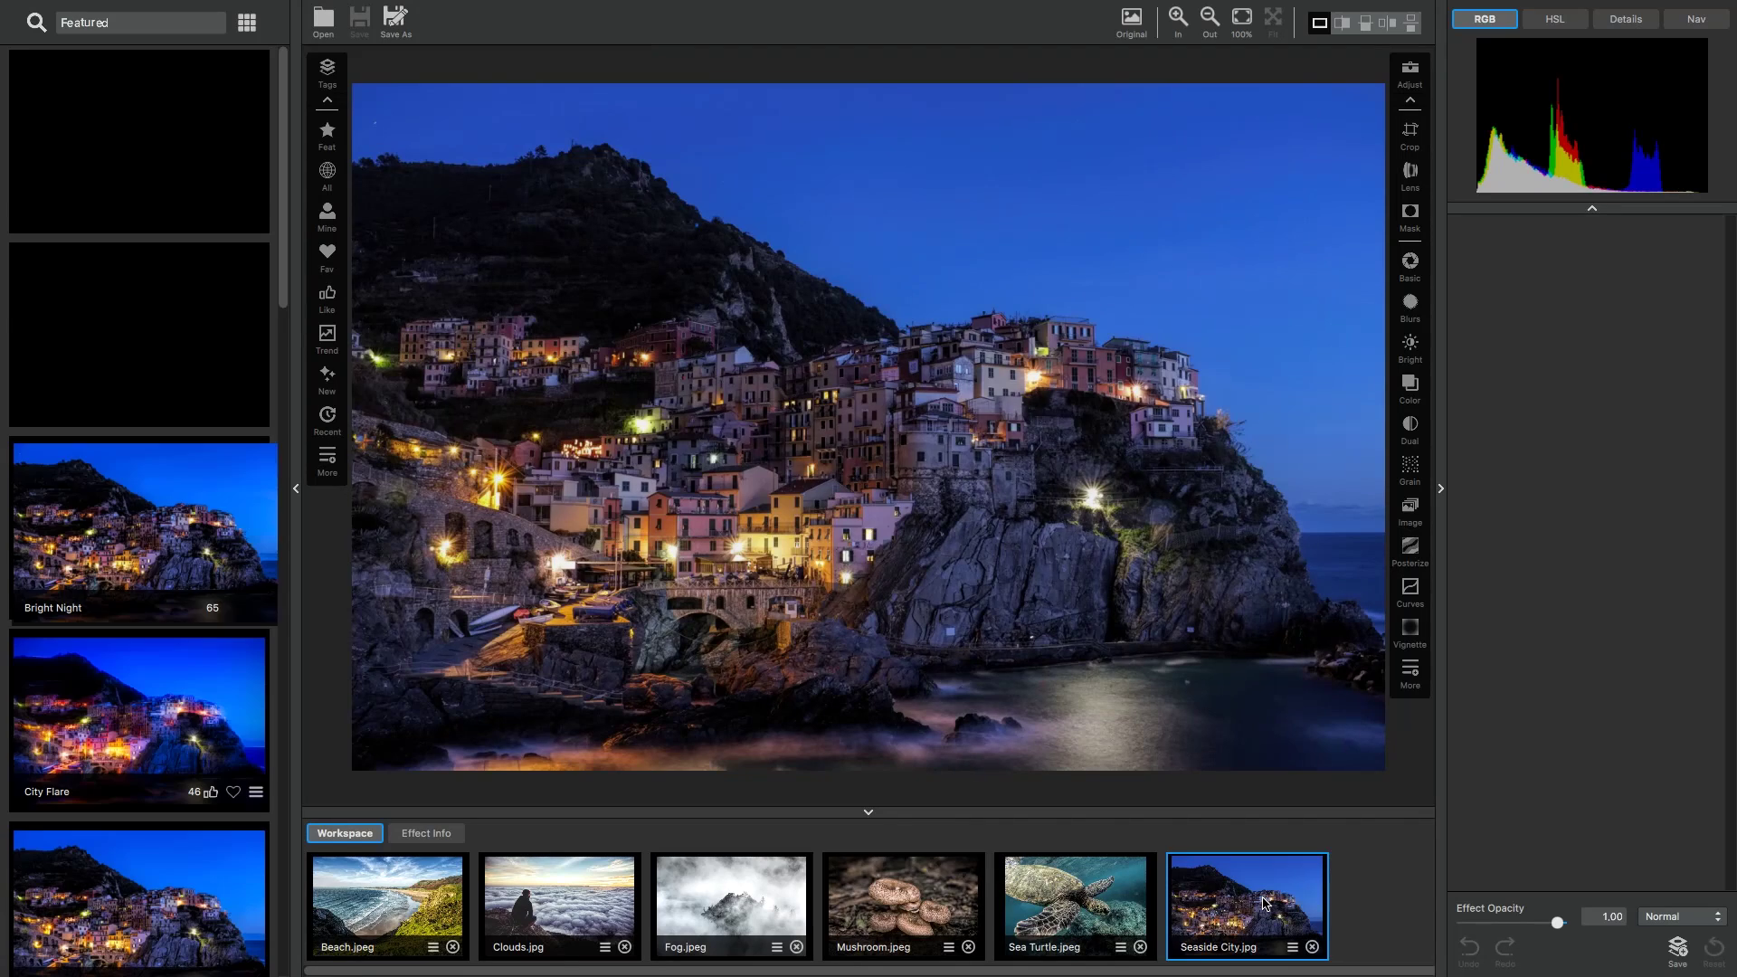
left_click(1293, 948)
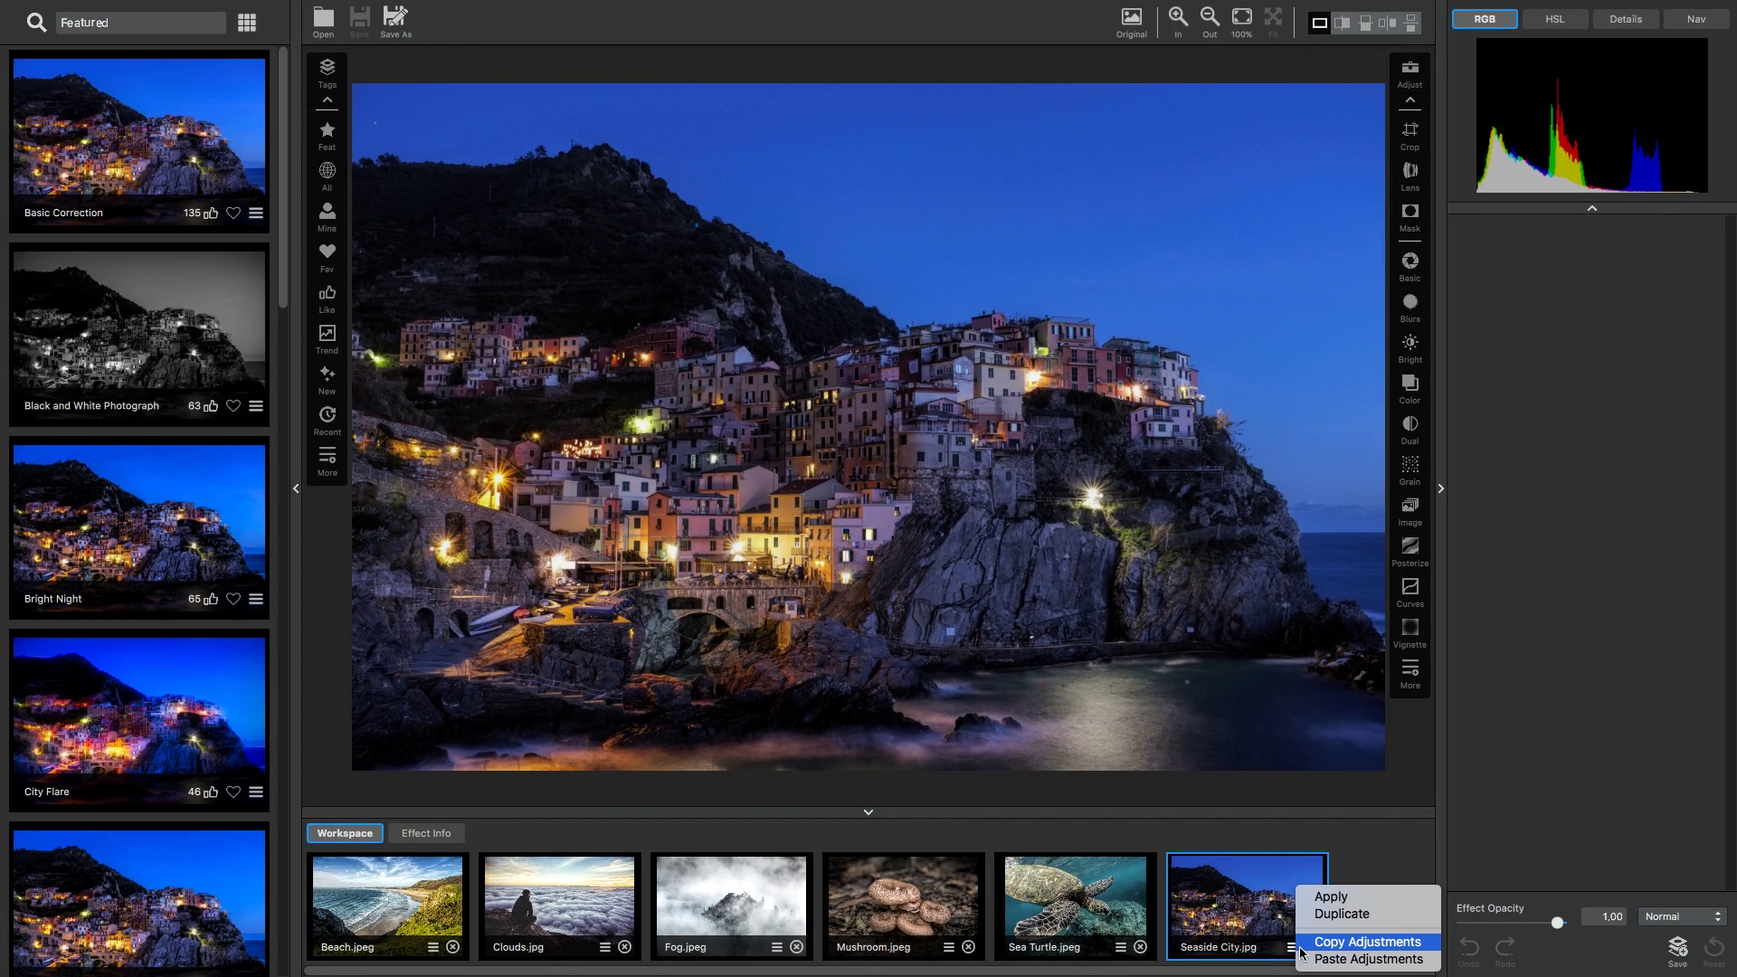
left_click(1340, 959)
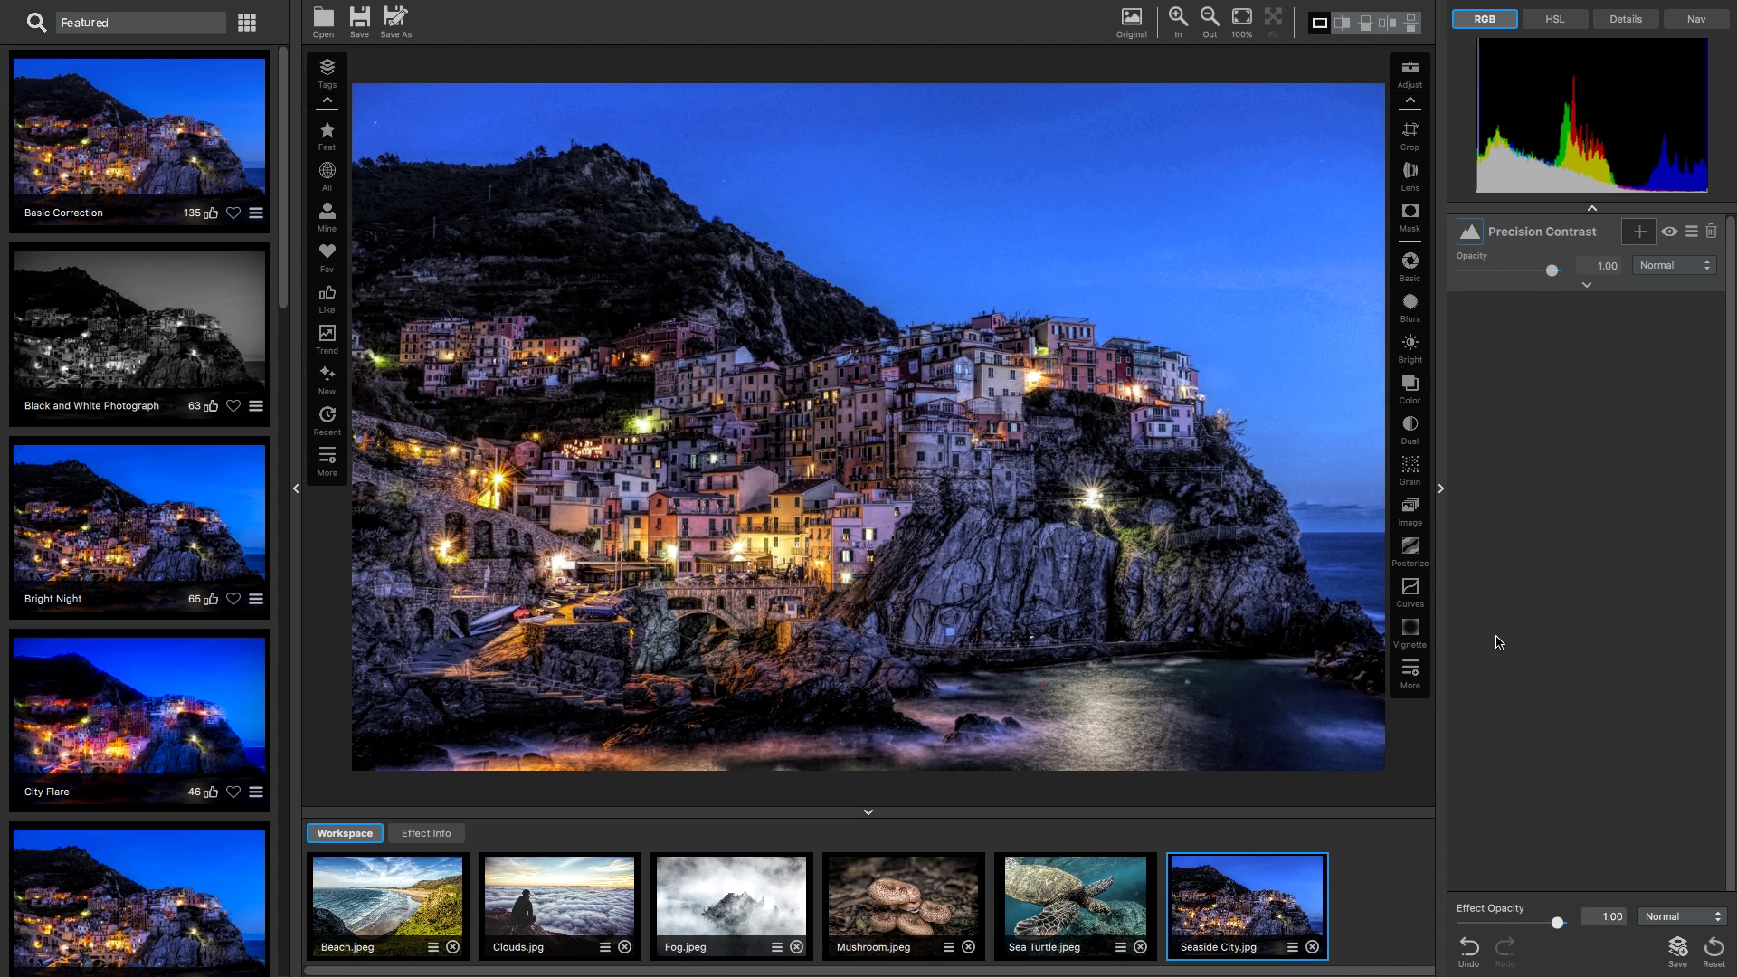
left_click(1586, 285)
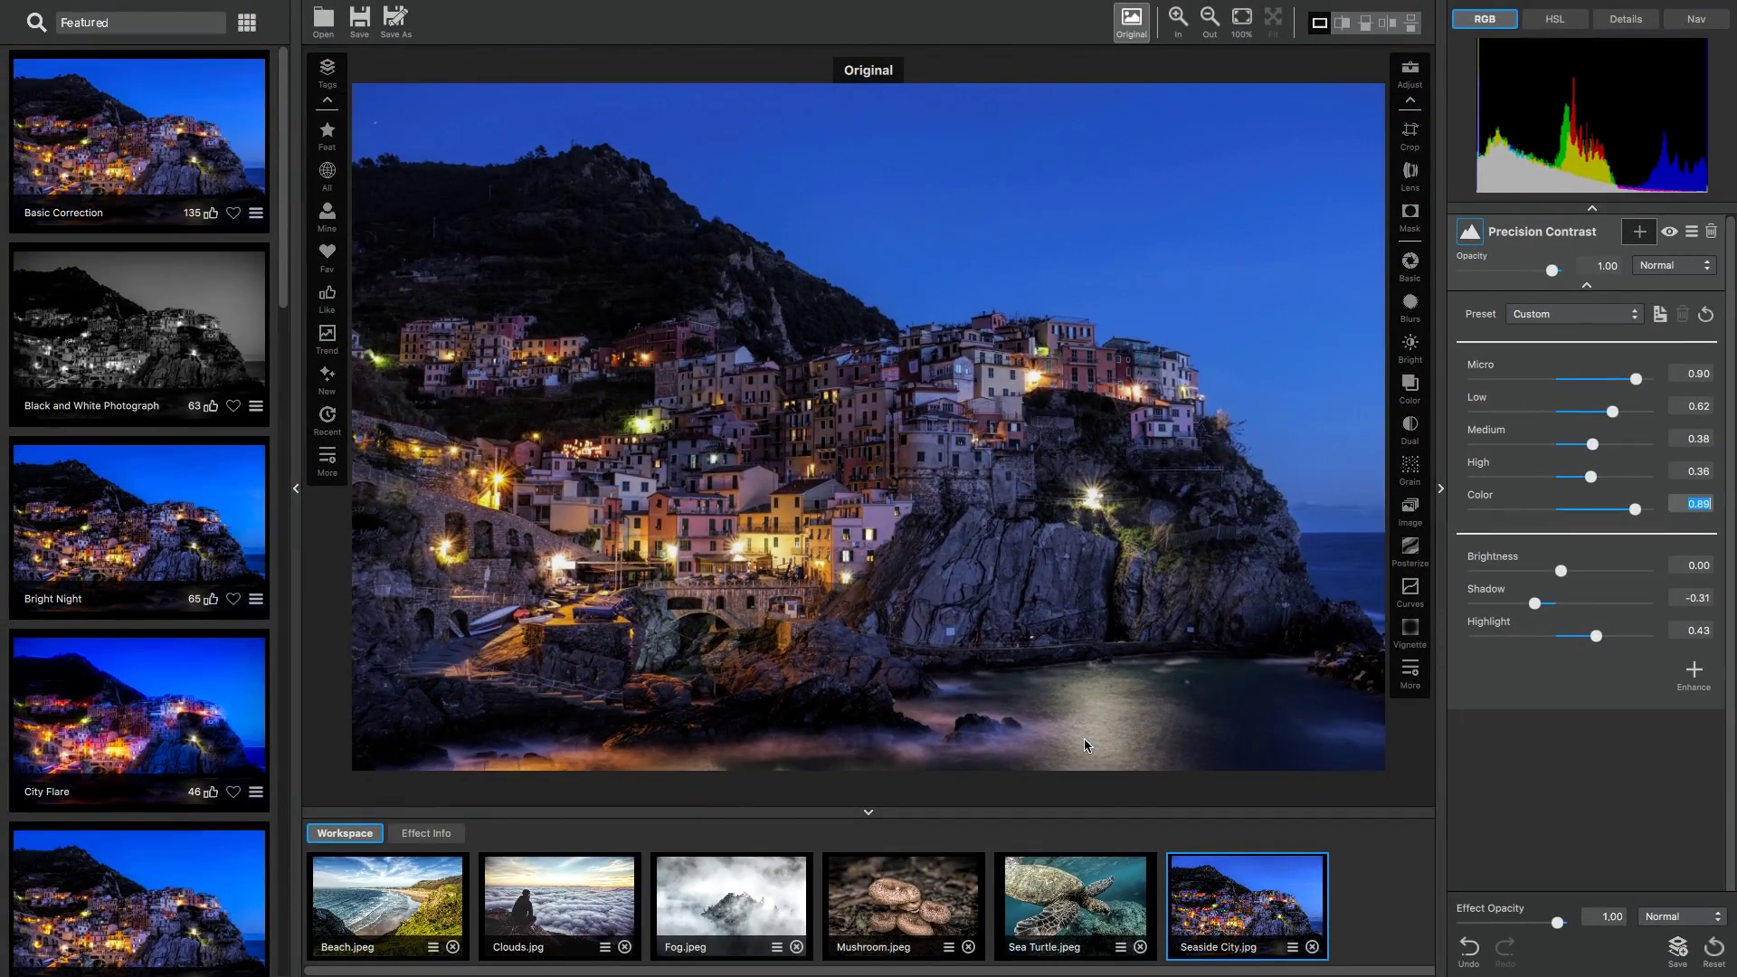
left_click(1084, 739)
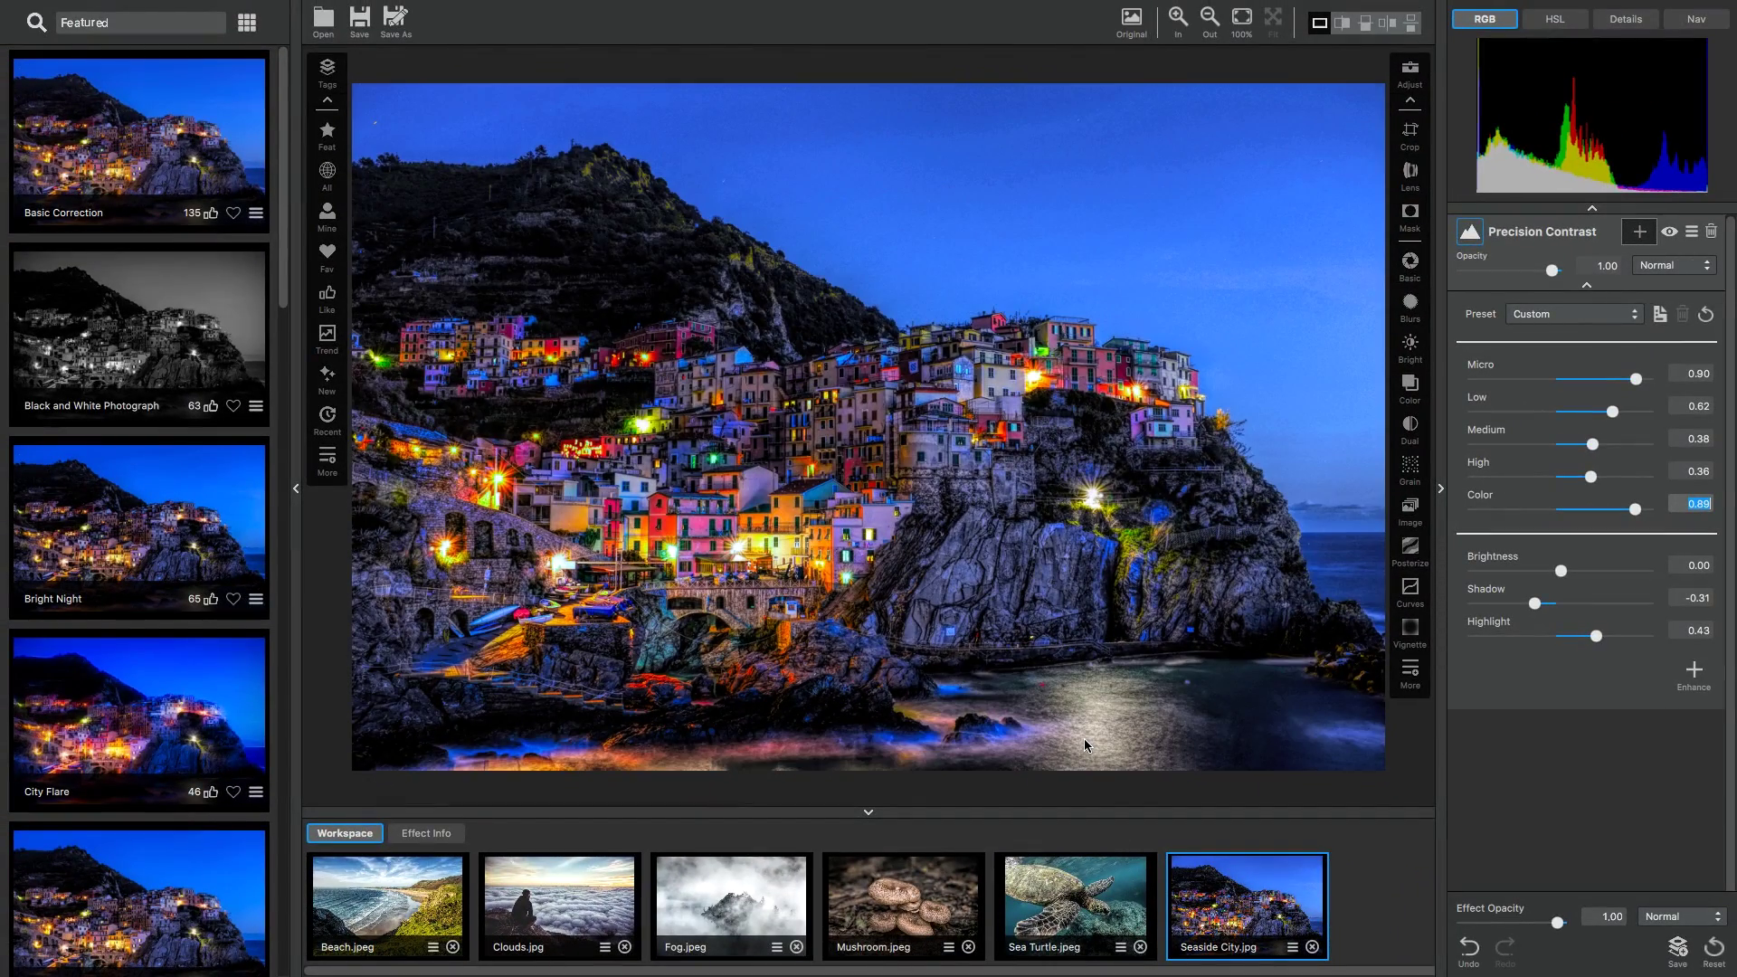
- Save Seaside City as 'Seaside City-Edit', a Max-quality JPEG in Precision Contrast Images
mouse_move(216, 4)
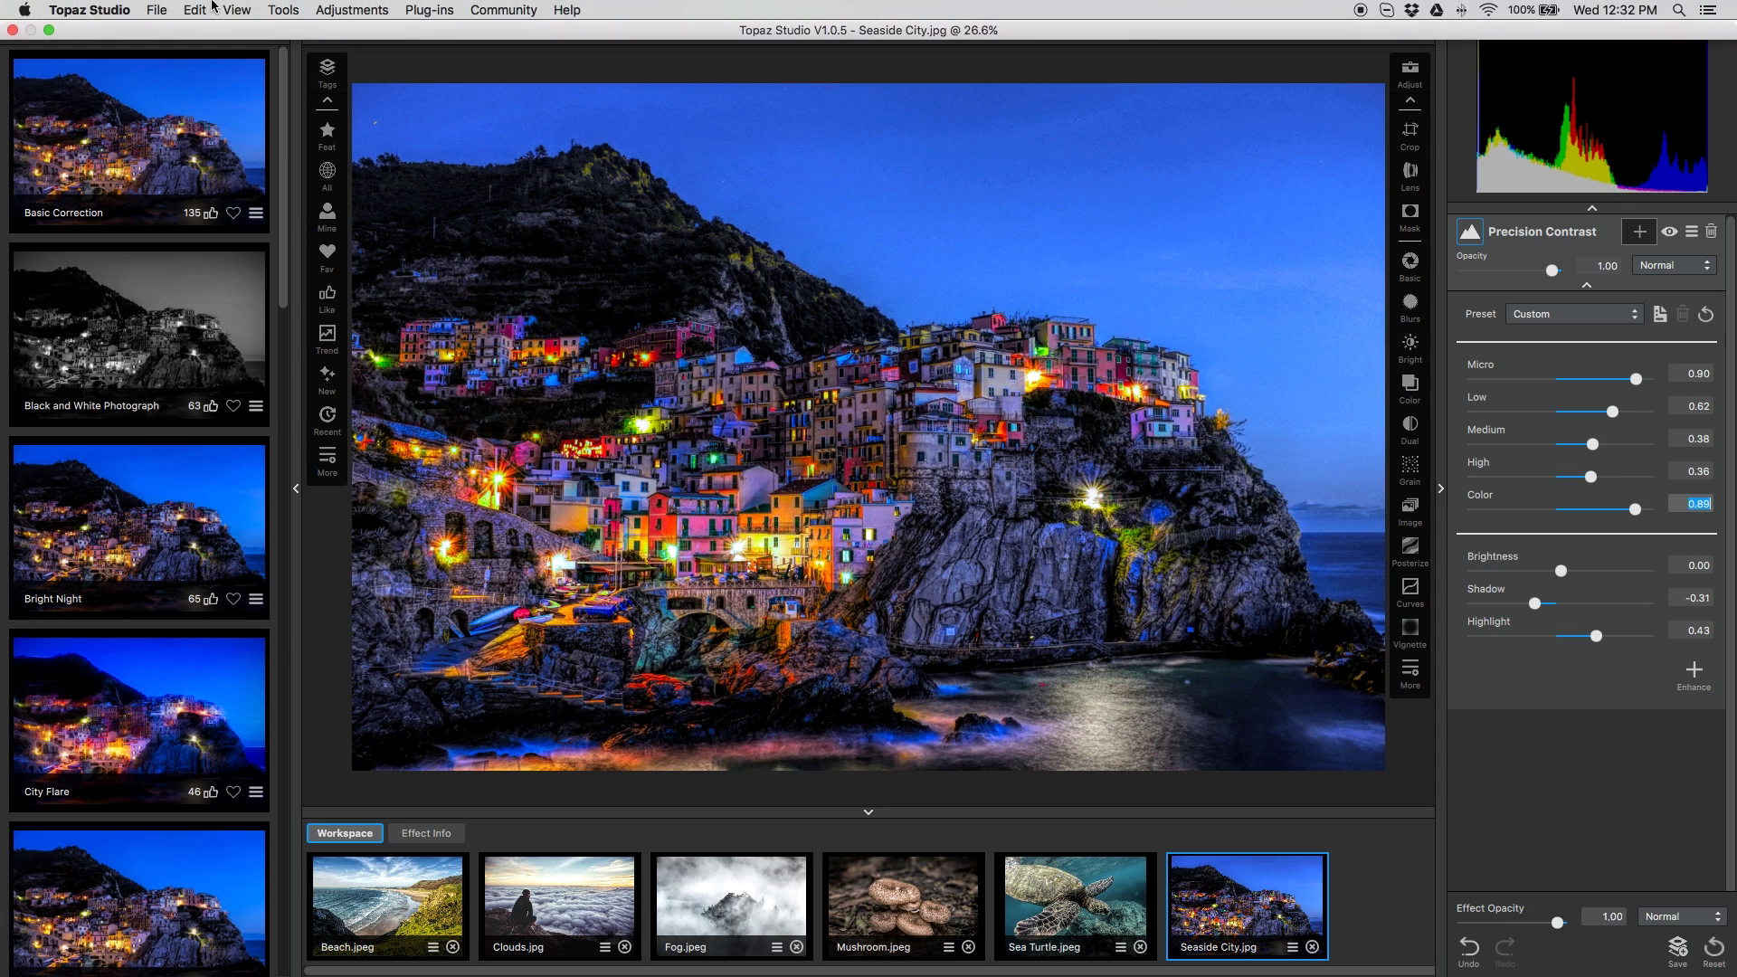
left_click(162, 11)
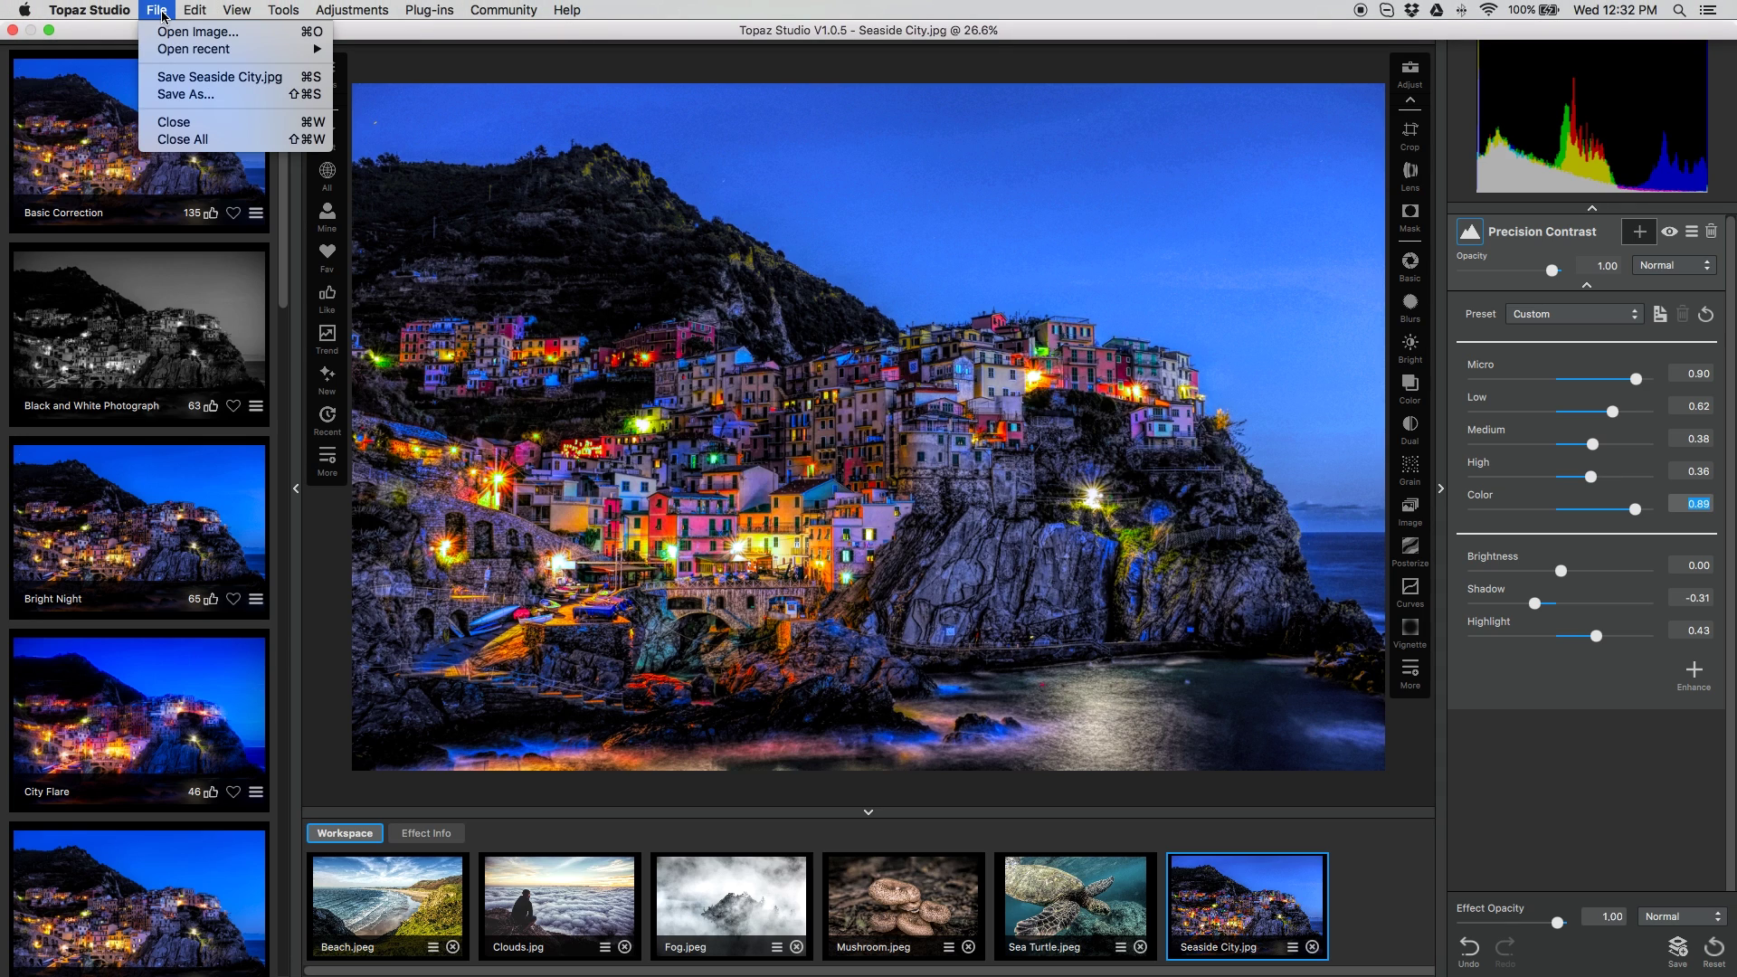
left_click(177, 80)
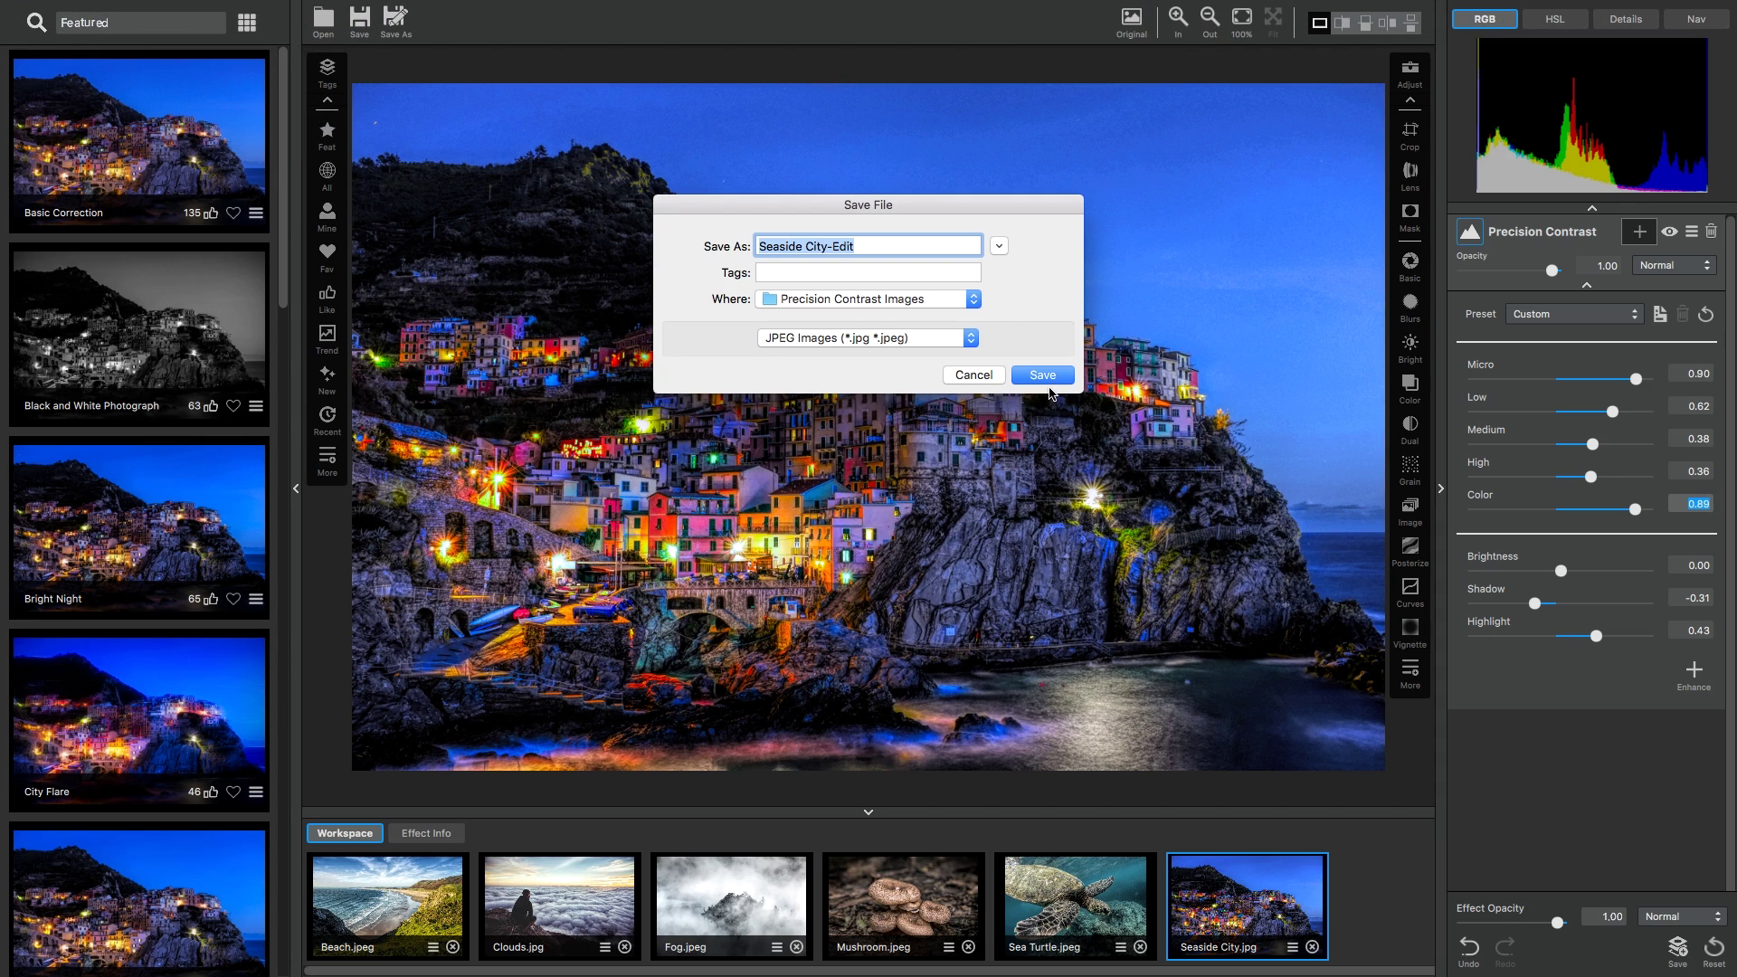
left_click(1048, 382)
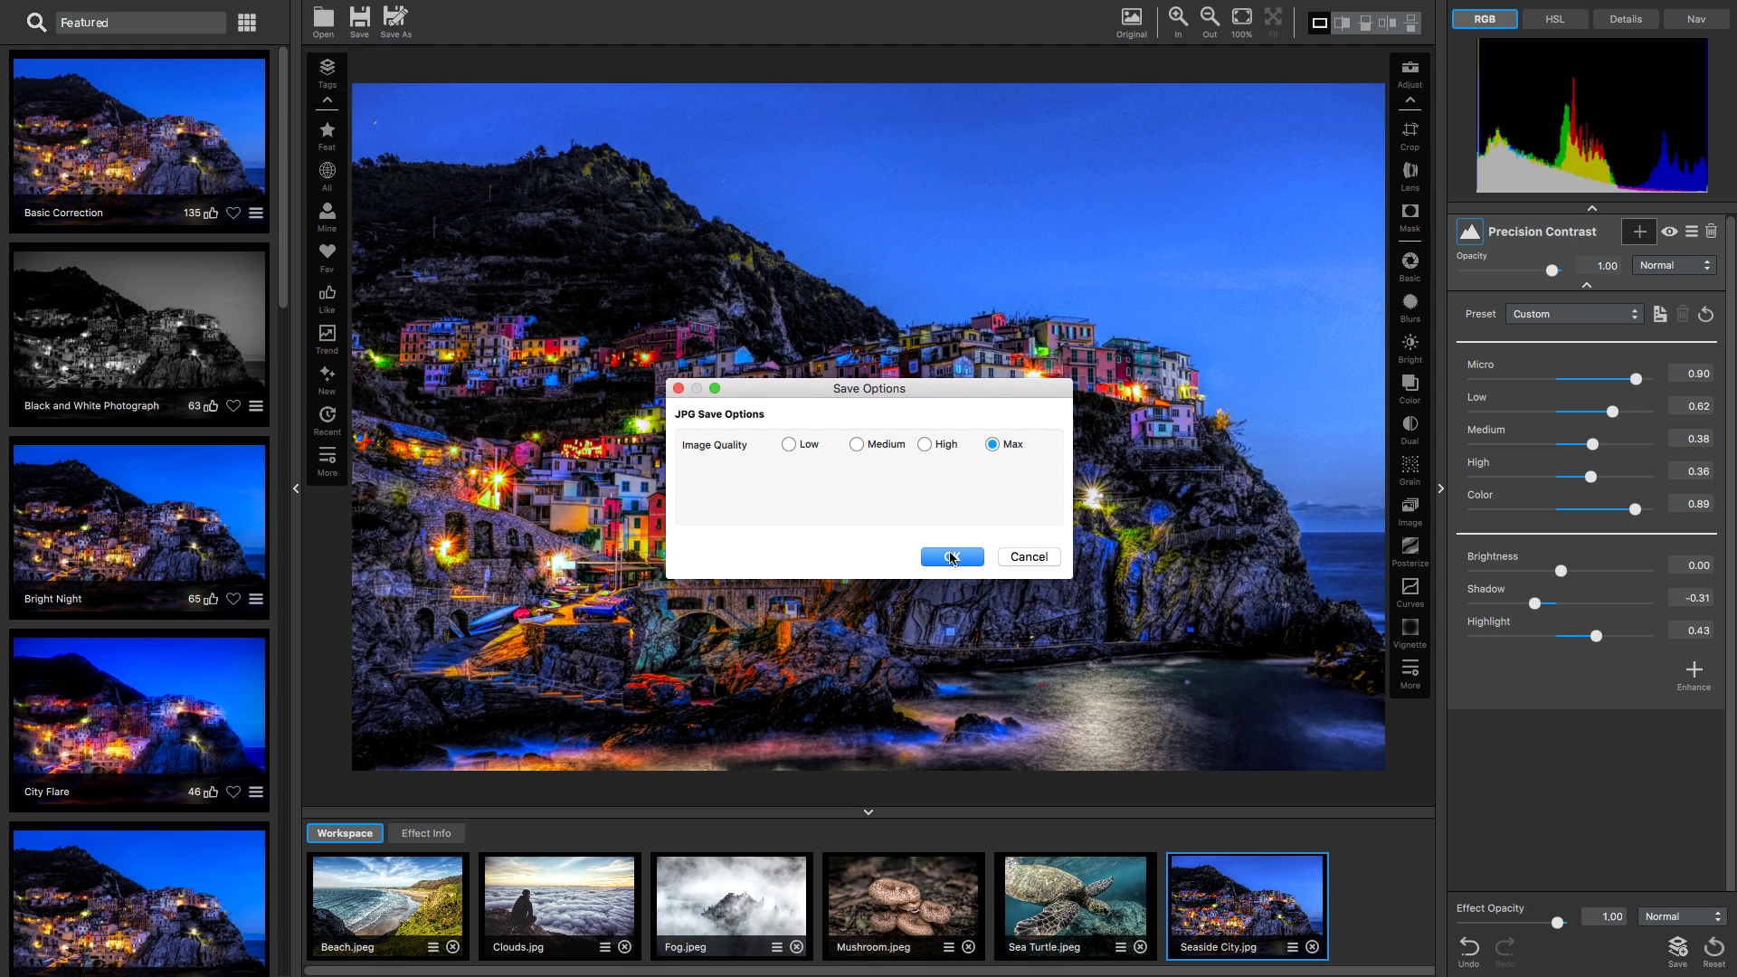
left_click(953, 557)
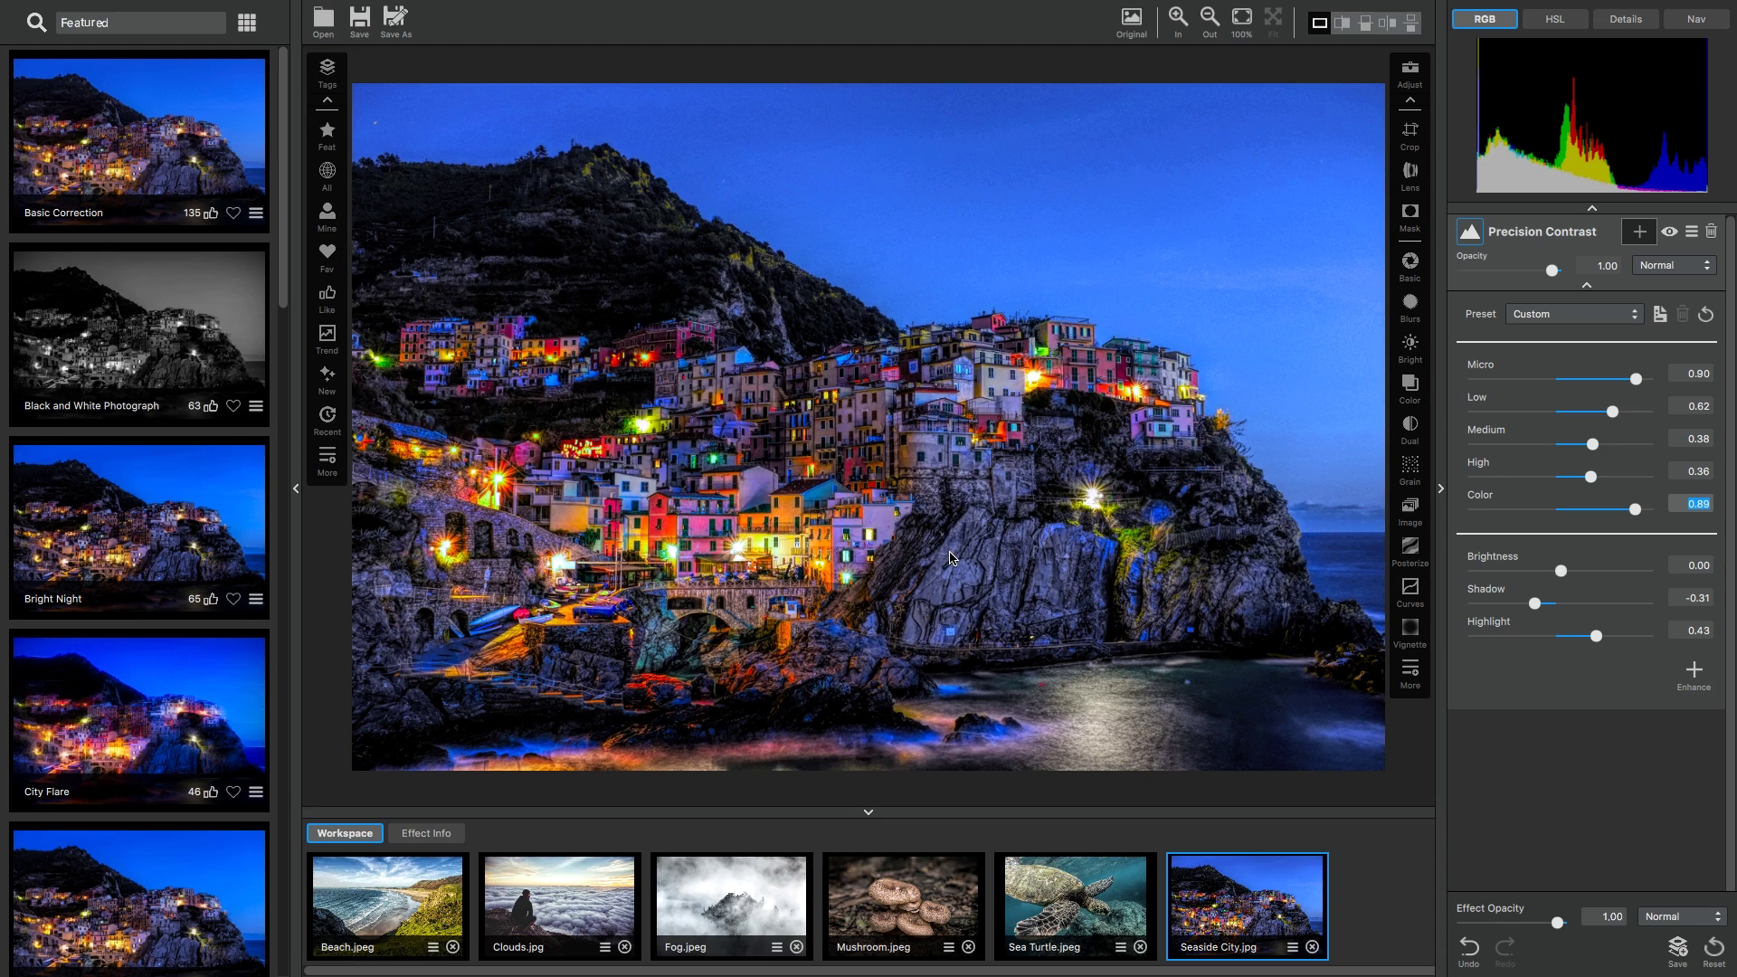